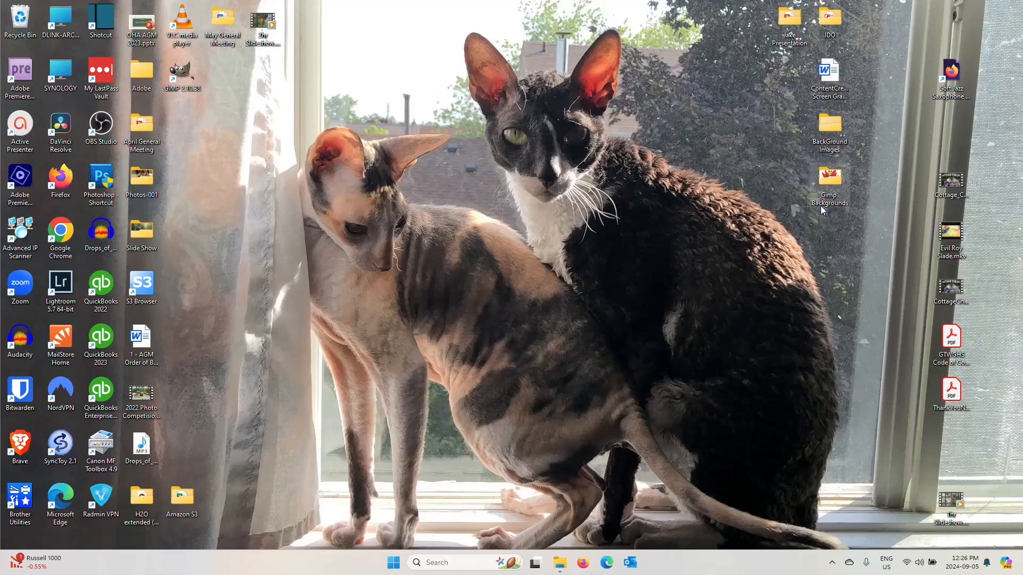
Step: Open the Gimp Backgrounds folder on the desktop and preview DSC_4608.JPG and DayFrog transparent(2020).png
double_click(830, 184)
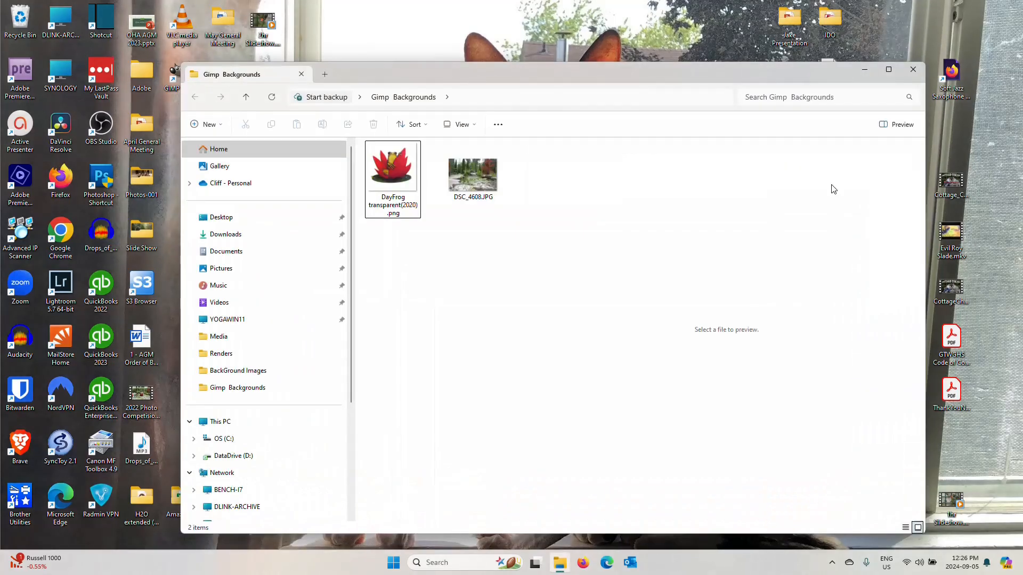
click(486, 177)
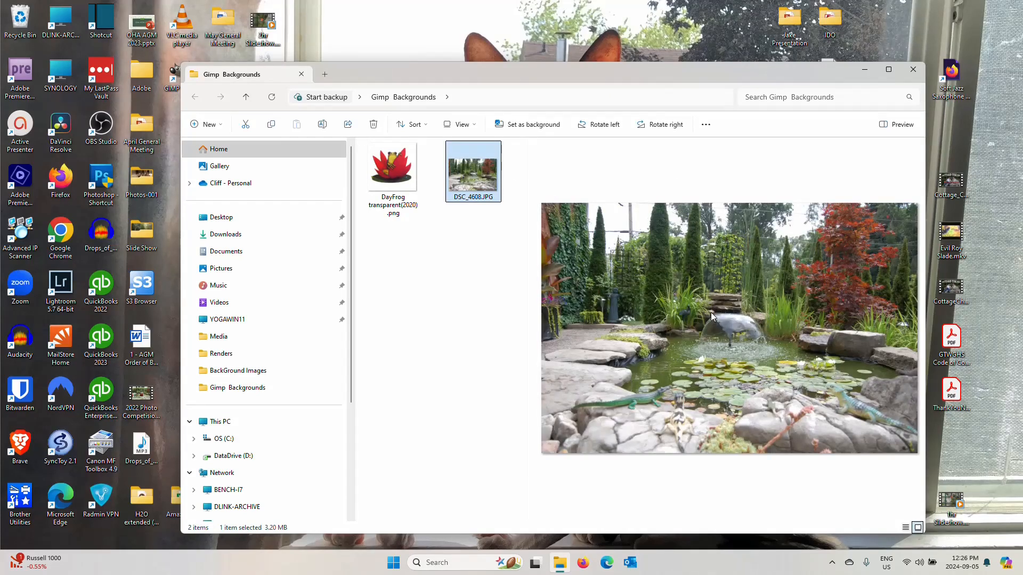
click(393, 173)
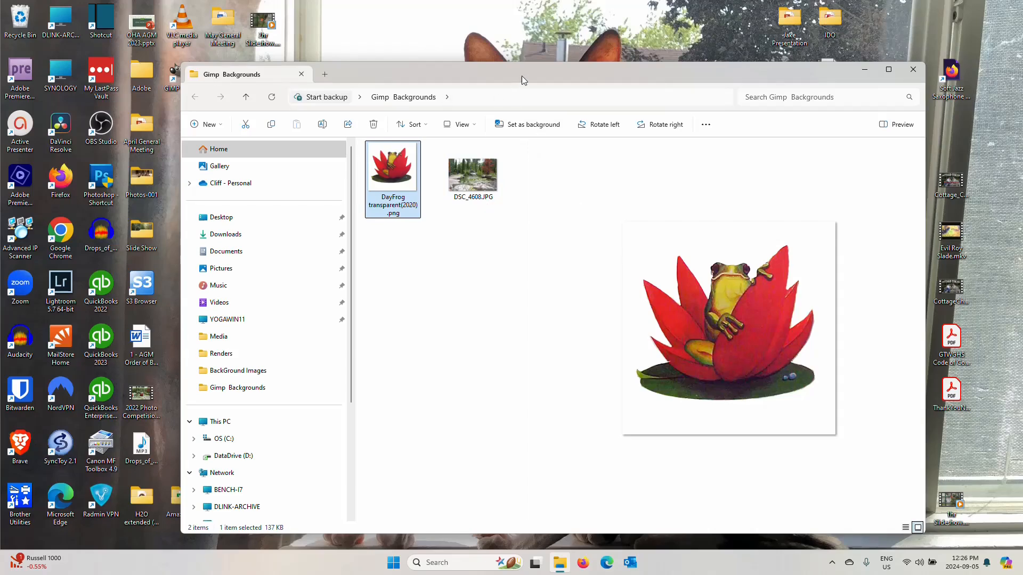
drag(522, 75, 599, 80)
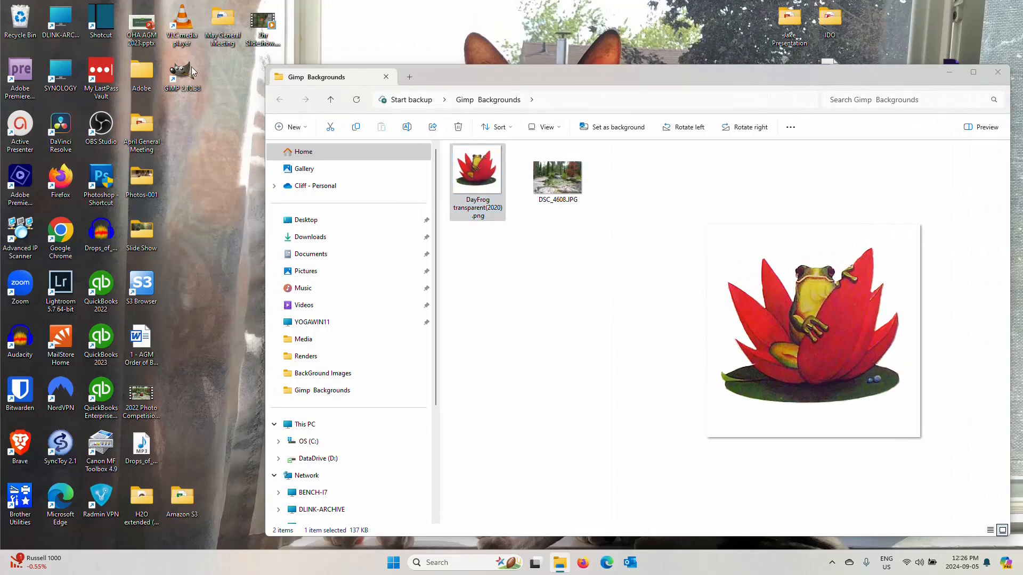
Step: Launch GIMP and create a new image from the 1920×1080 (Full HD 1080p) template
click(191, 66)
double_click(190, 67)
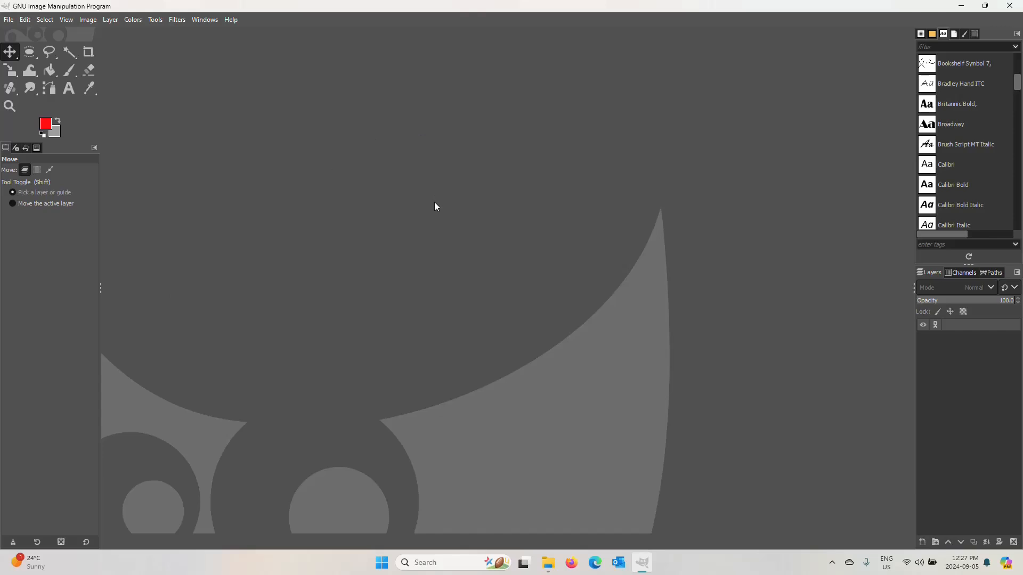
click(9, 21)
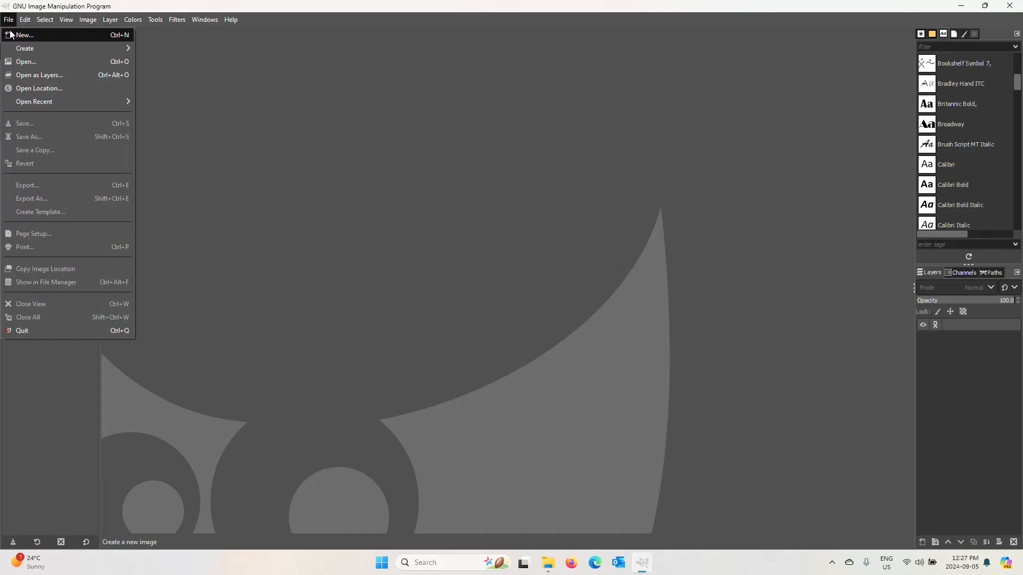
click(12, 35)
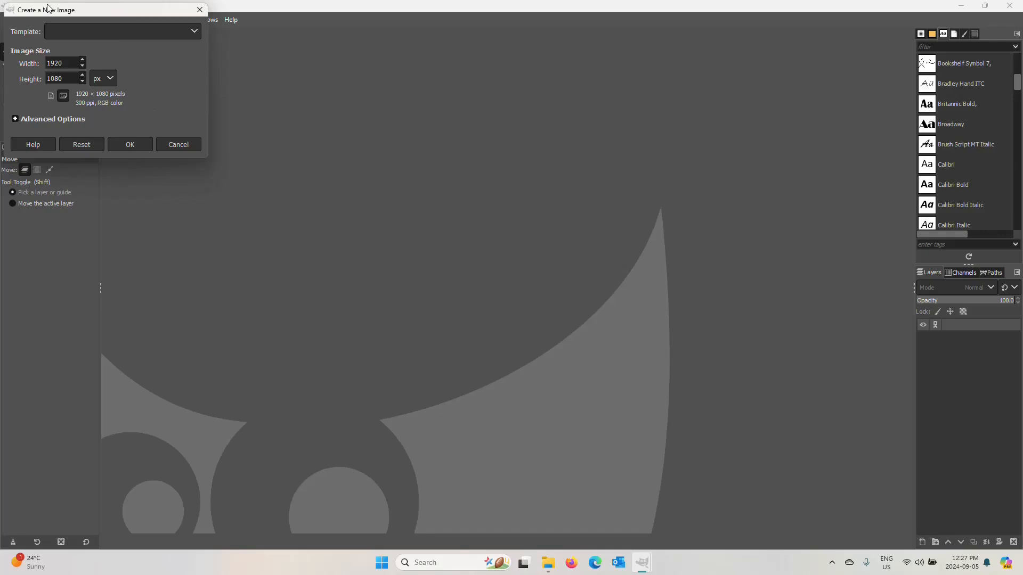
click(193, 34)
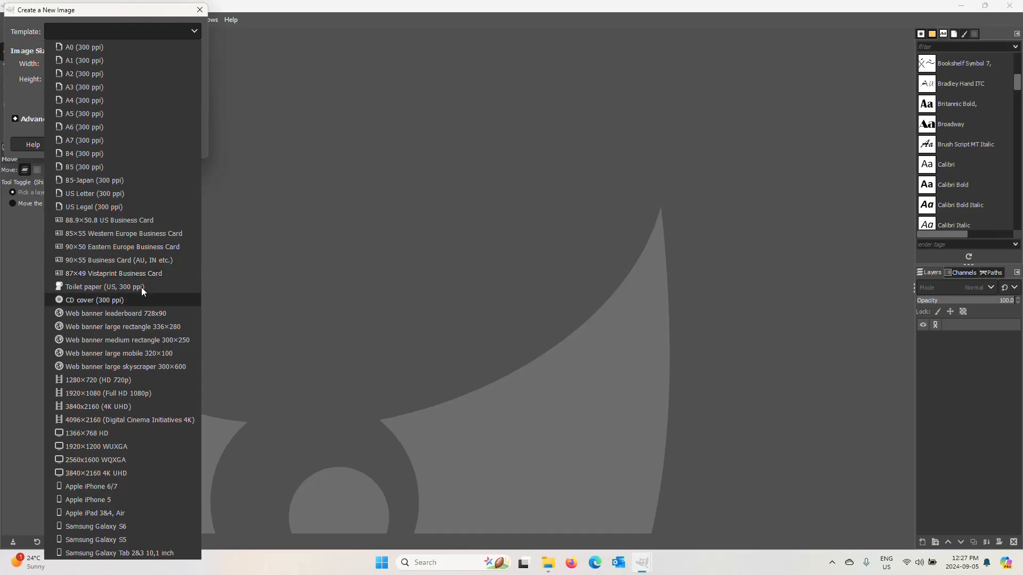
click(133, 393)
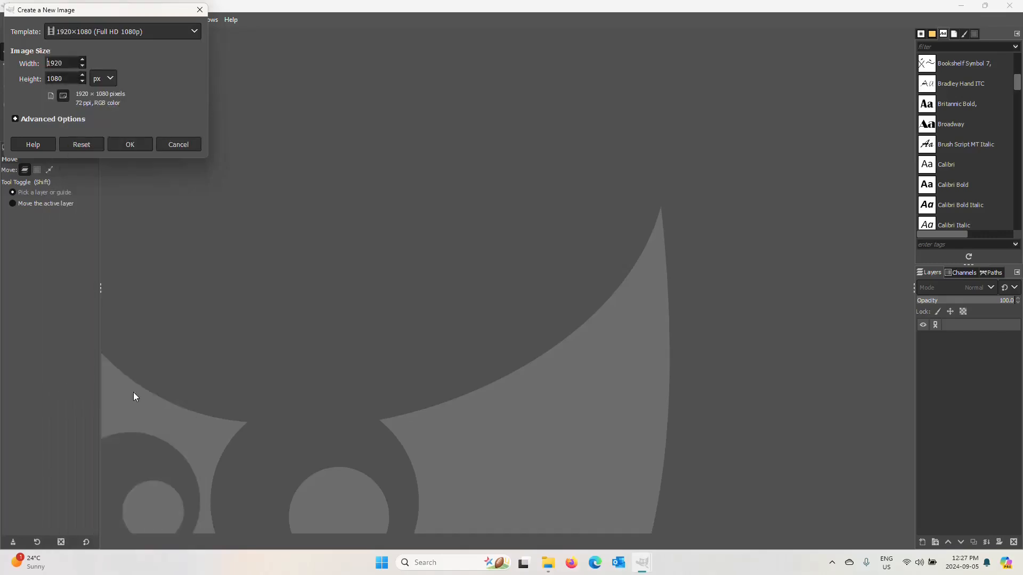
click(136, 143)
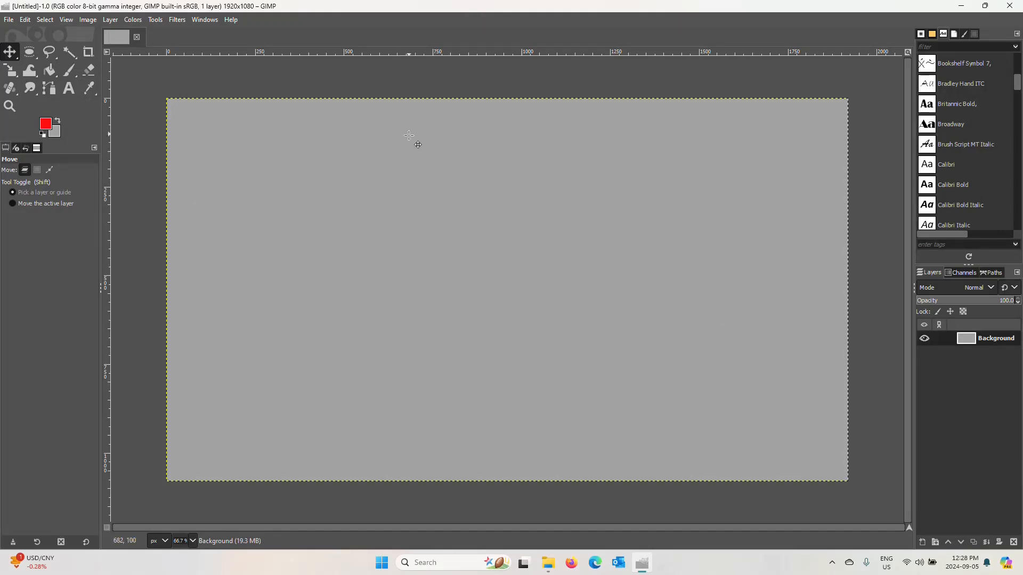
Step: Lower the Background layer's opacity to about 1.6 in its layer attributes
right_click(970, 340)
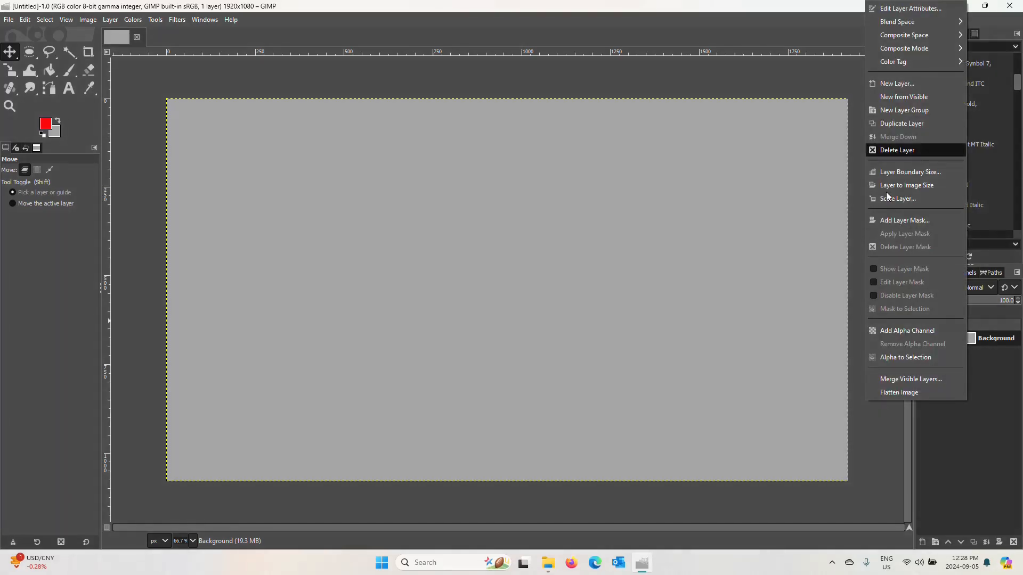
click(909, 15)
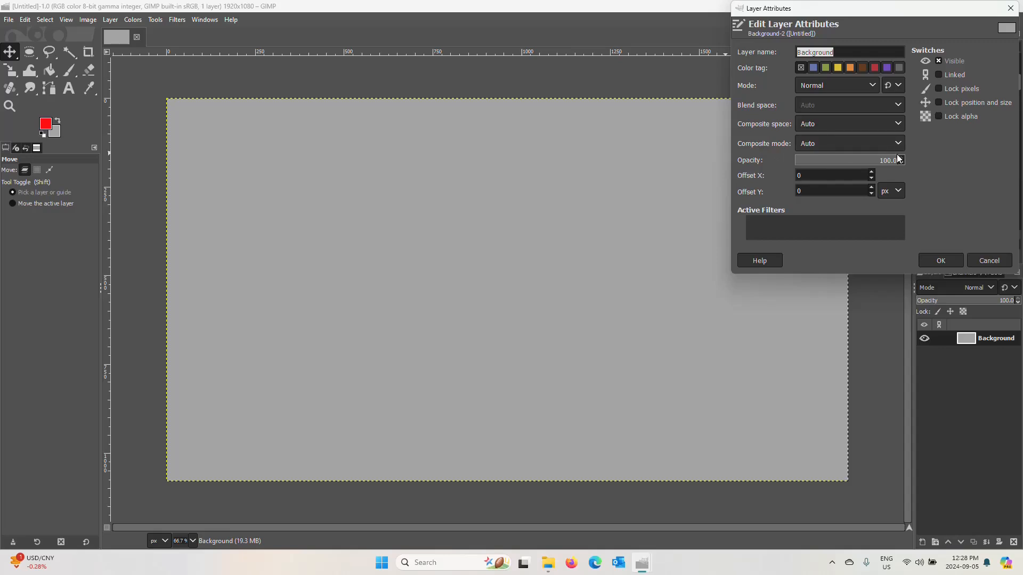
click(848, 162)
drag(848, 162, 797, 159)
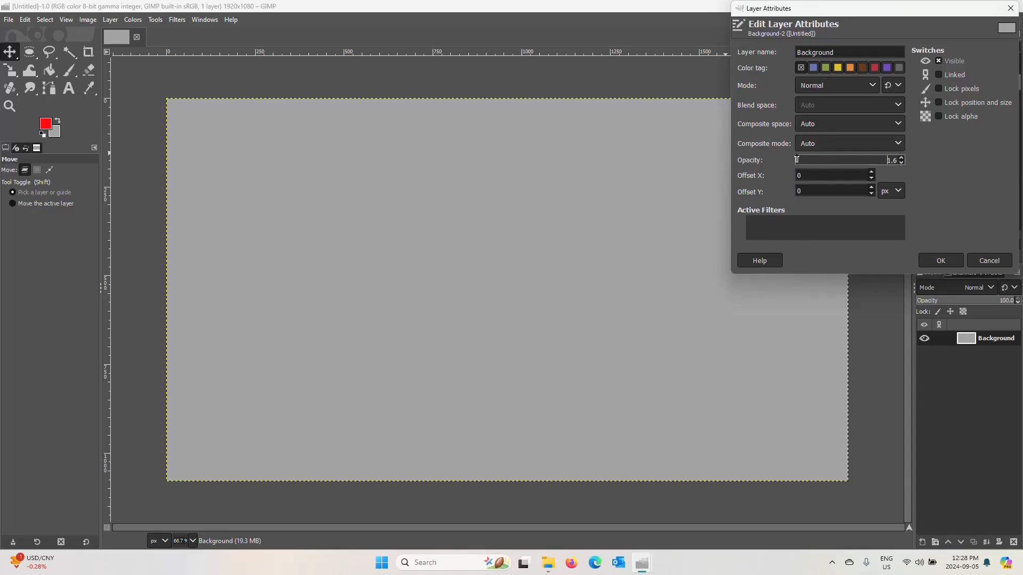
click(941, 260)
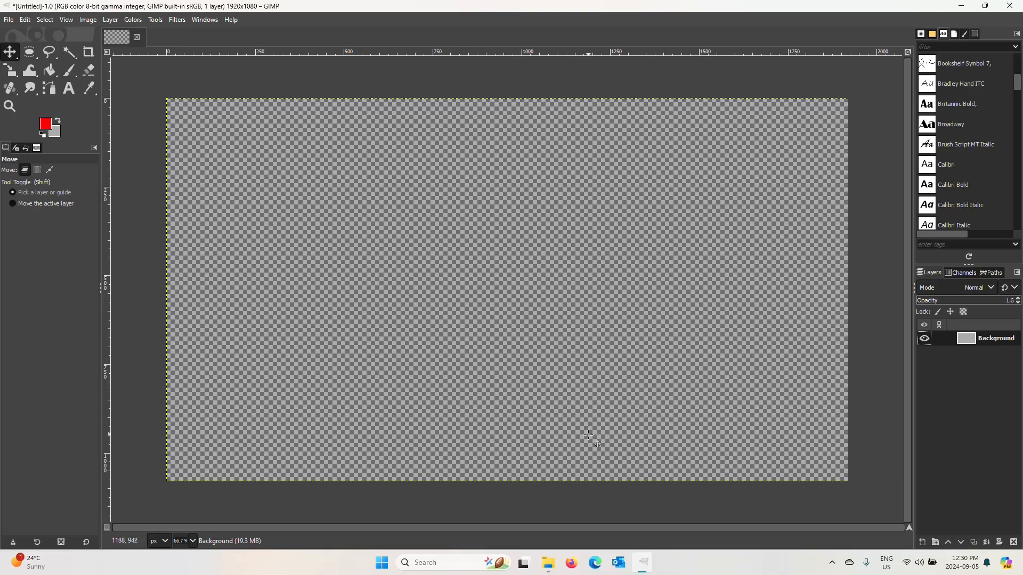
Step: Switch to the Gimp Backgrounds folder and open DSC_4608.JPG with GIMP
click(544, 567)
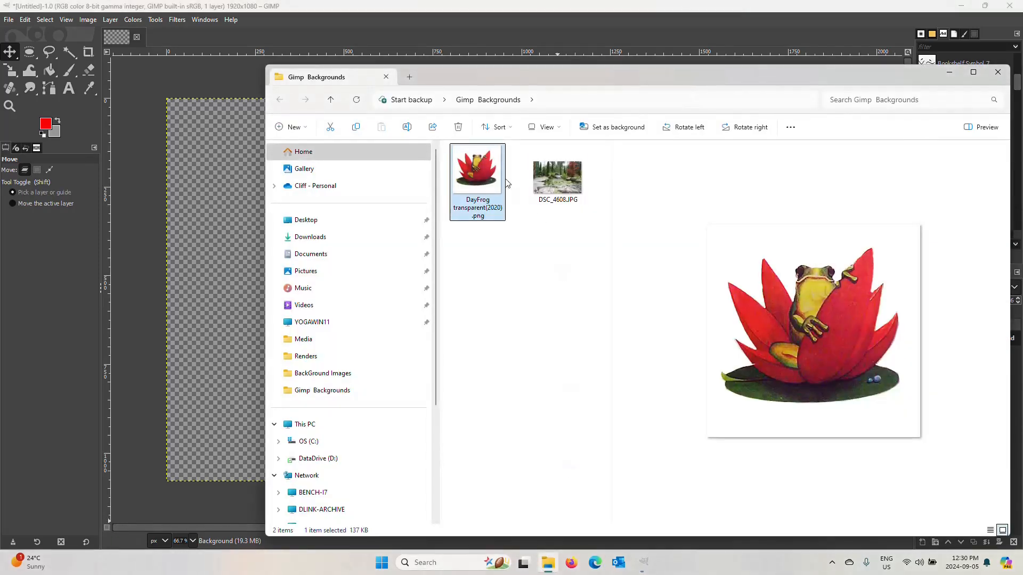
click(543, 184)
right_click(543, 184)
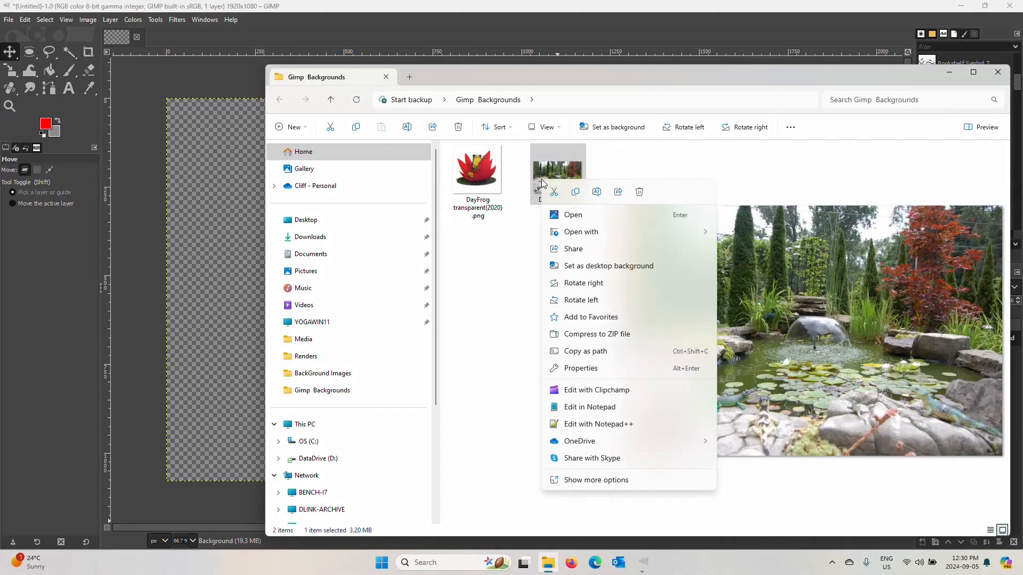
mouse_move(714, 235)
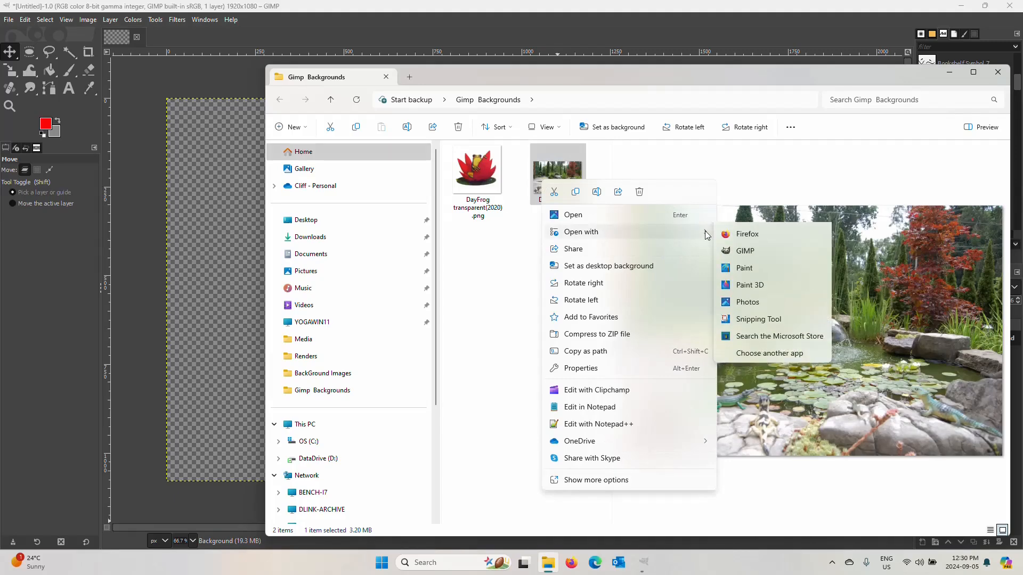
click(727, 266)
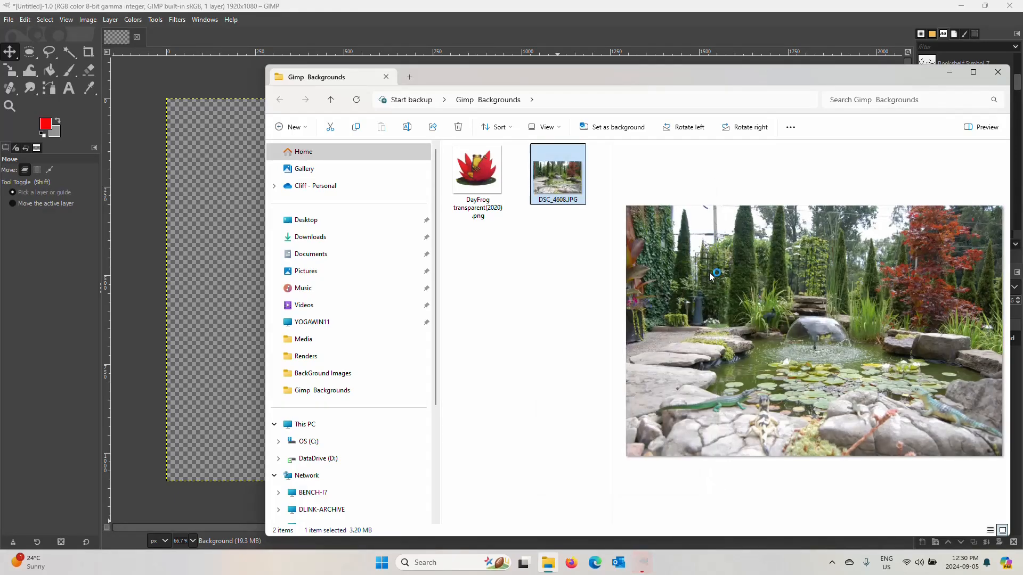
Step: Open DayFrog transparent(2020).png with GIMP as well and minimize the folder window
click(498, 221)
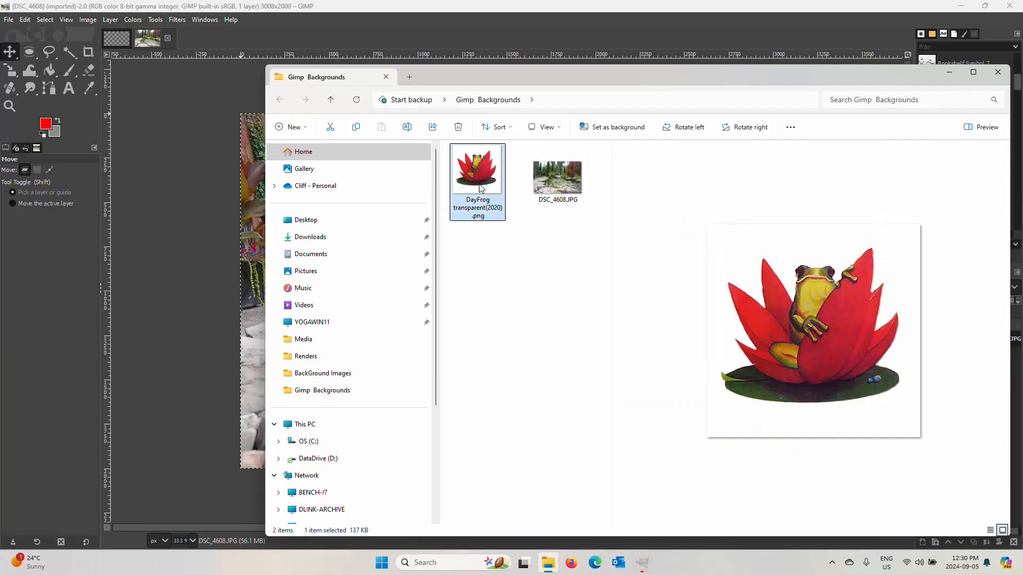
right_click(482, 191)
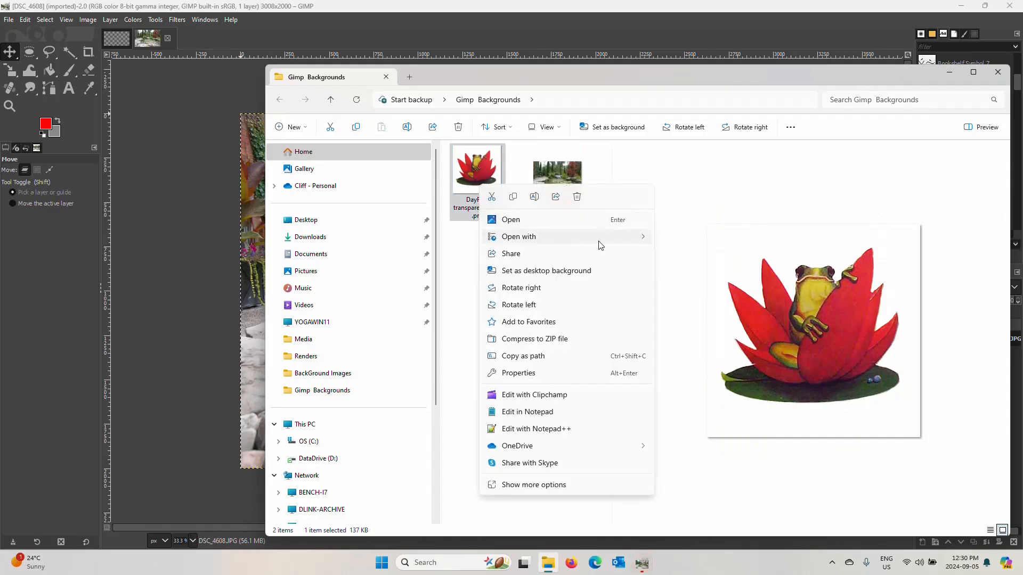
click(690, 247)
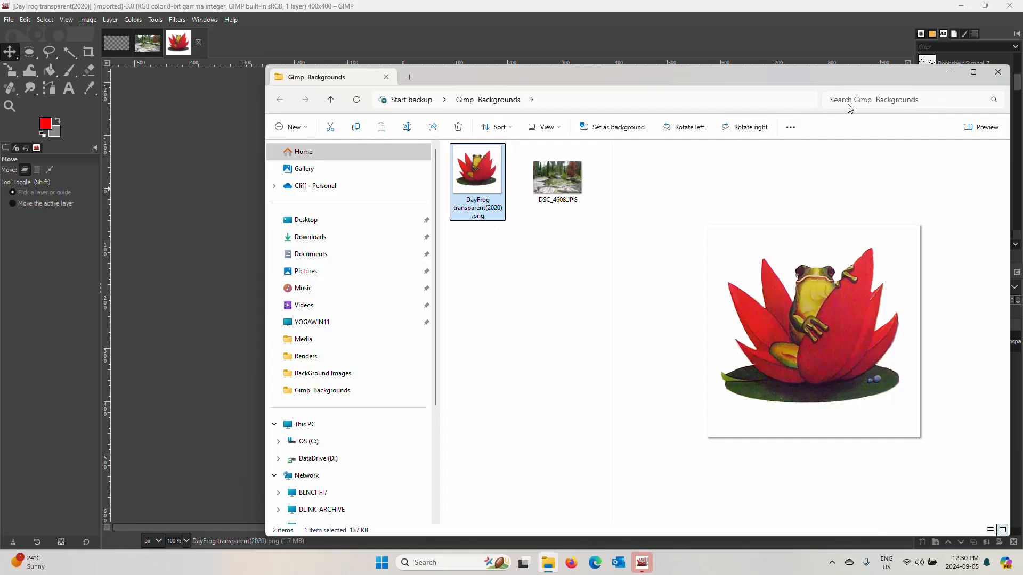
click(949, 72)
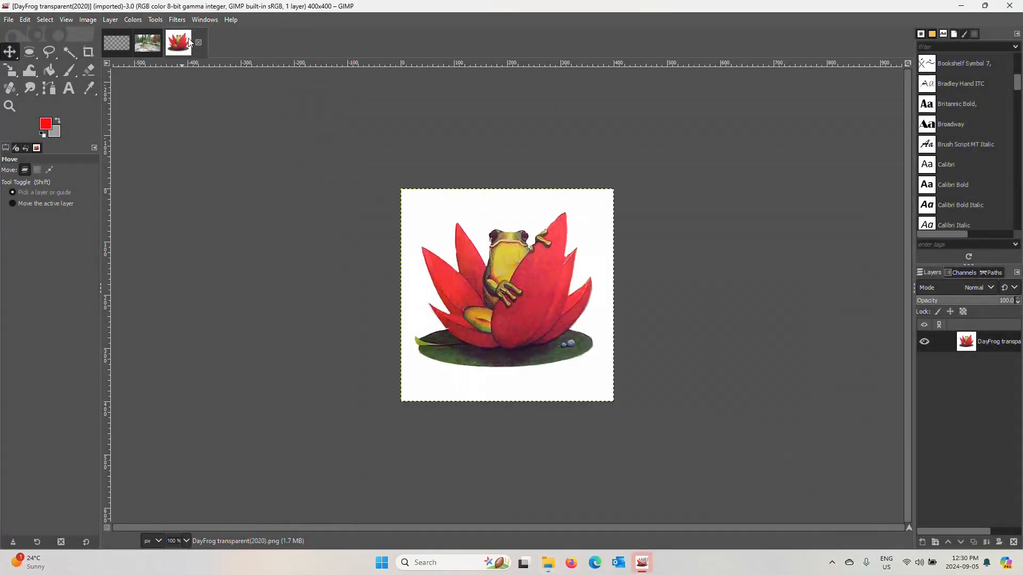
Step: Select the entire DSC_4608 pond photo and copy it to the clipboard
click(127, 47)
click(158, 52)
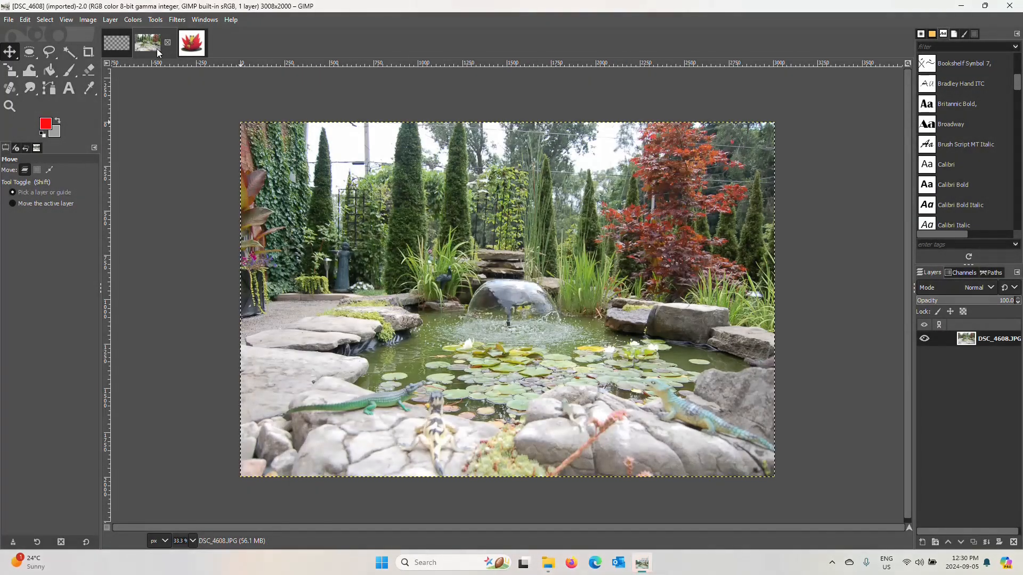
click(112, 52)
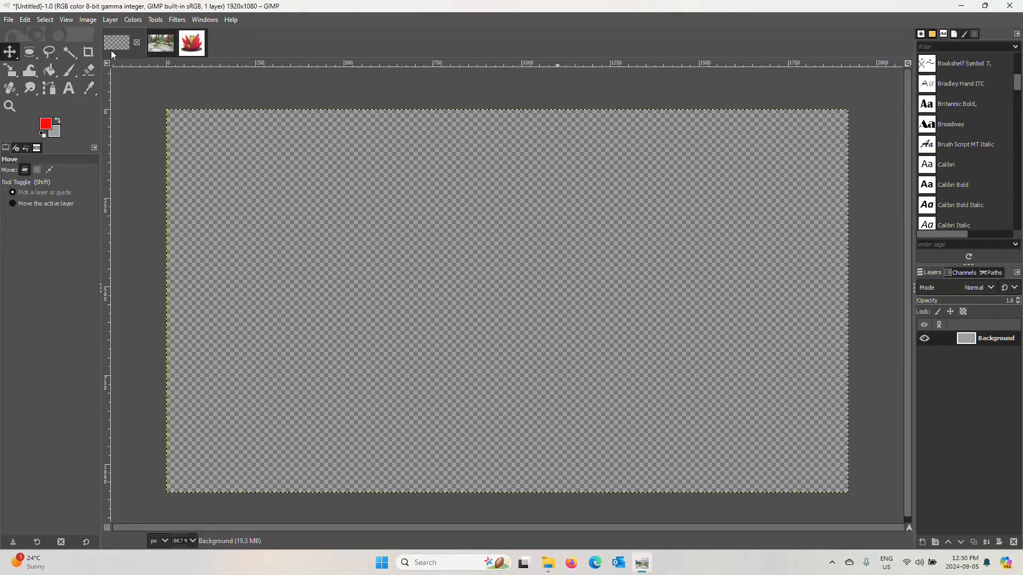
click(163, 49)
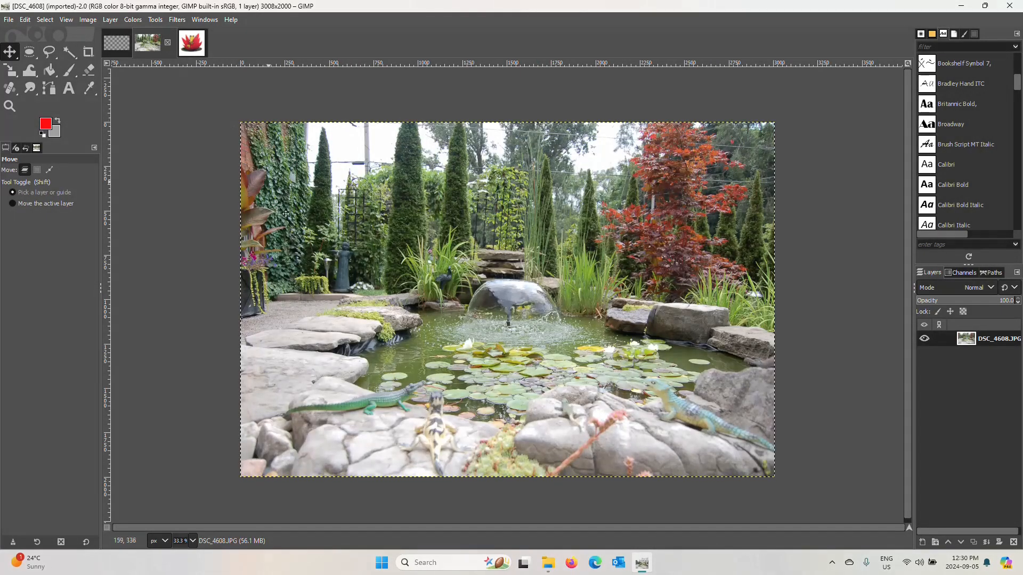
click(45, 20)
click(53, 33)
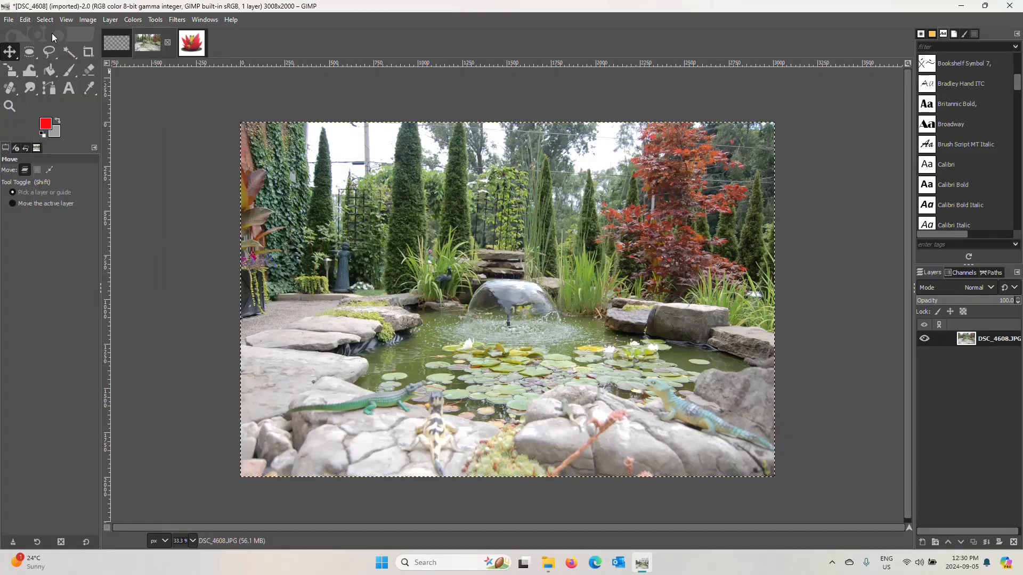
click(29, 22)
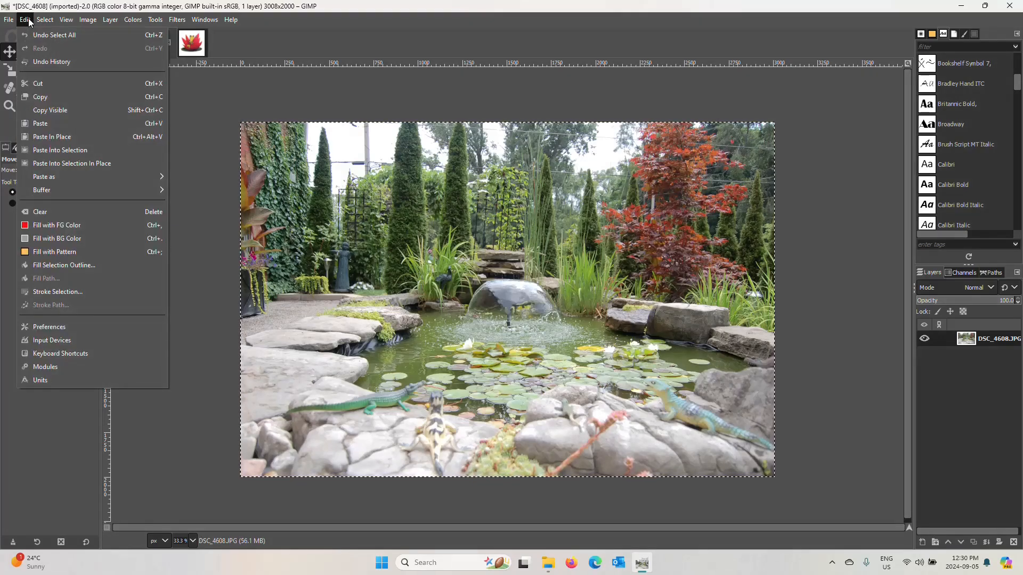
click(45, 97)
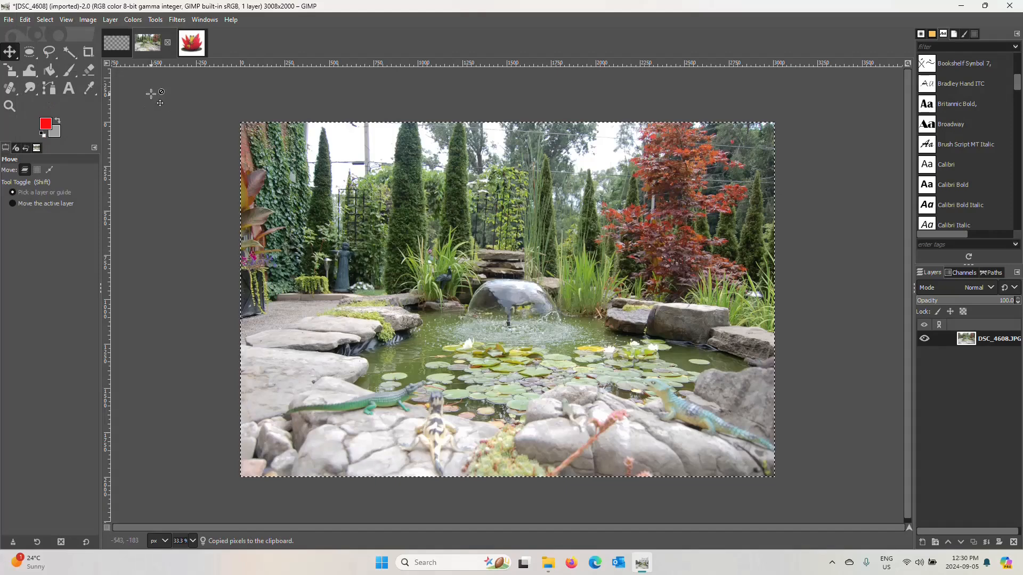
Step: Add a new layer named "Main Image" to the blank 1920×1080 image
click(119, 48)
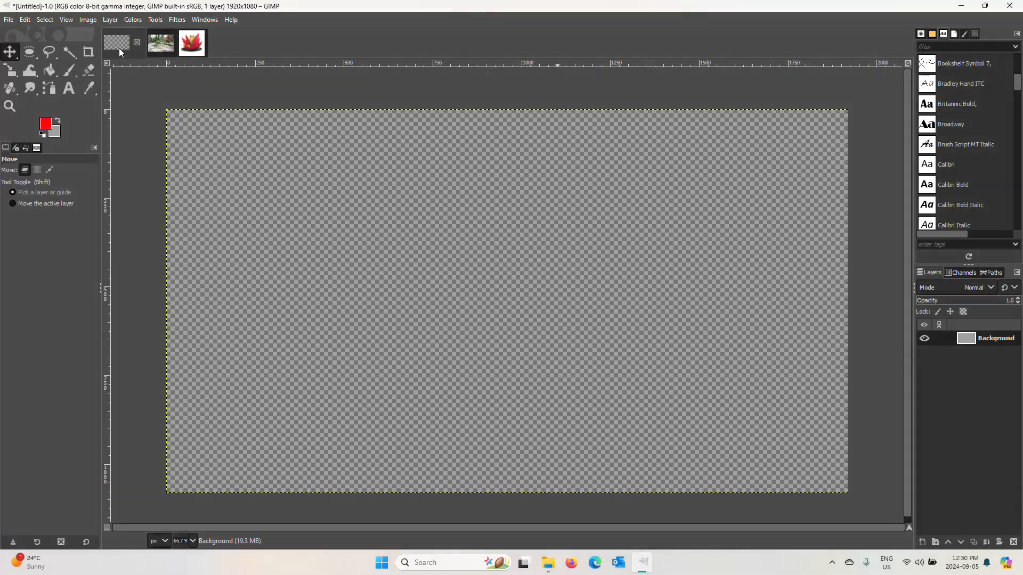
click(922, 543)
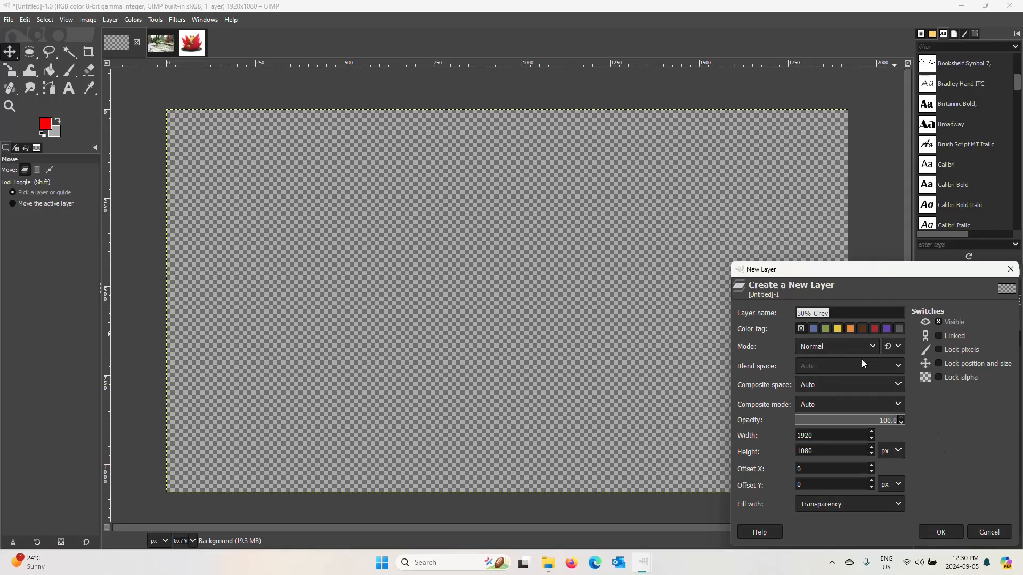
drag(838, 311, 797, 313)
text(3)
key(BackSpace)
key(BackSpace)
key(BackSpace)
key(BackSpace)
text(Main Image)
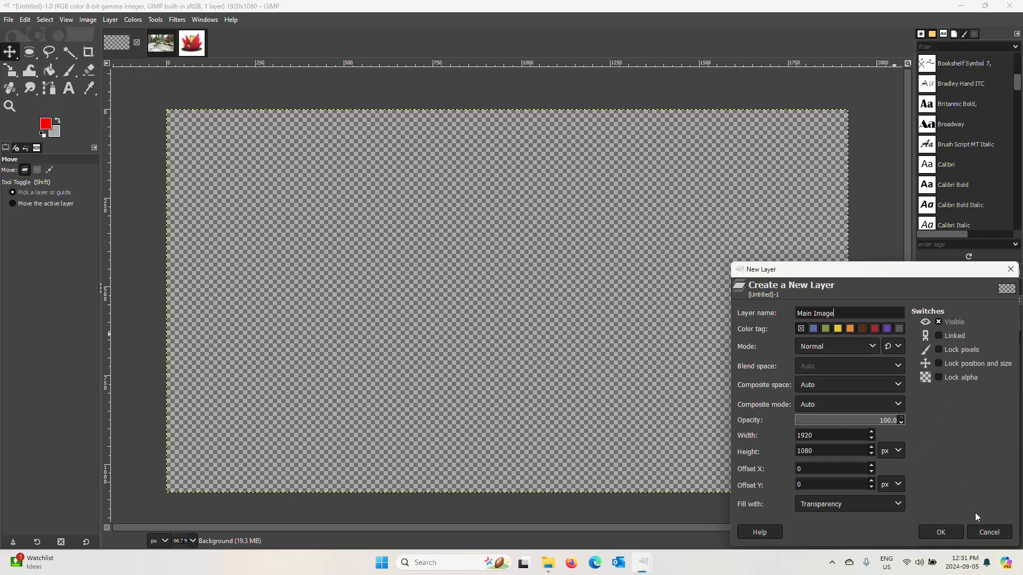
click(940, 532)
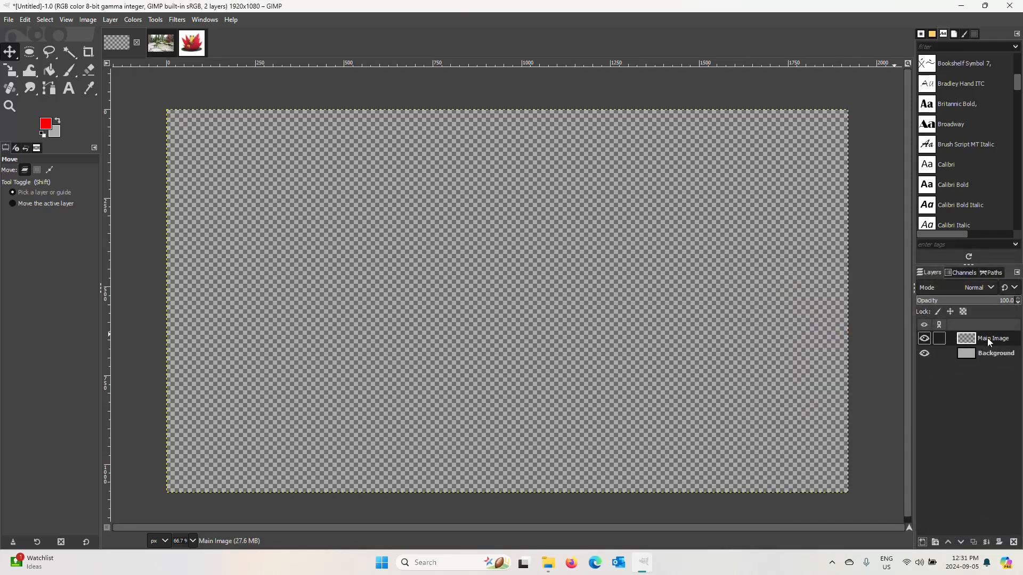
Step: Paste the copied pond photo in place on the Main Image layer and toggle the floating selection's visibility
click(981, 354)
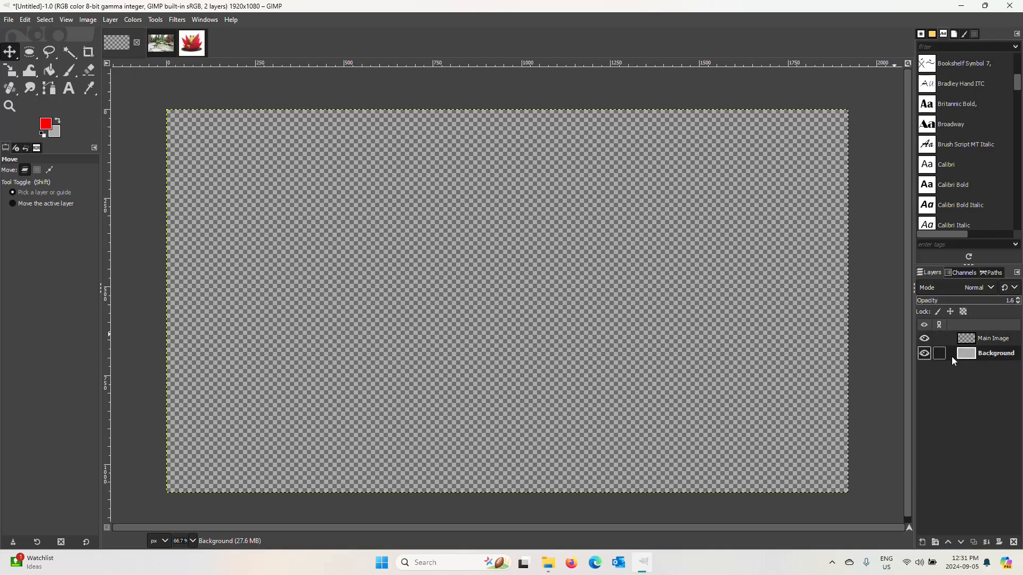
click(981, 346)
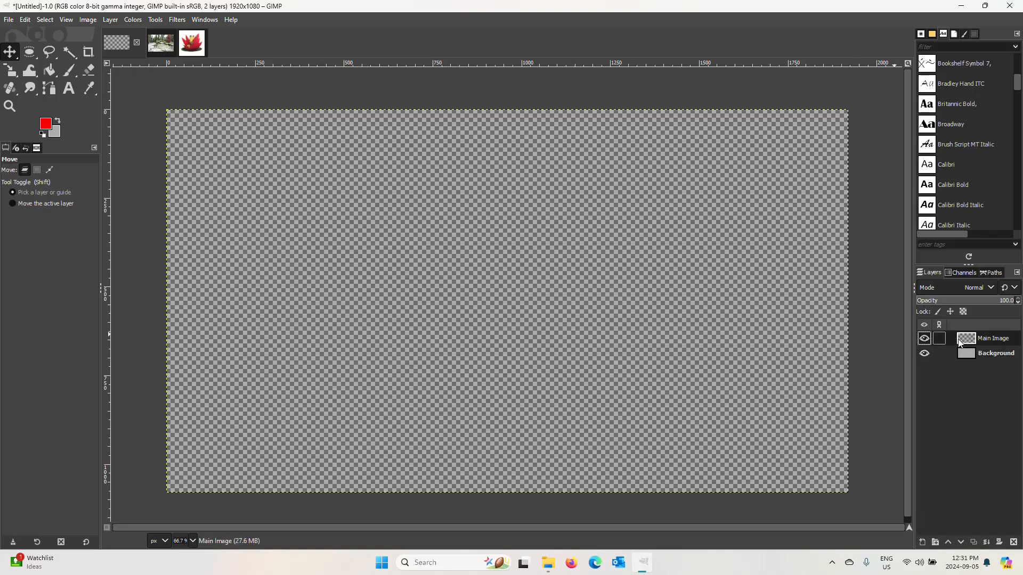
click(25, 19)
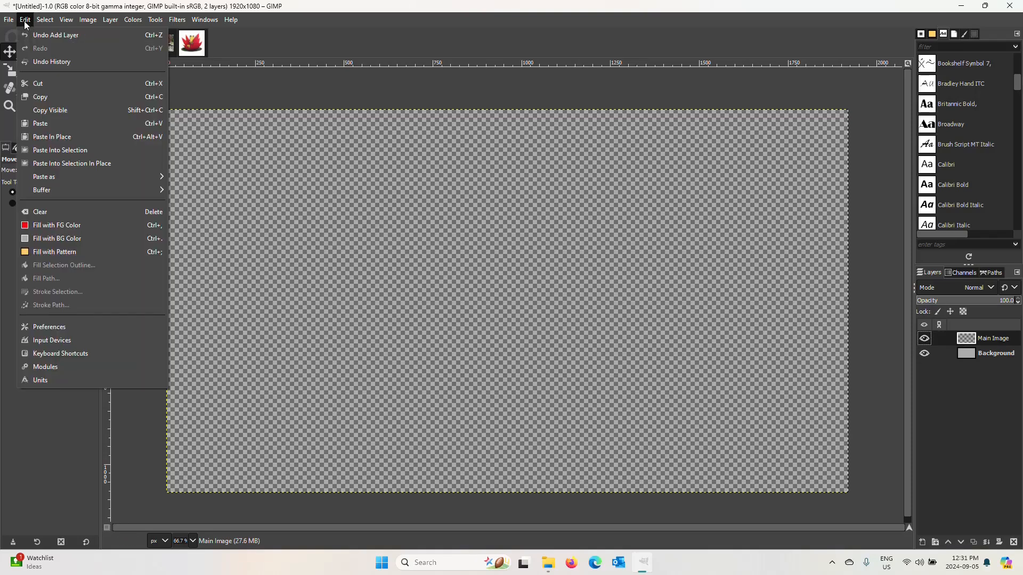
click(52, 139)
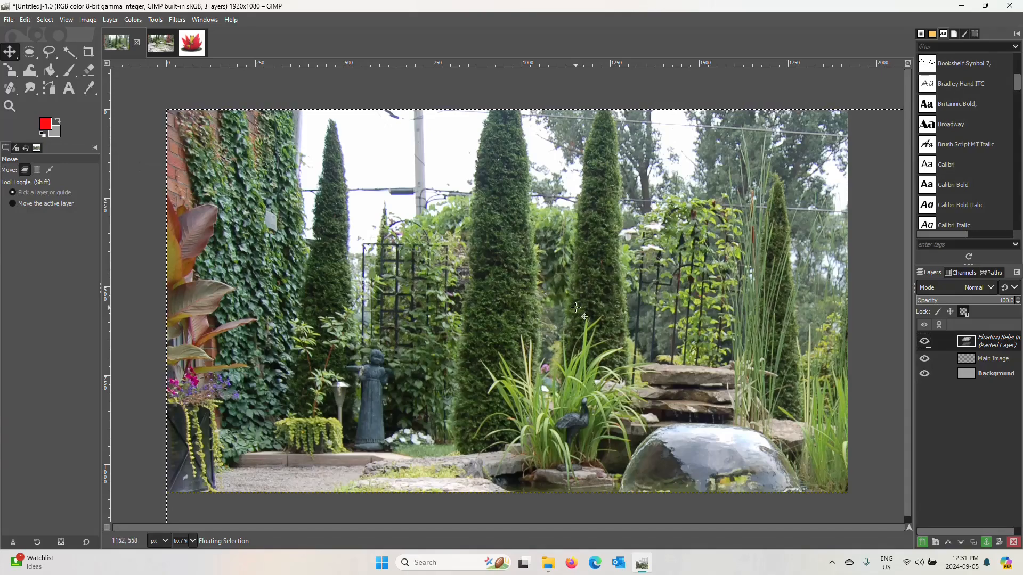
click(924, 341)
click(924, 341)
Step: Scale the pasted pond photo proportionally to about 1959×1303 px and move it back over the canvas
key(shift+s)
click(473, 359)
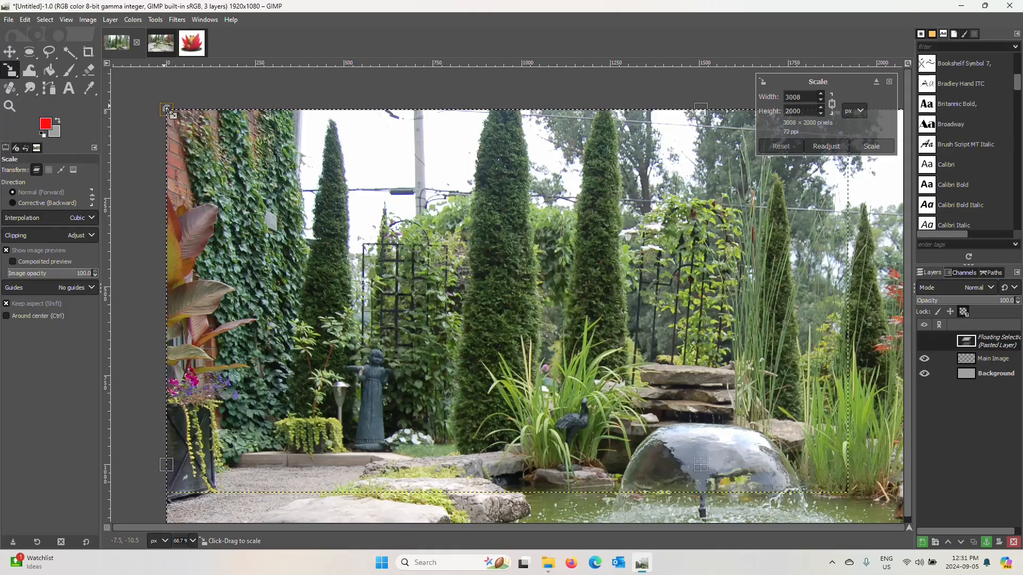
drag(166, 108, 543, 349)
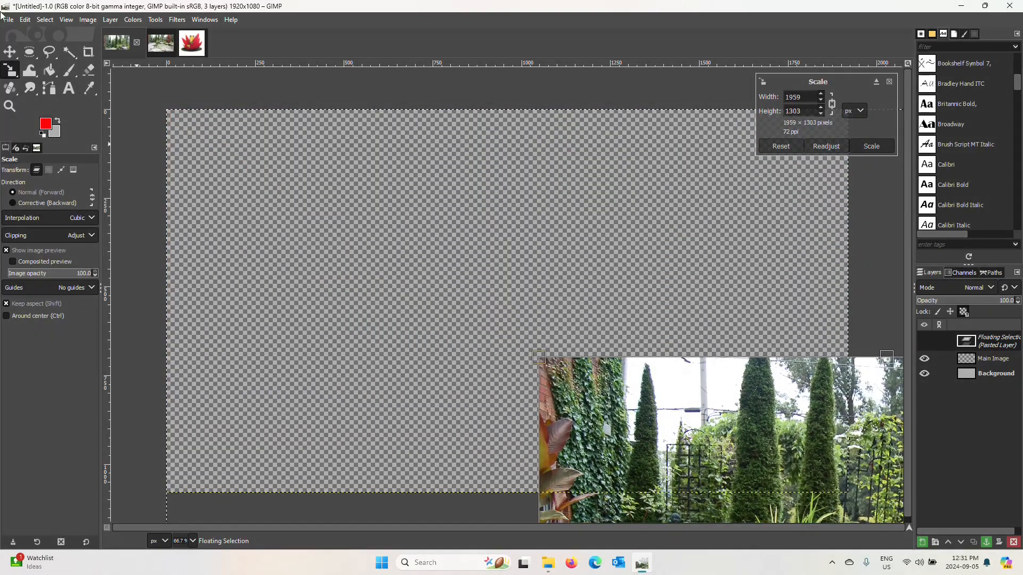
key(m)
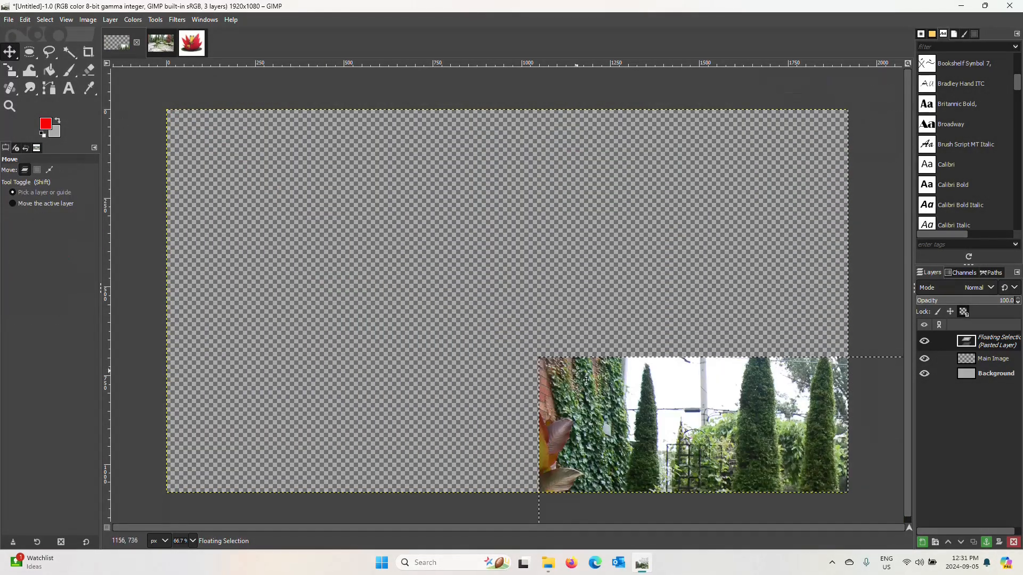
drag(592, 367, 234, 130)
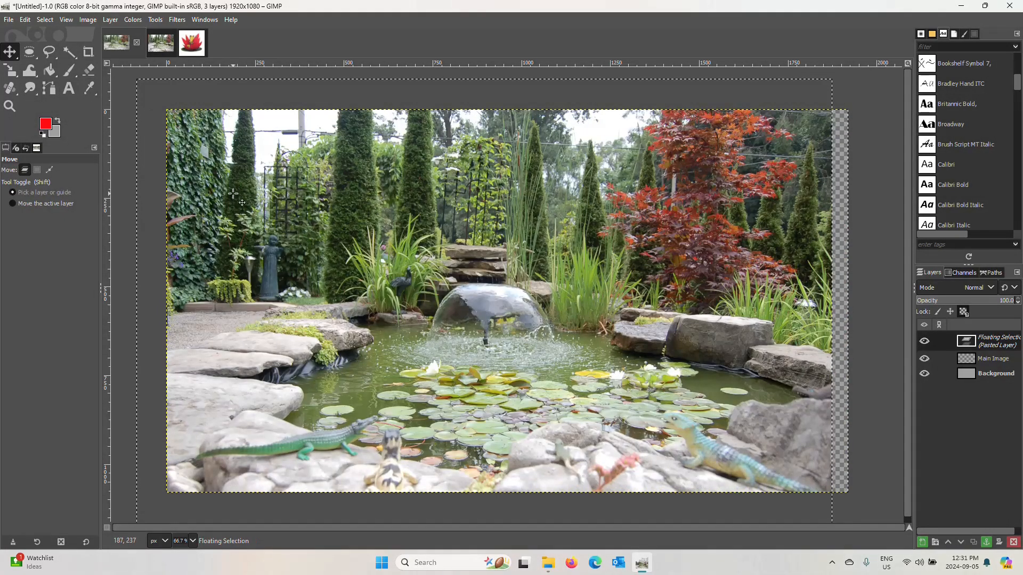
Step: Scale the floating pond photo down to about 1271×845 px and move it into the canvas's upper-left corner
click(14, 77)
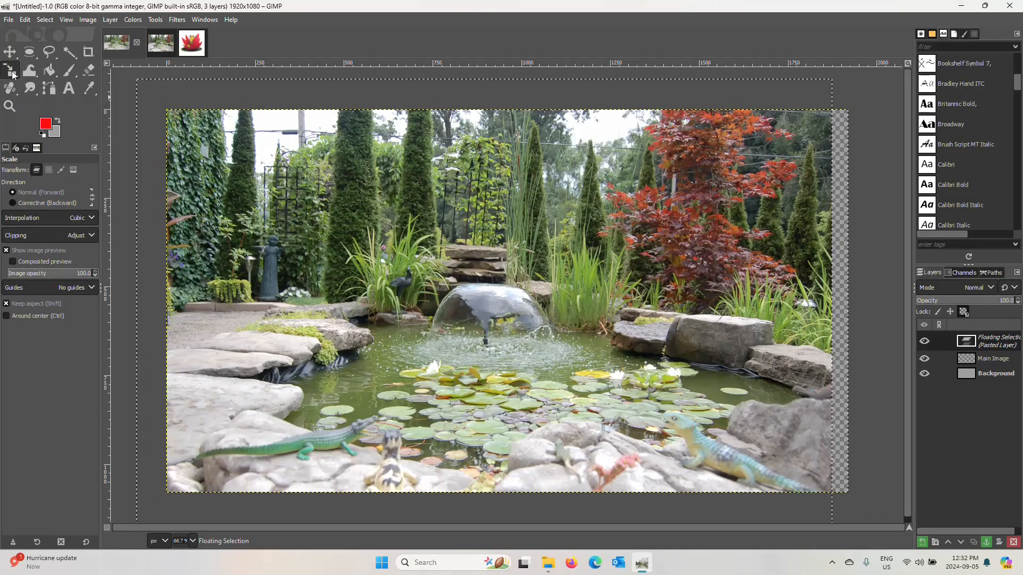
key(shift)
click(314, 246)
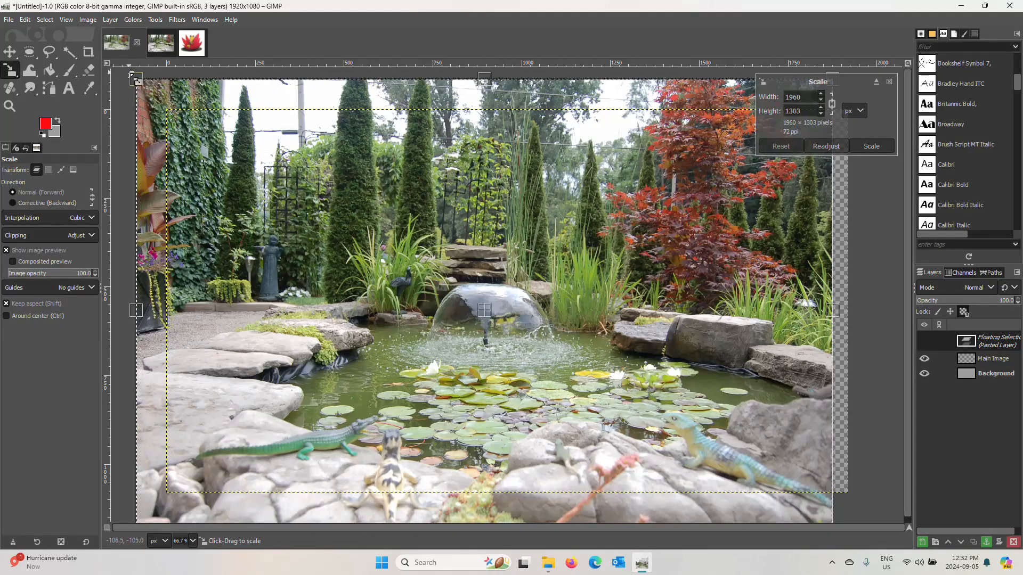
drag(134, 78, 402, 256)
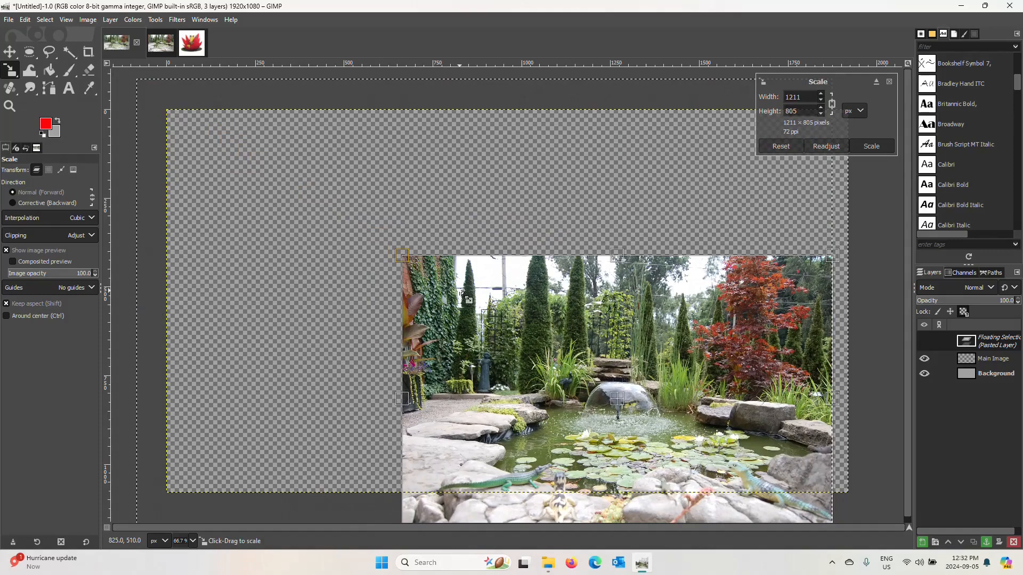
drag(463, 294, 442, 280)
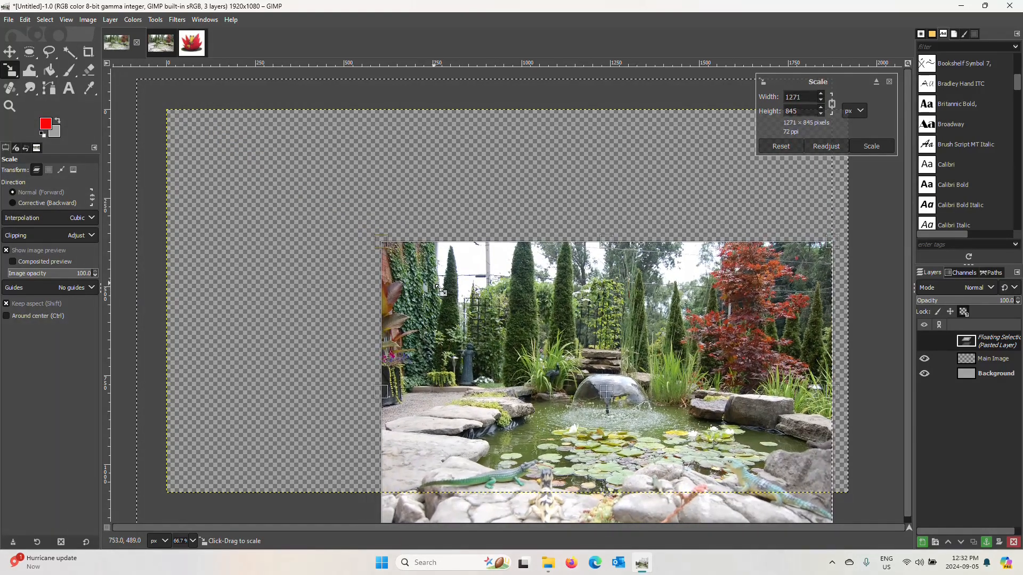
key(m)
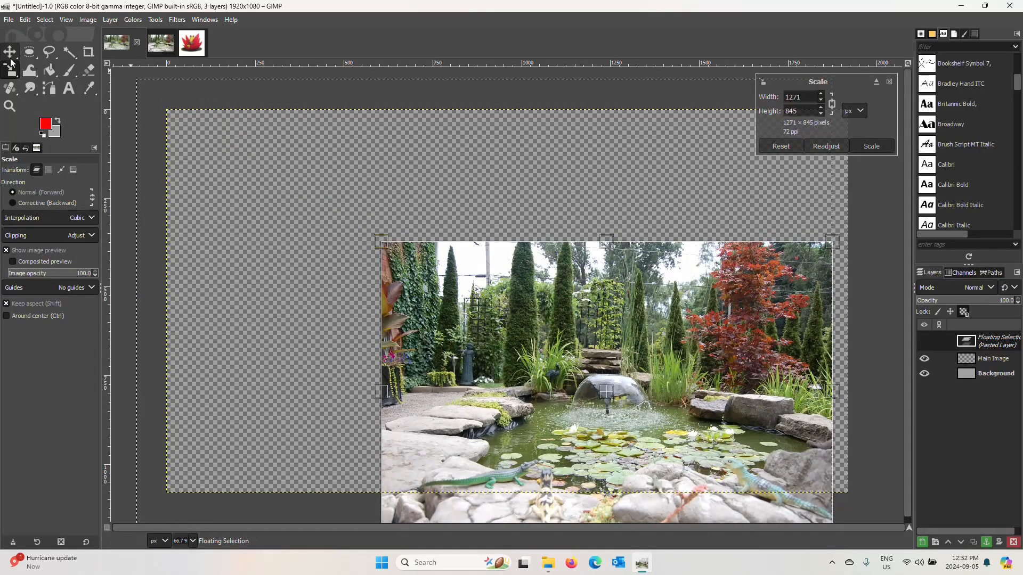
drag(534, 336, 334, 209)
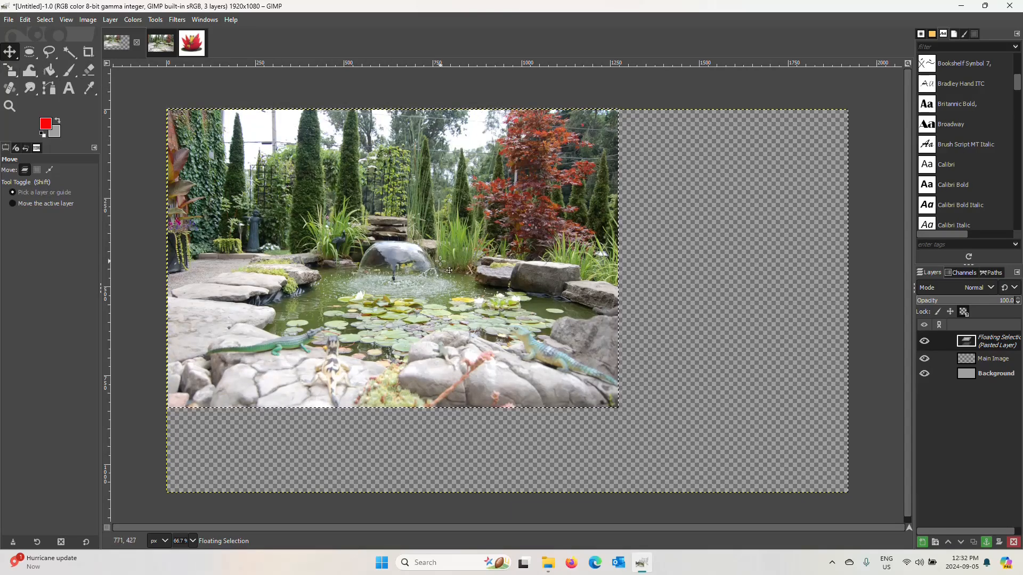
Step: Scale the pond photo proportionally up to about 1937×1288 px so it covers the whole canvas
key(shift)
key(shift+s)
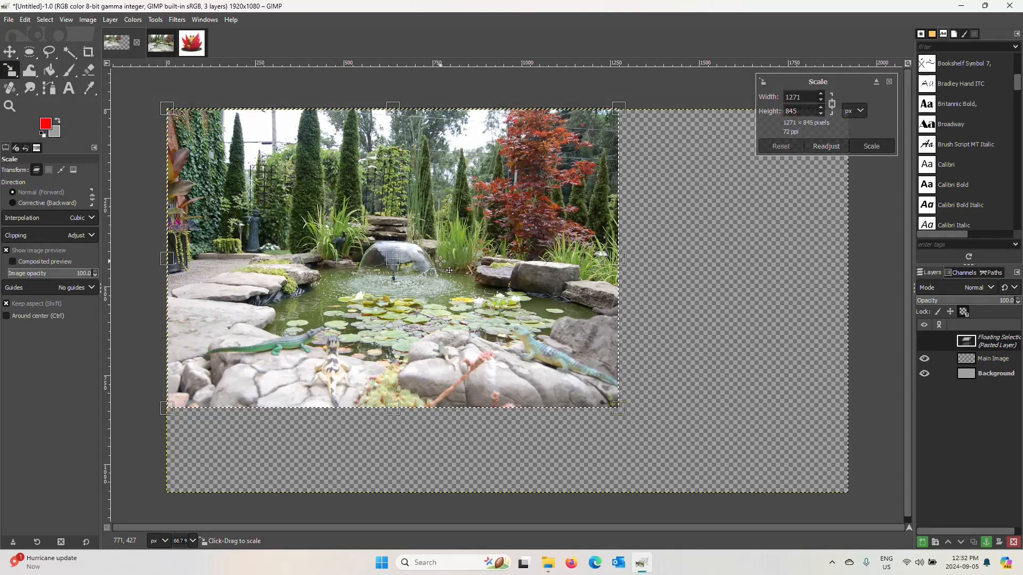
drag(616, 406, 859, 532)
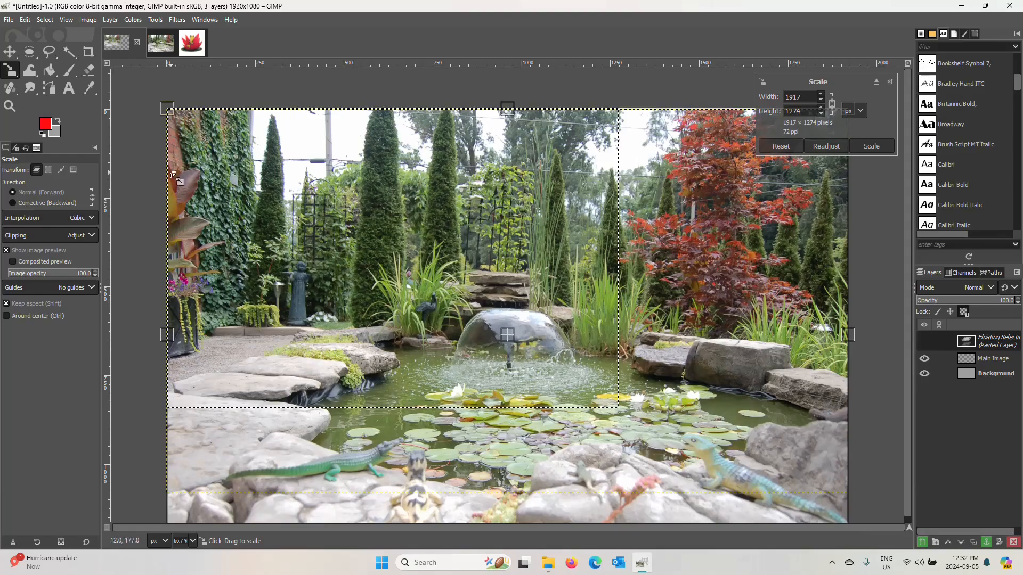
drag(171, 114, 160, 104)
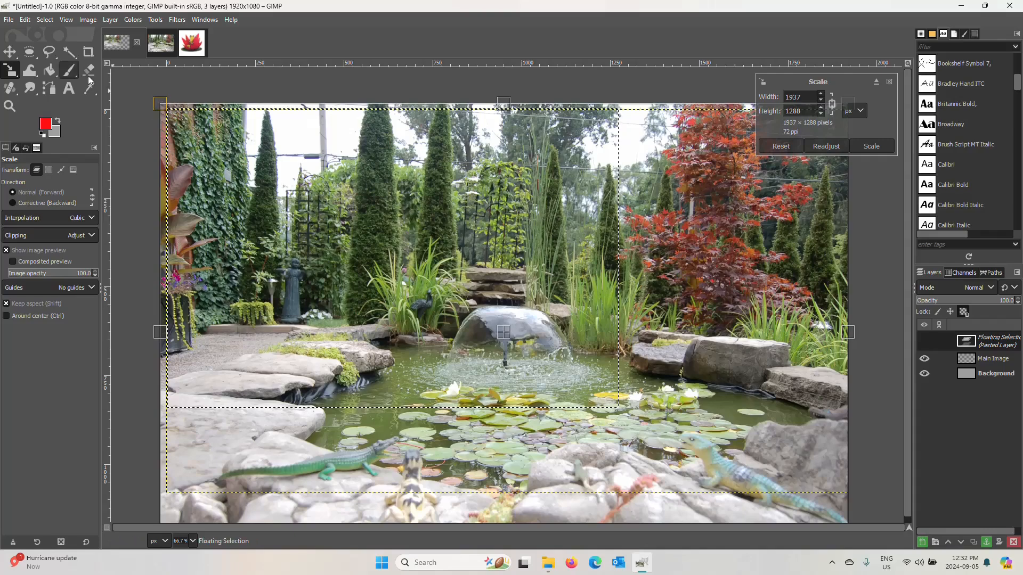
click(10, 52)
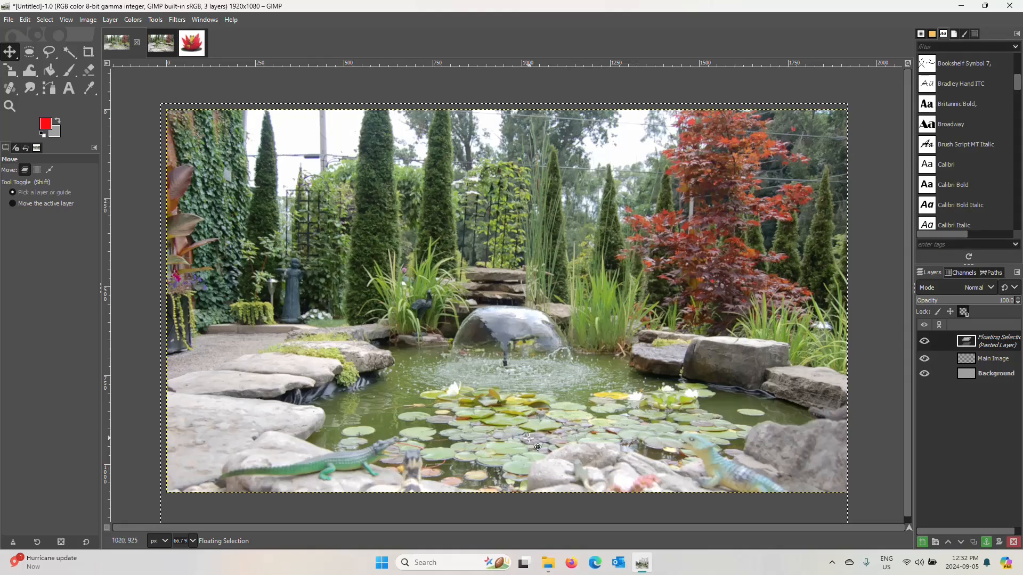
Step: Move the pond photo upward to frame the lizards on the foreground rocks, and anchor it to the Main Image layer
drag(529, 437, 538, 371)
drag(537, 373, 533, 389)
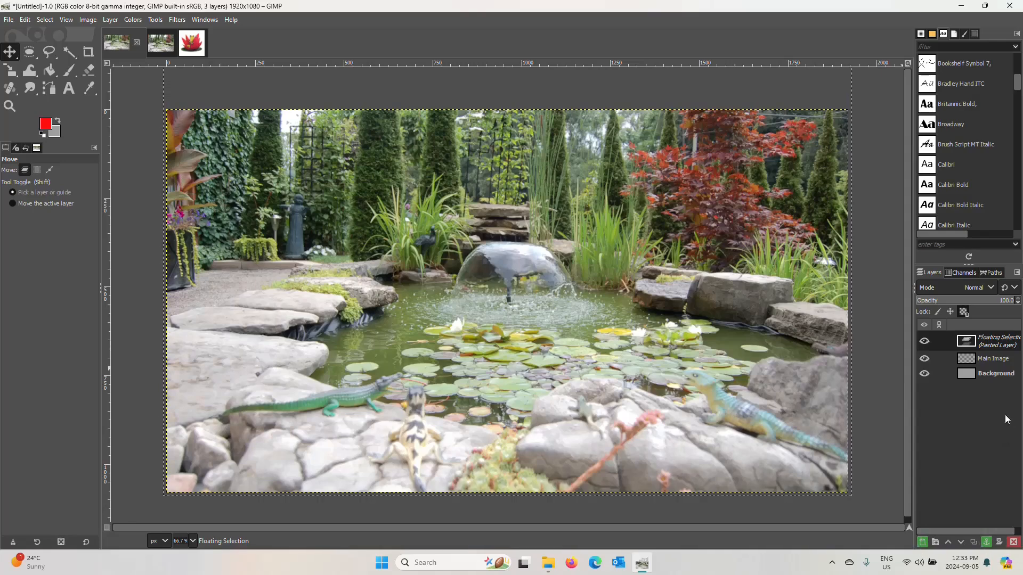
click(986, 544)
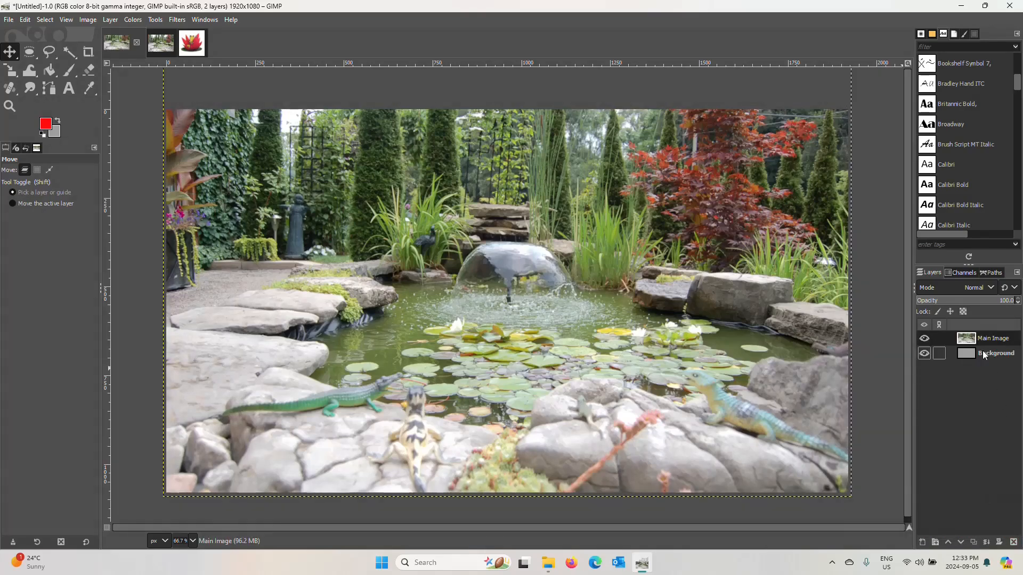
Step: Check the Main Image layer by toggling its visibility, and compare it with the Background layer before reselecting Main Image
click(924, 339)
click(924, 339)
click(991, 354)
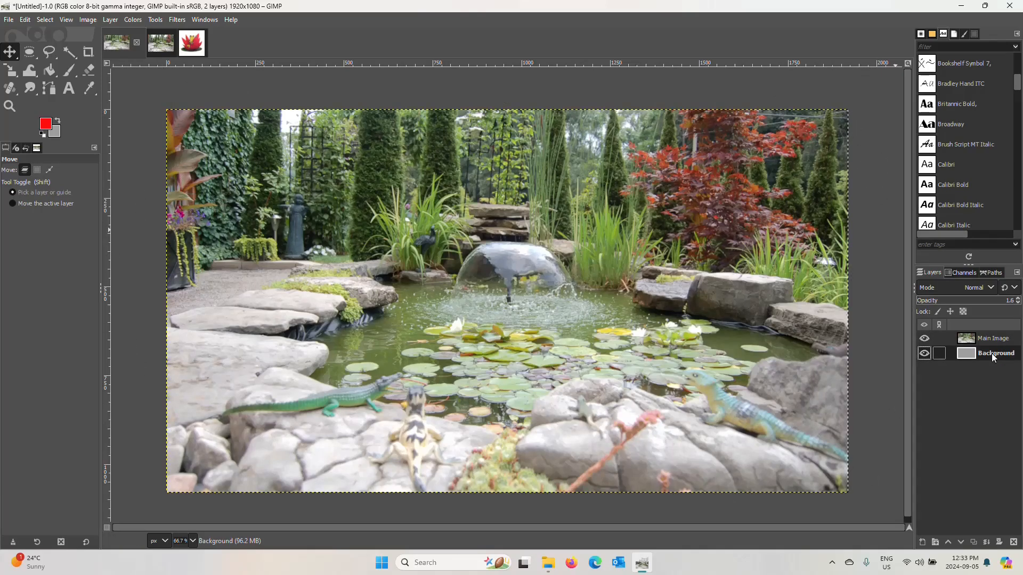
click(987, 341)
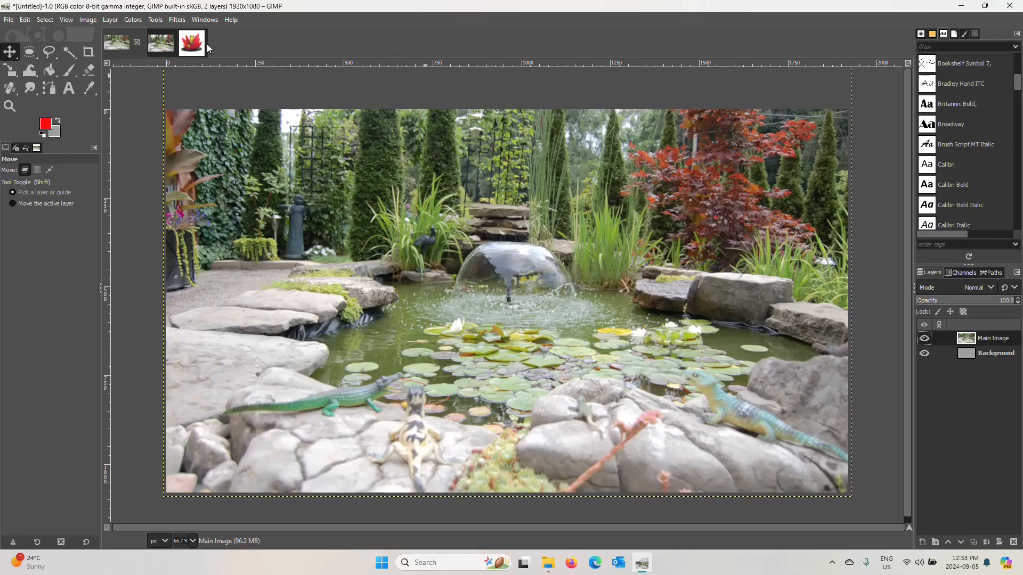
Step: Switch to the DayFrog picture, select all of it and copy it to the clipboard
click(189, 43)
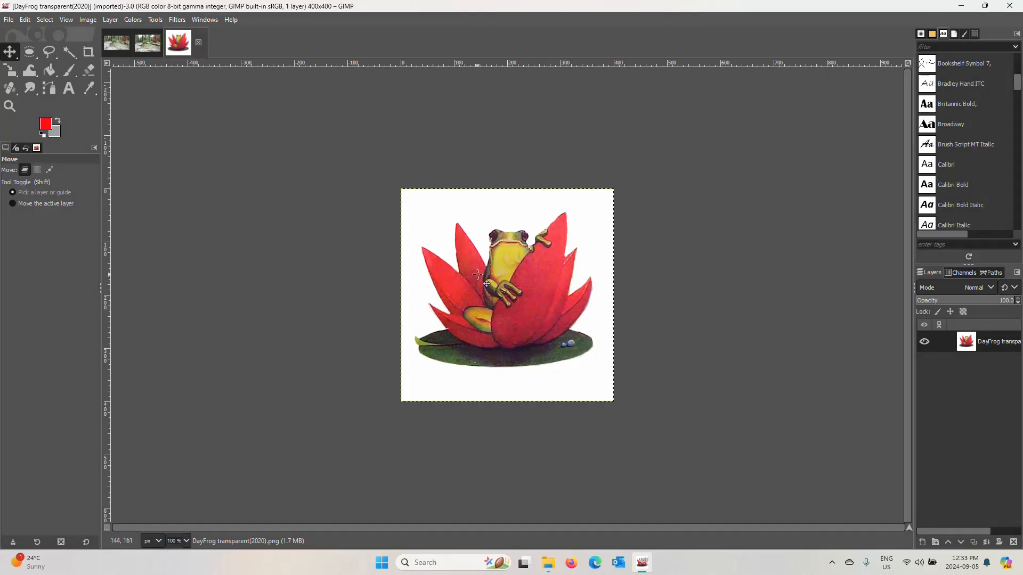
click(45, 20)
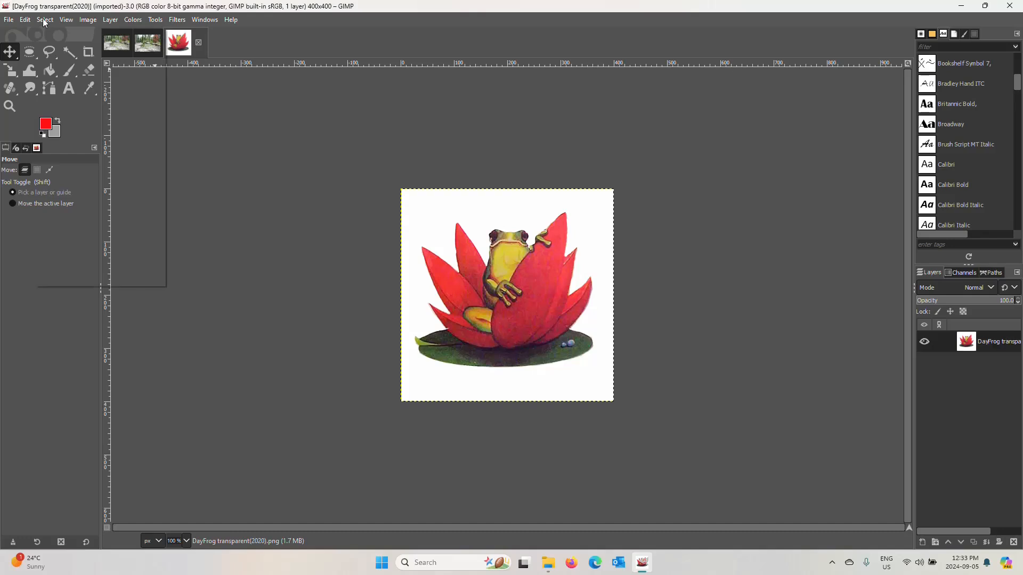
click(48, 35)
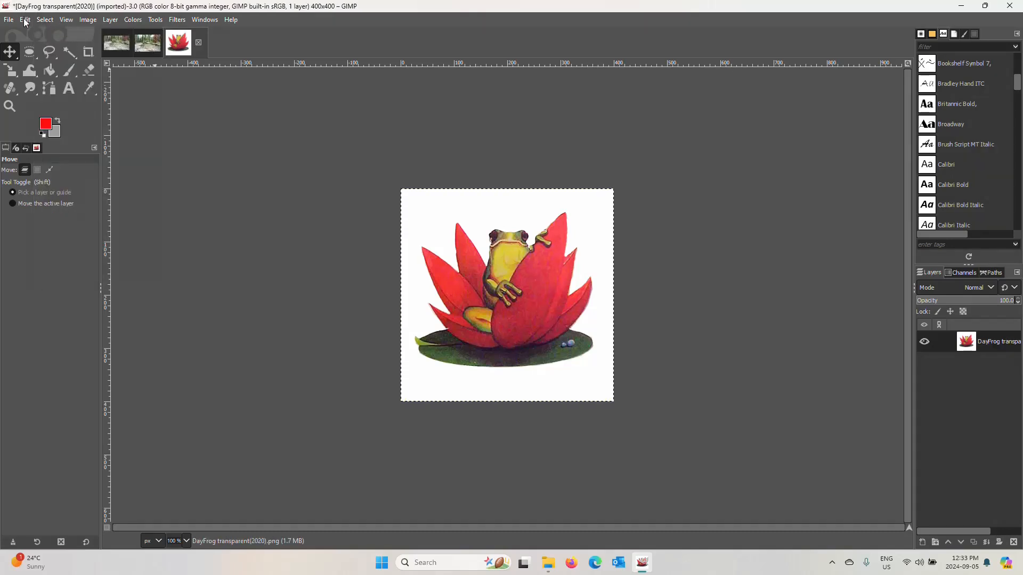
click(25, 20)
click(33, 96)
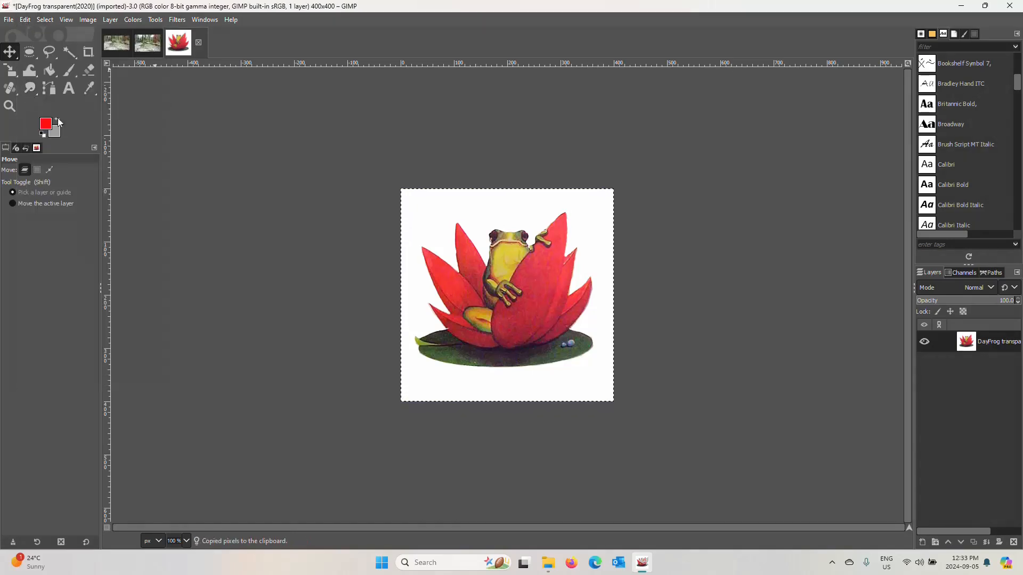
Step: Return to the 1920×1080 composition and add a new transparent layer above Main Image
click(118, 43)
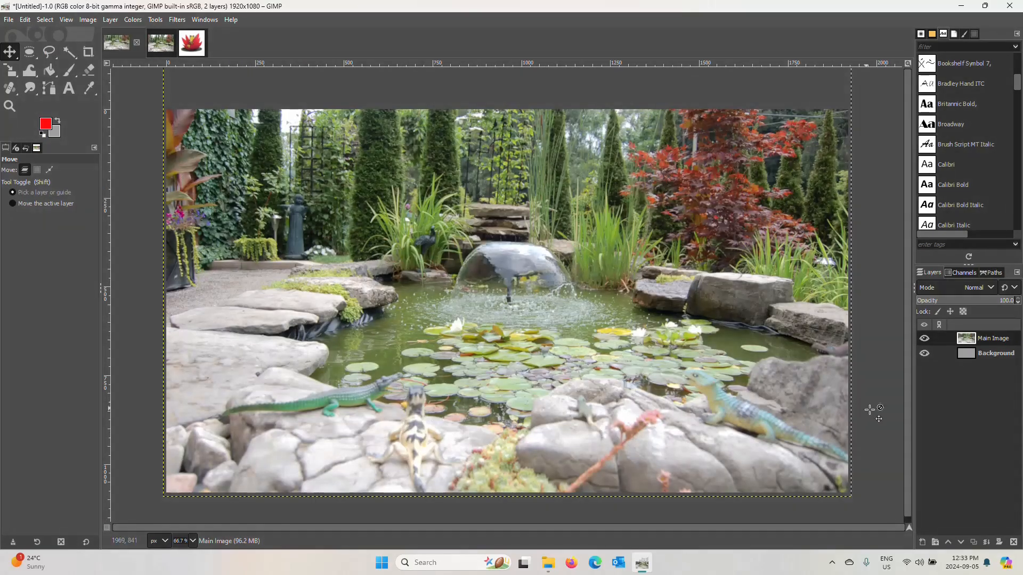
click(923, 542)
click(939, 531)
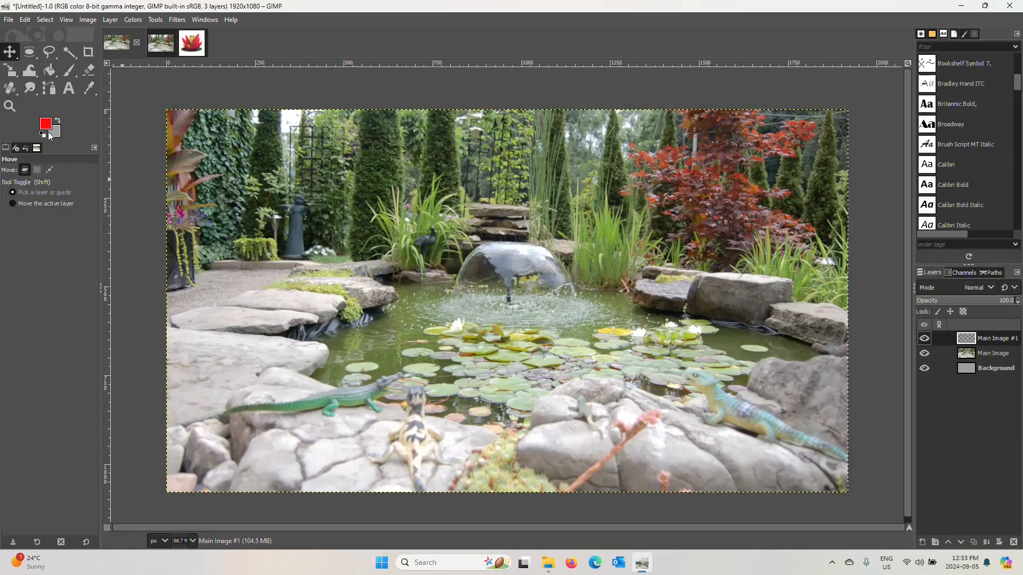
Step: Try pasting the frog picture in place on the new layer, and undo the paste
click(24, 20)
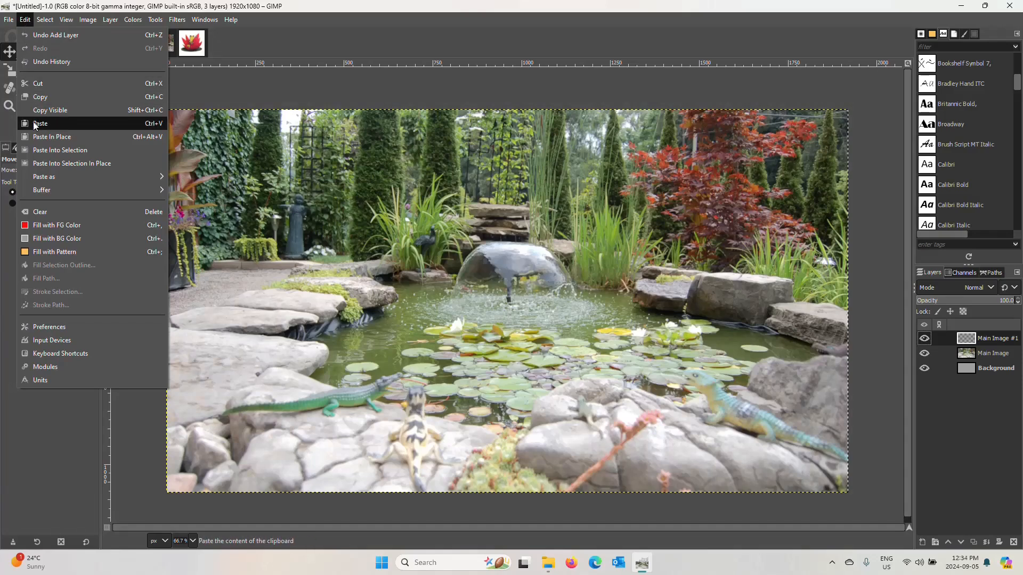
click(47, 141)
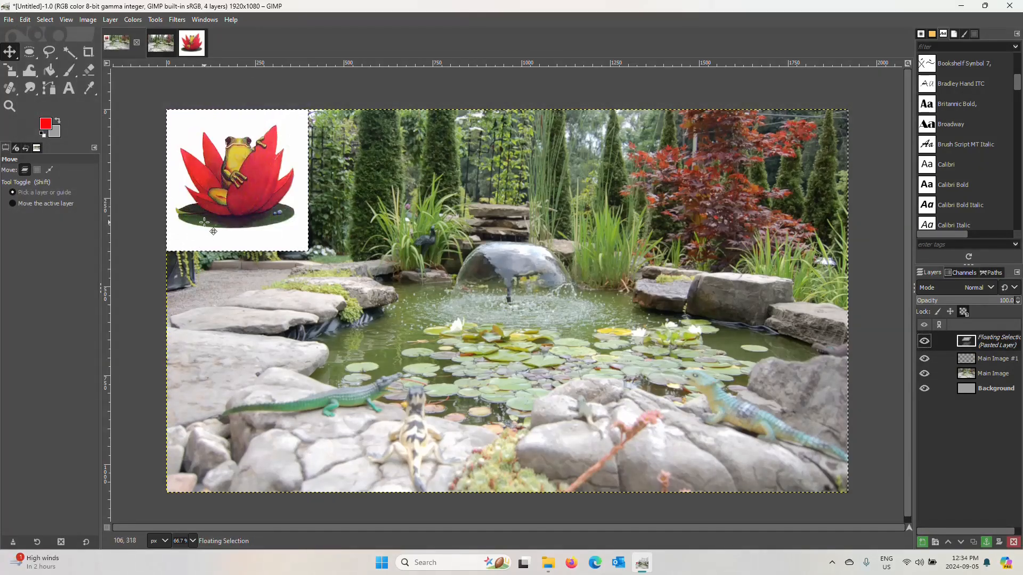
click(28, 20)
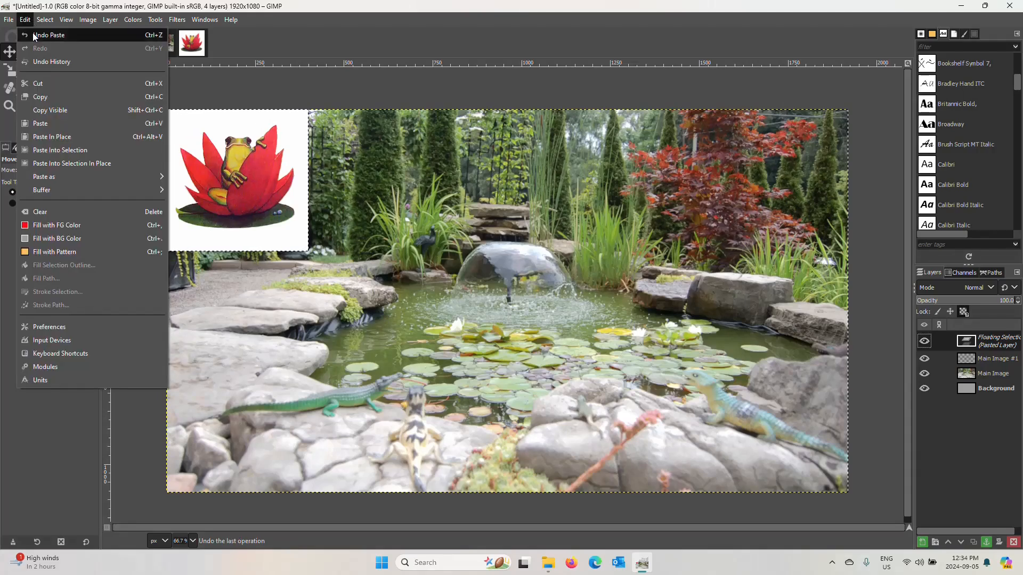
click(33, 33)
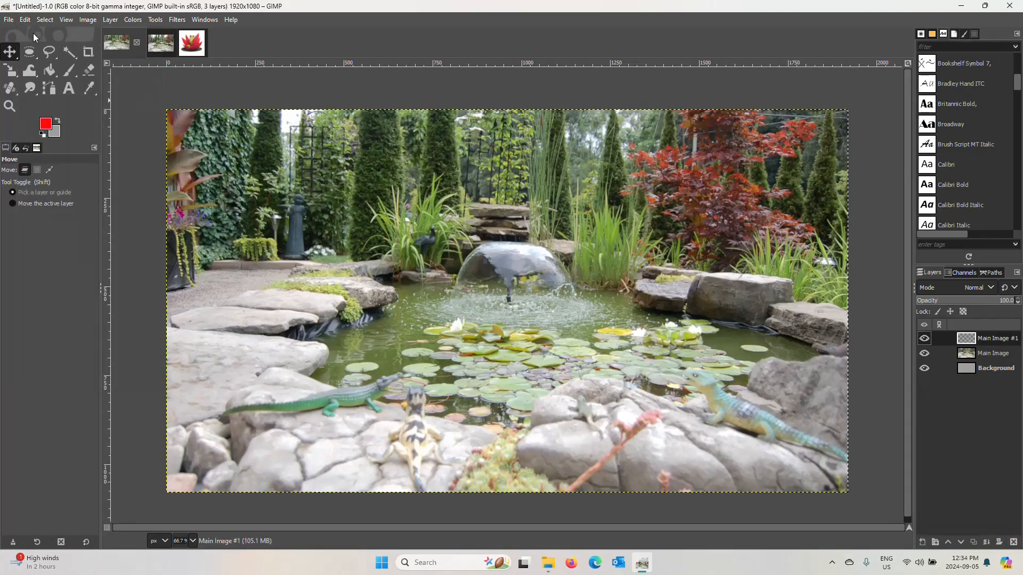
Step: Switch to the DayFrog picture and fuzzy-select the white background around the frog and flower, selecting by Composite at a threshold of 60.5
click(188, 53)
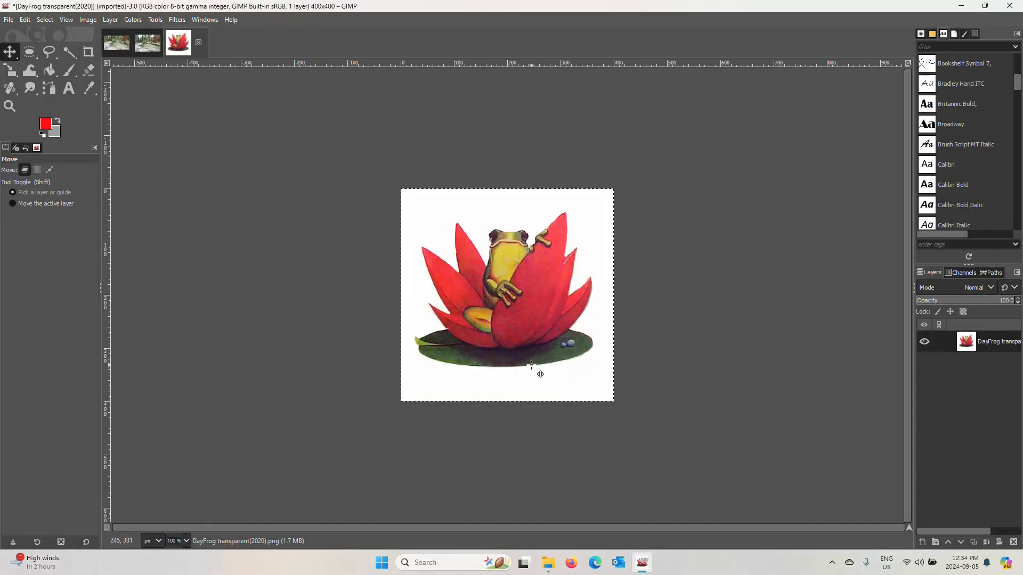
click(69, 54)
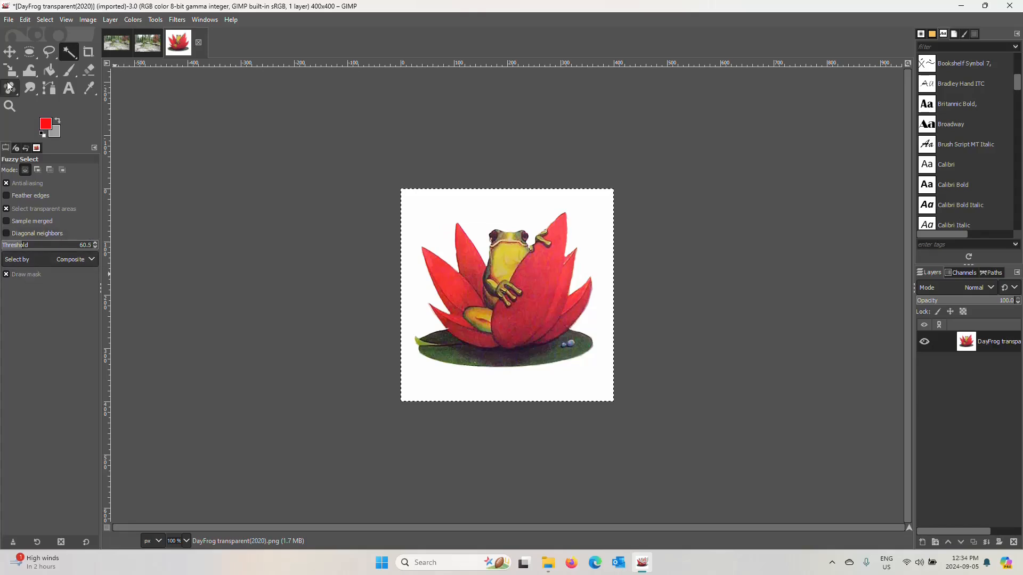
click(9, 106)
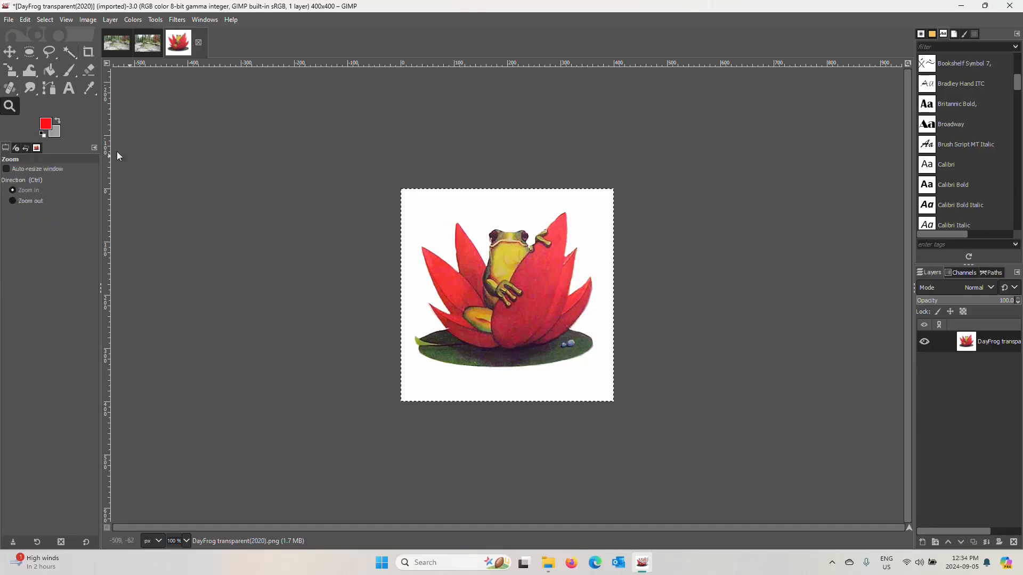
click(484, 280)
click(485, 280)
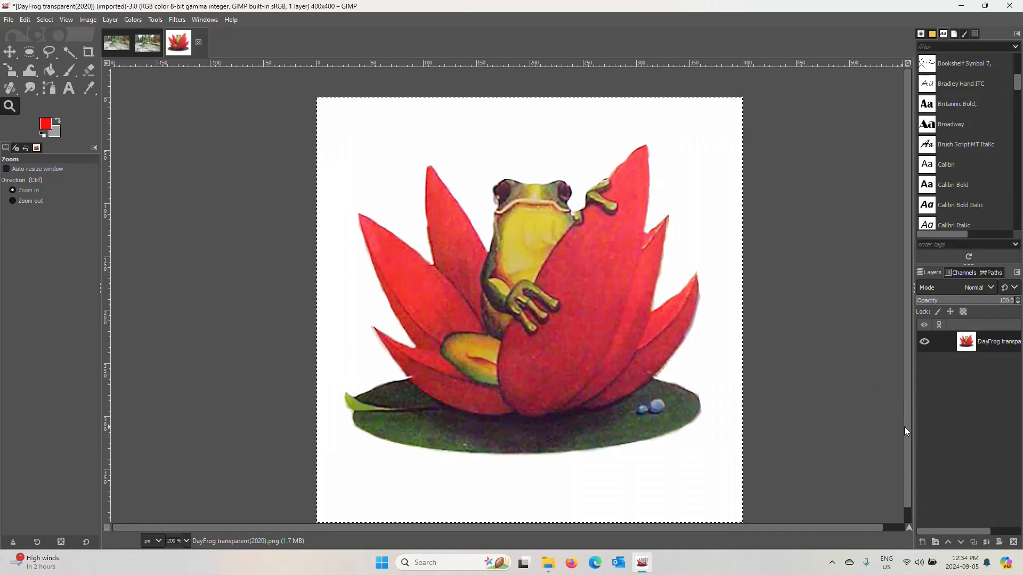
scroll(903, 429, down, 1)
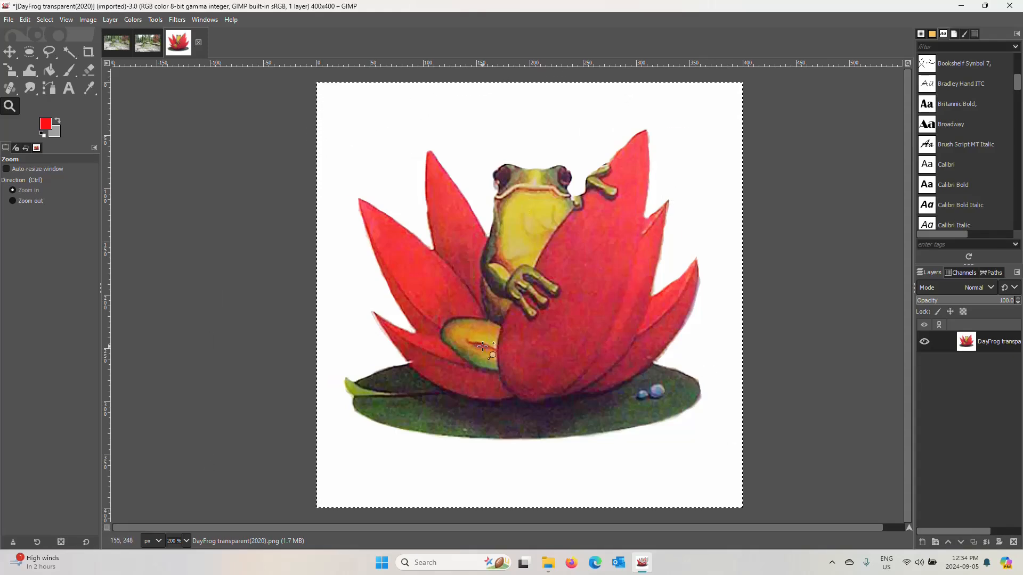
click(70, 52)
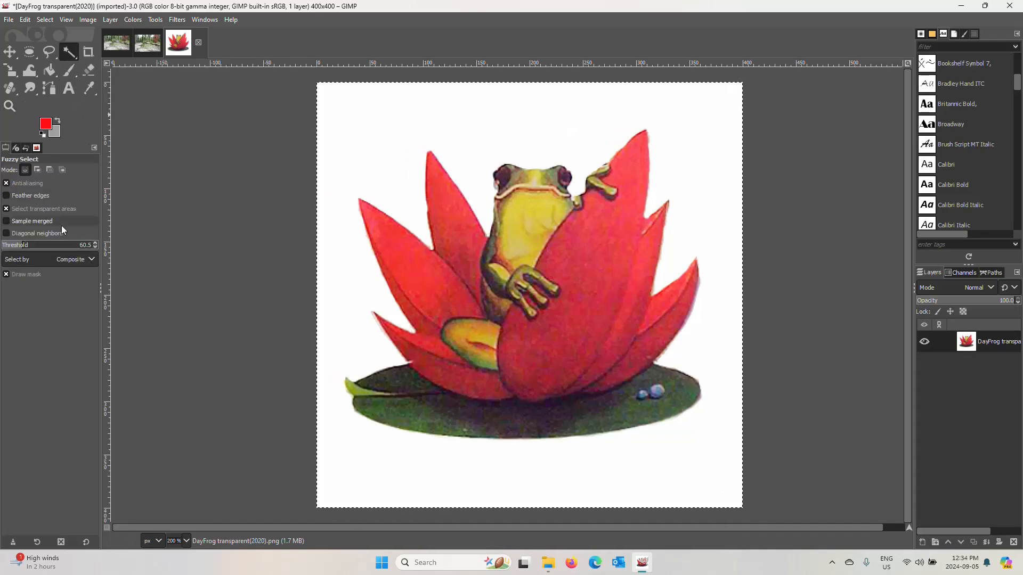
click(92, 260)
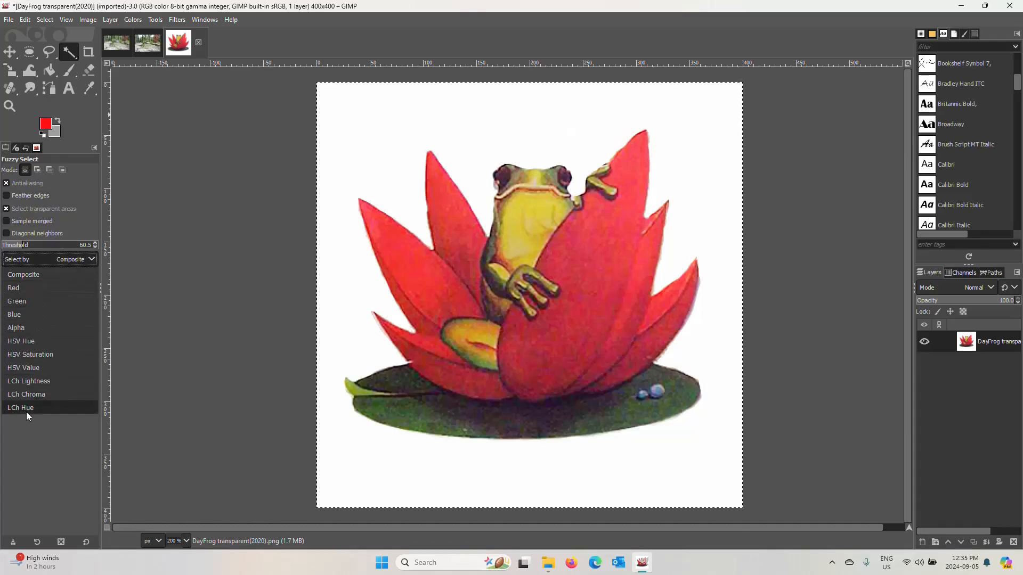
click(24, 278)
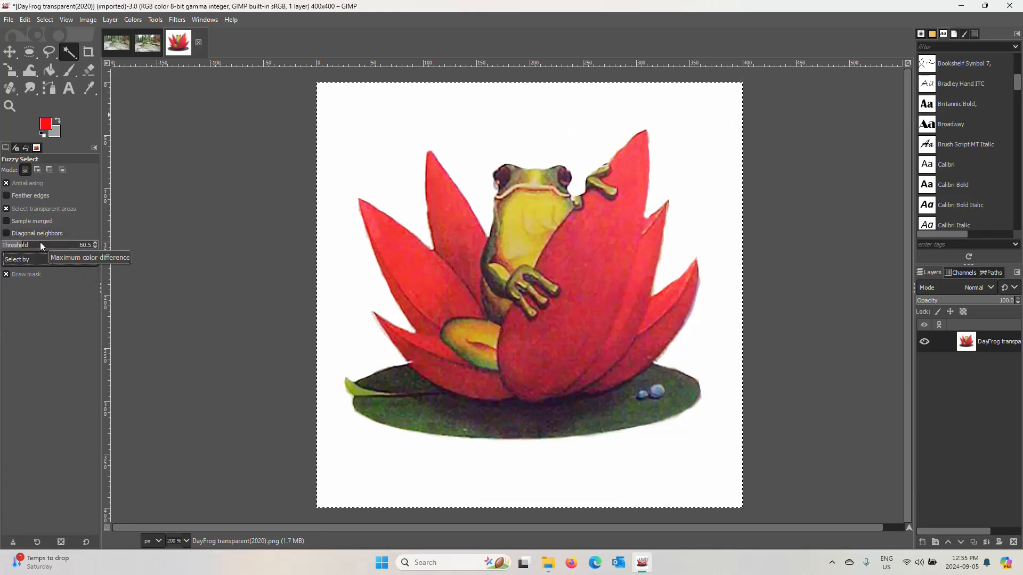
click(367, 463)
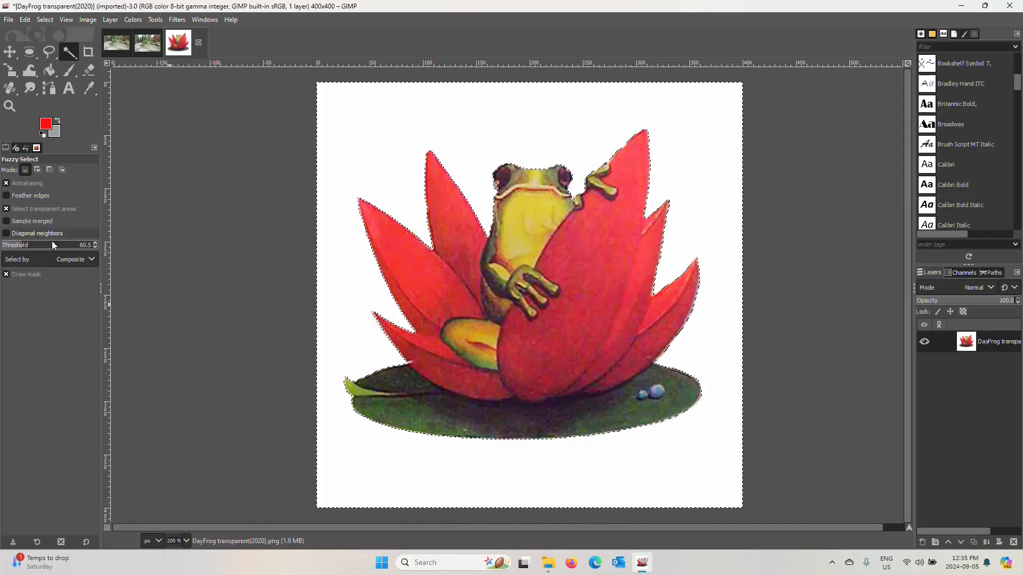
Step: Try lowering the Fuzzy Select threshold of the background selection to 41.5
click(95, 246)
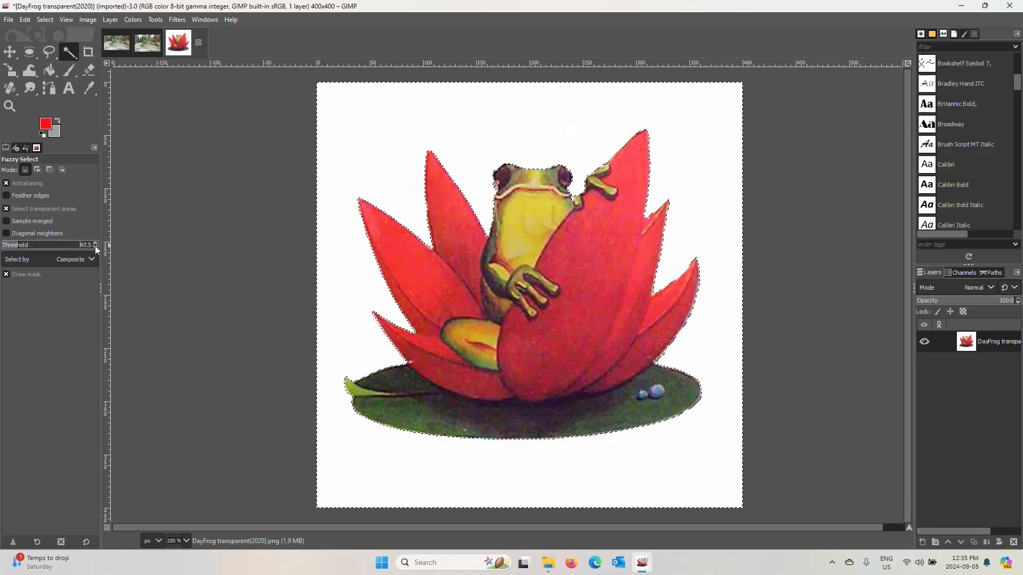
click(95, 247)
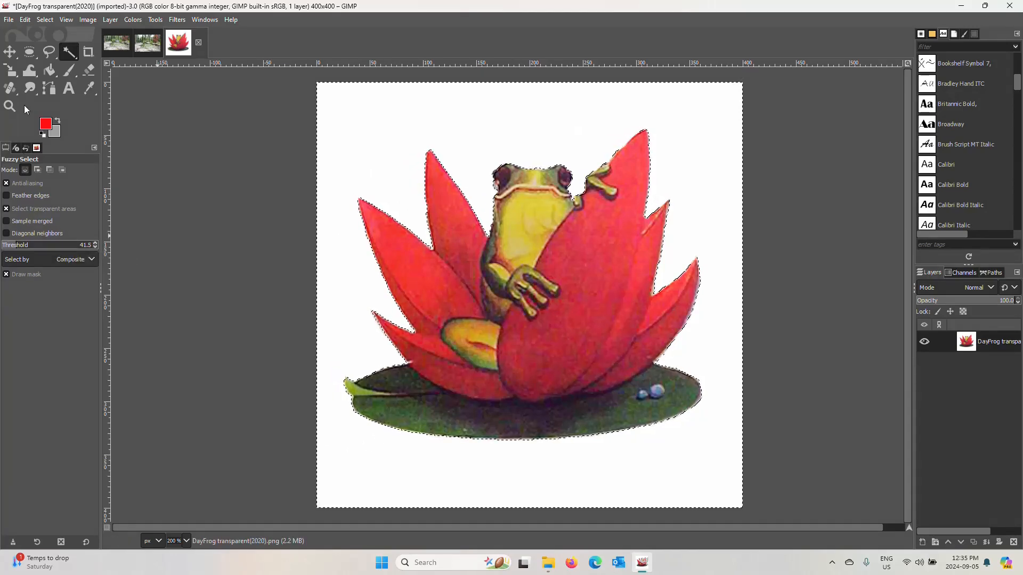
click(9, 52)
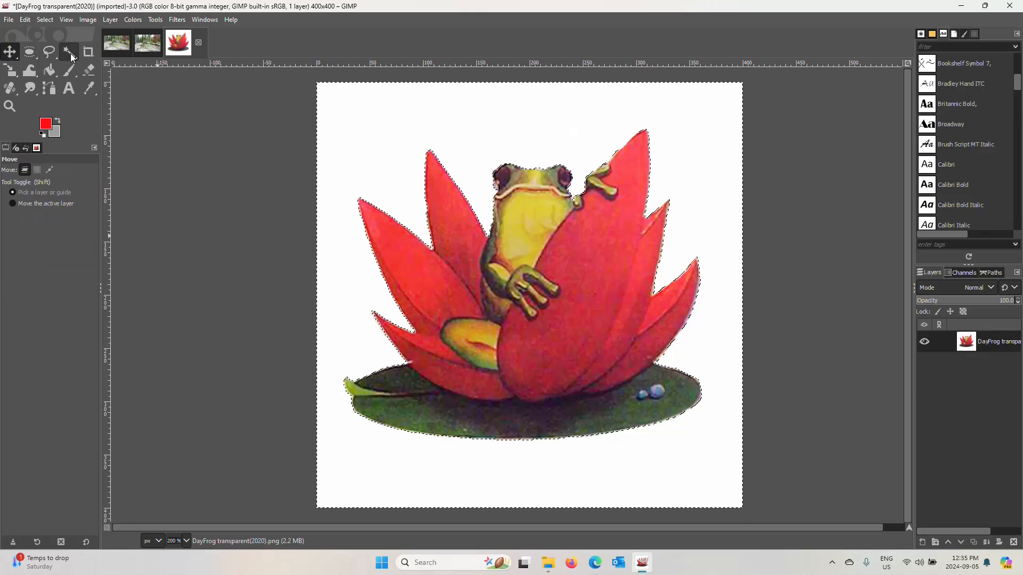
click(70, 53)
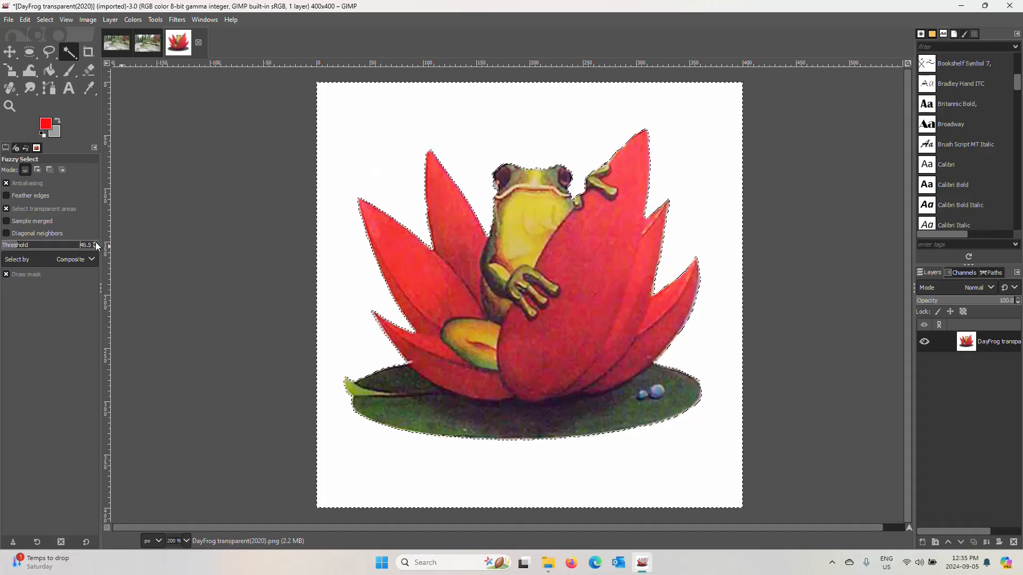
Step: Test the background selection with a Fuzzy Select threshold of 129.5 and settle on 64.5
scroll(96, 245, up, 15)
scroll(97, 245, up, 2)
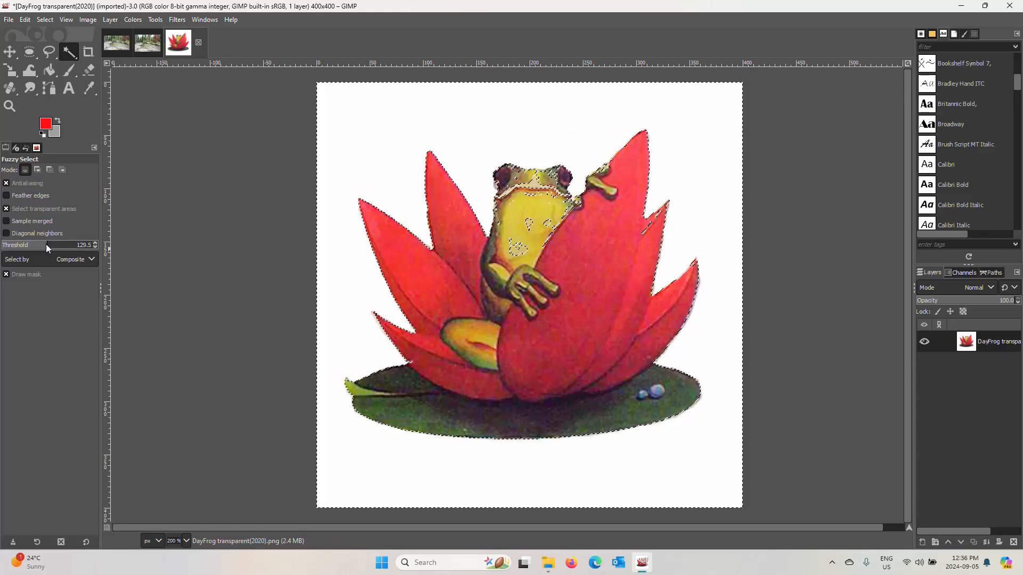
drag(47, 244, 25, 247)
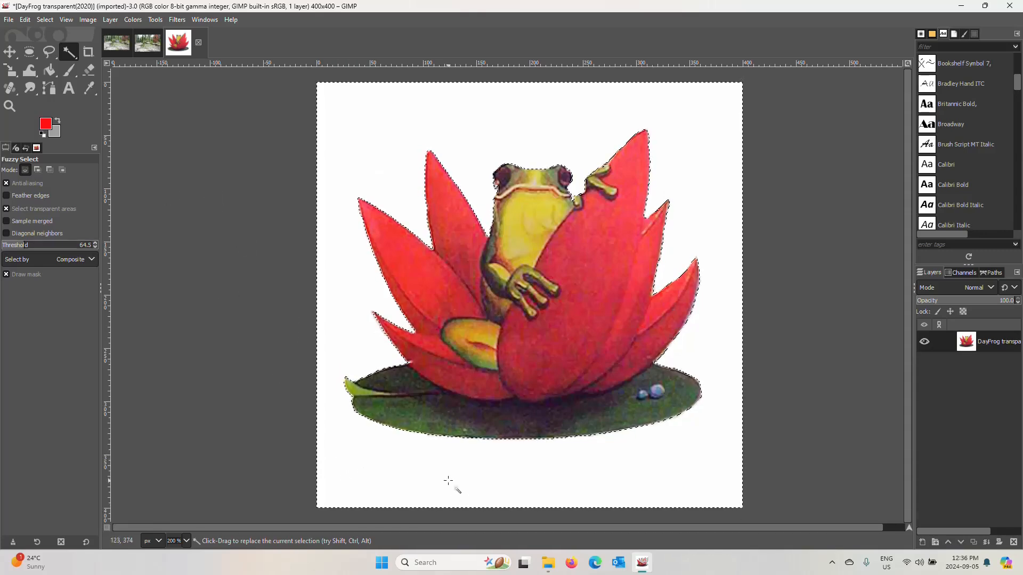
Step: Cut the selected white background out of the DayFrog picture, leaving it transparent, and return to the Move tool
click(25, 22)
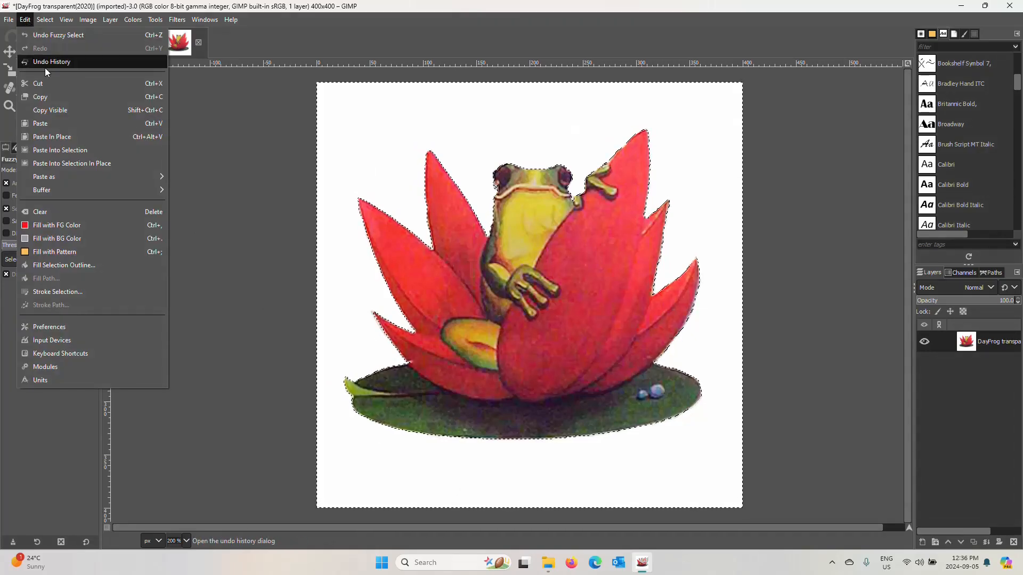
click(47, 83)
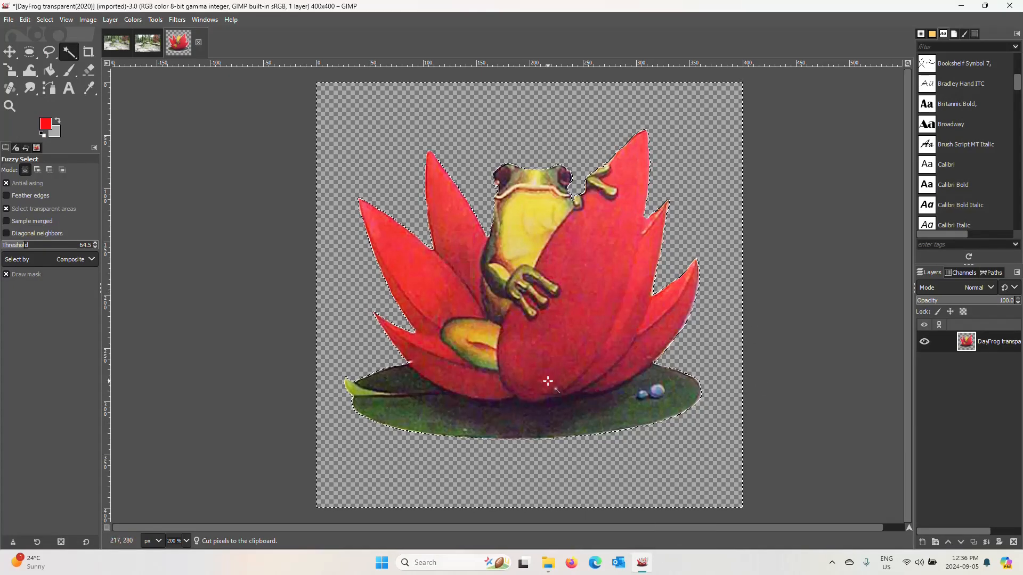
click(10, 52)
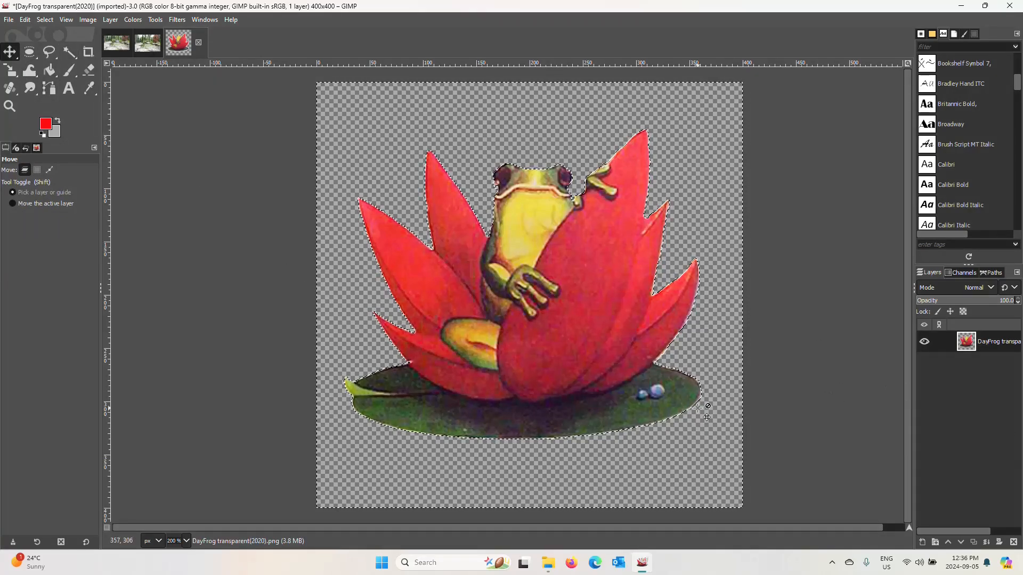
Step: Select the whole DayFrog picture and copy it to the clipboard
click(46, 19)
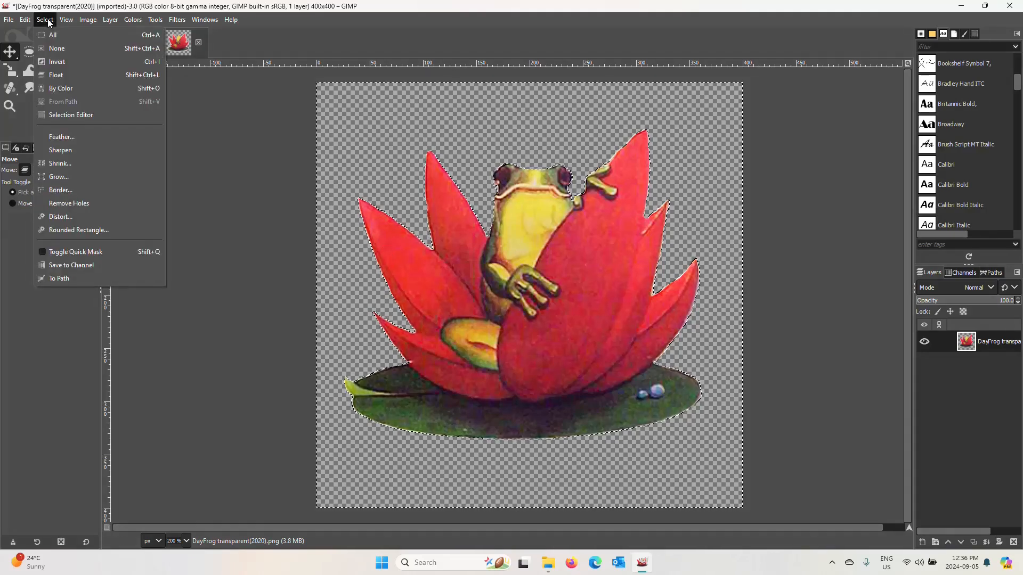
click(56, 33)
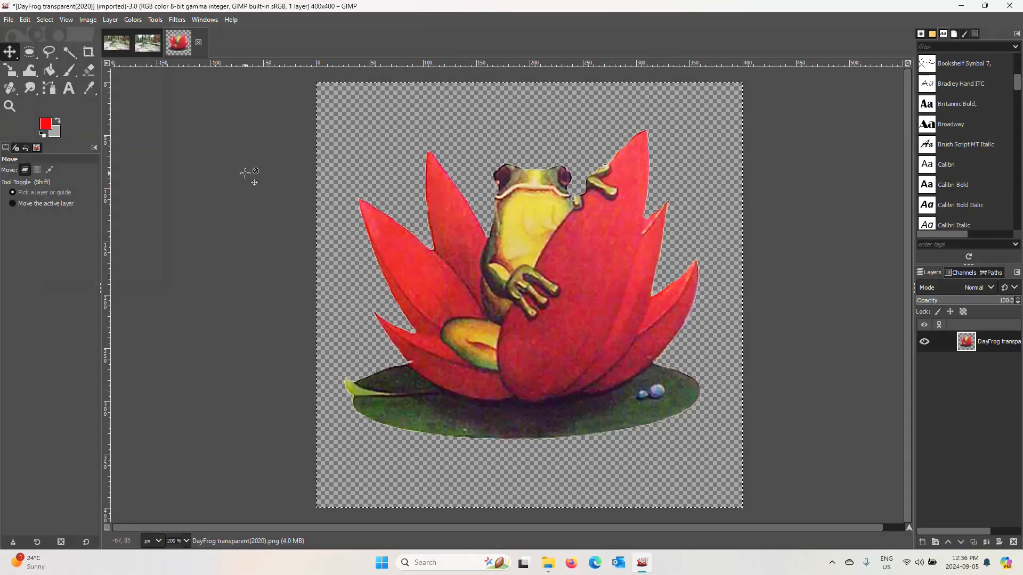
click(25, 19)
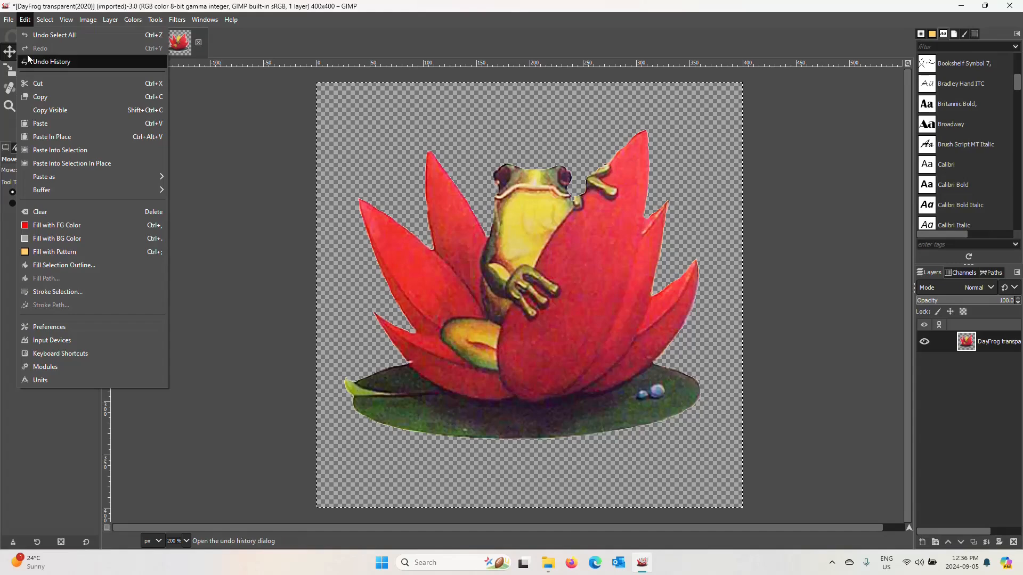
click(35, 99)
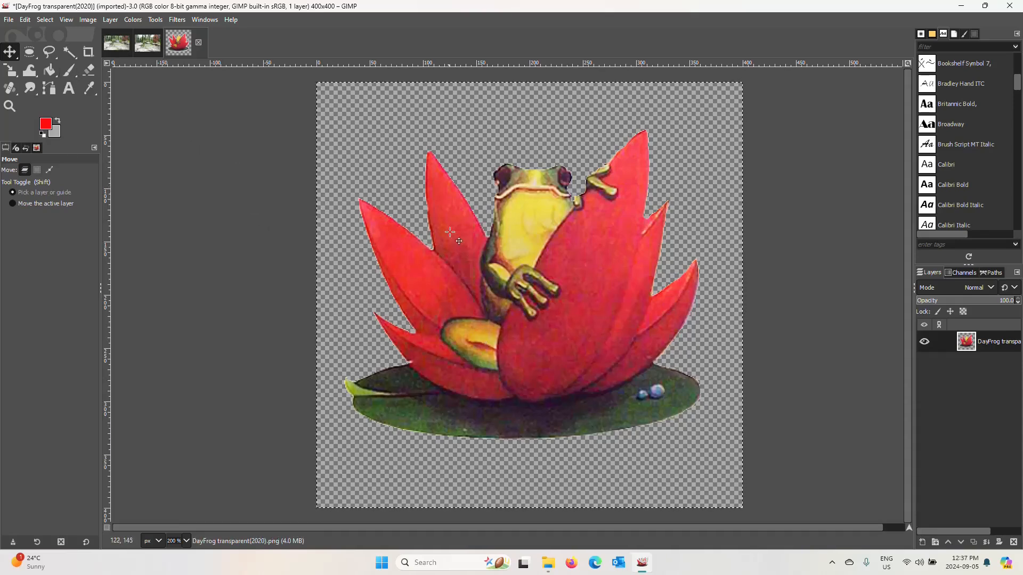
Step: In the 1920×1080 composition, paste the frog cutout in place on Main Image #1 and anchor it on the rocks at the pond's left edge
click(109, 46)
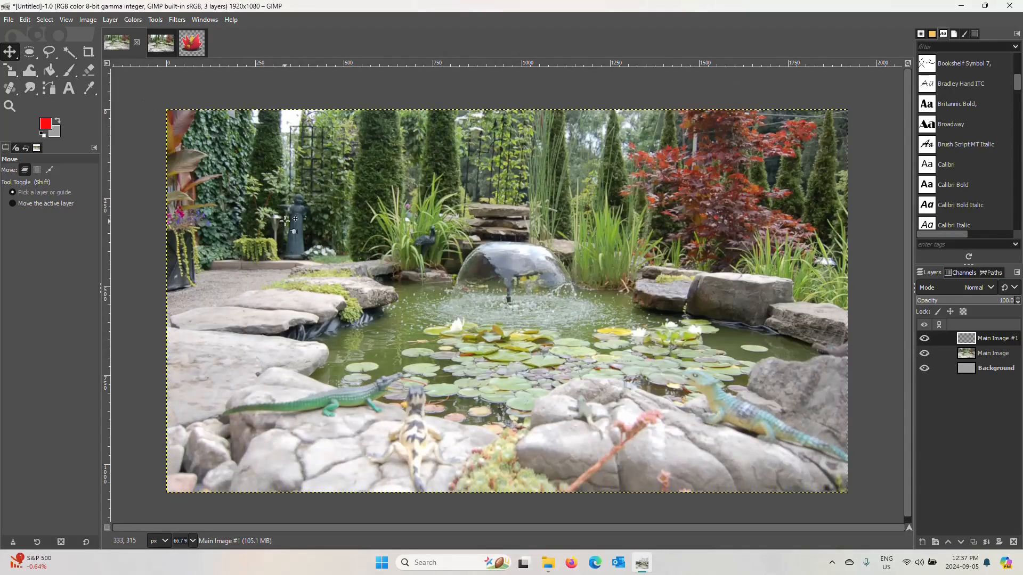
click(25, 19)
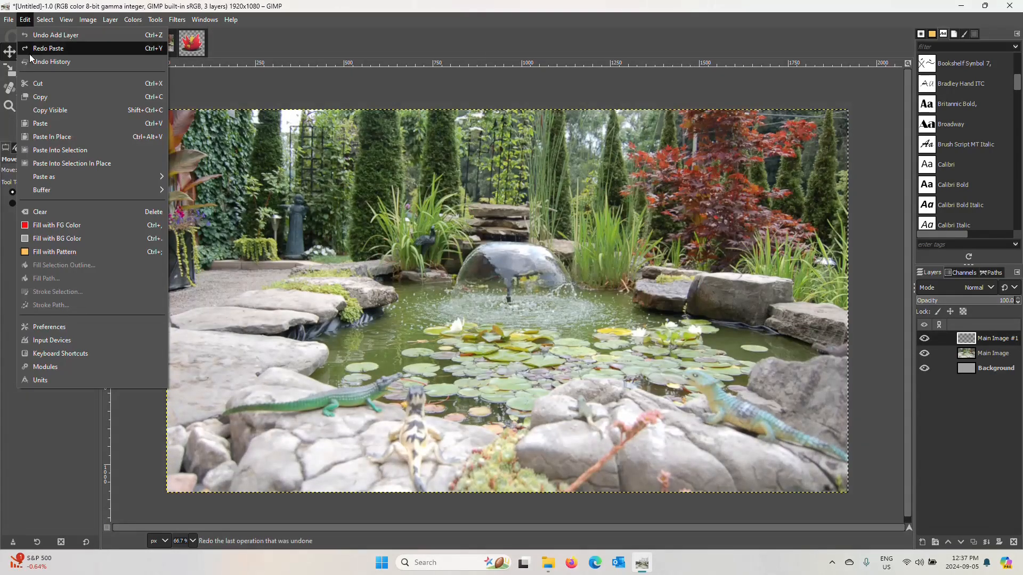
click(56, 135)
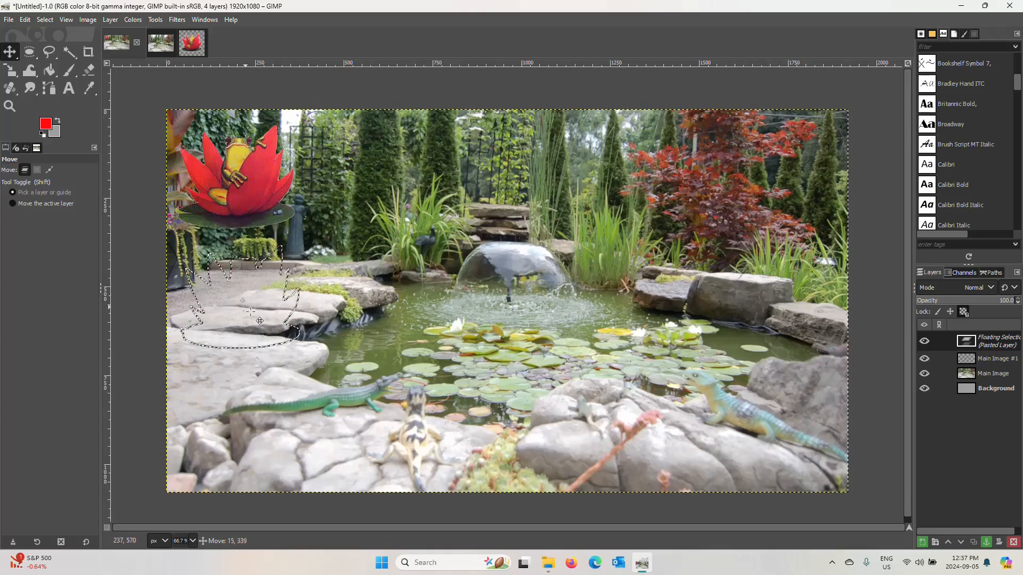
drag(245, 191, 251, 340)
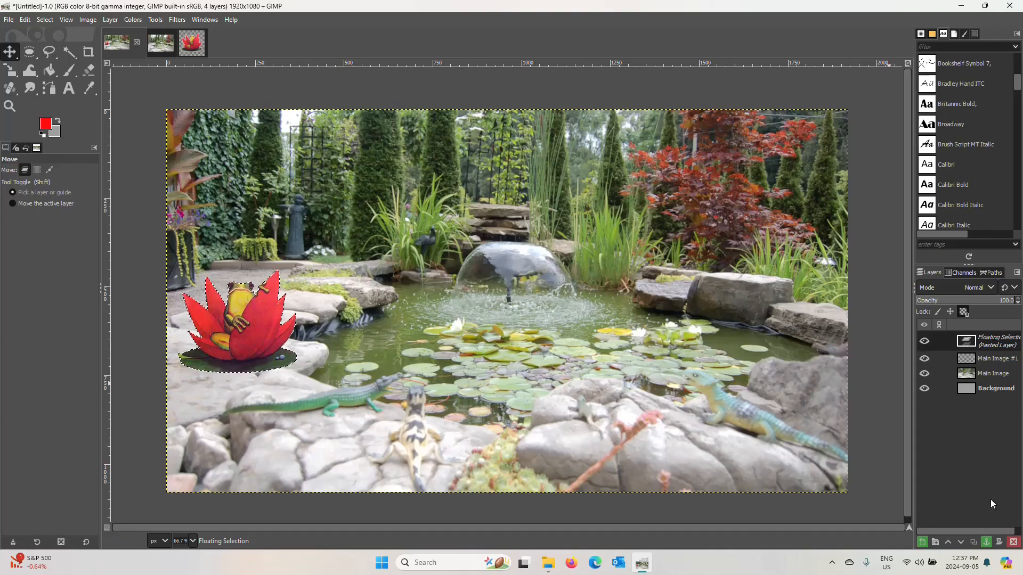
click(986, 542)
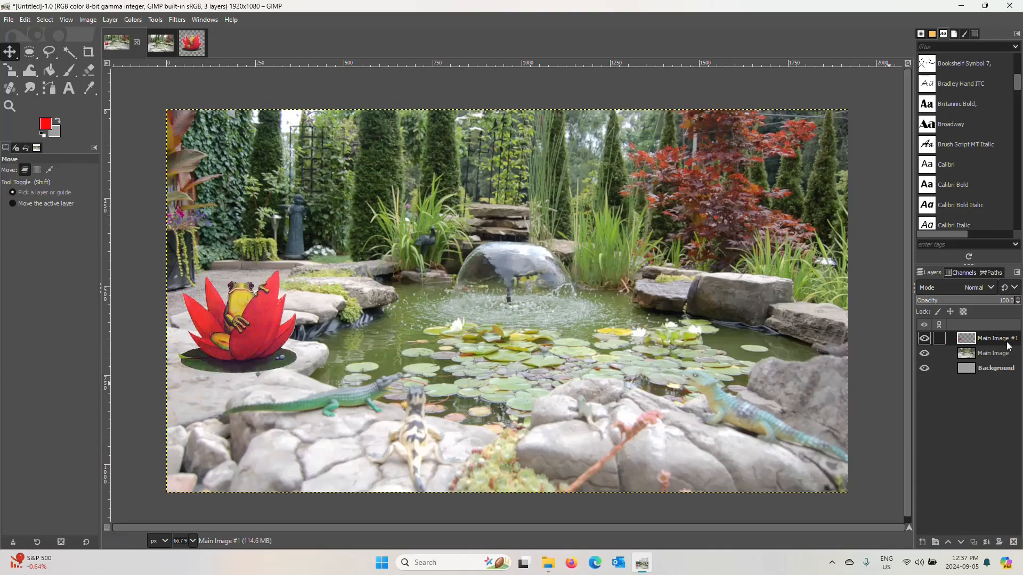
Step: Add a new transparent 1920×1080 layer and anchor a second pasted frog cutout on it, placed on the lily pads below the fountain
click(923, 546)
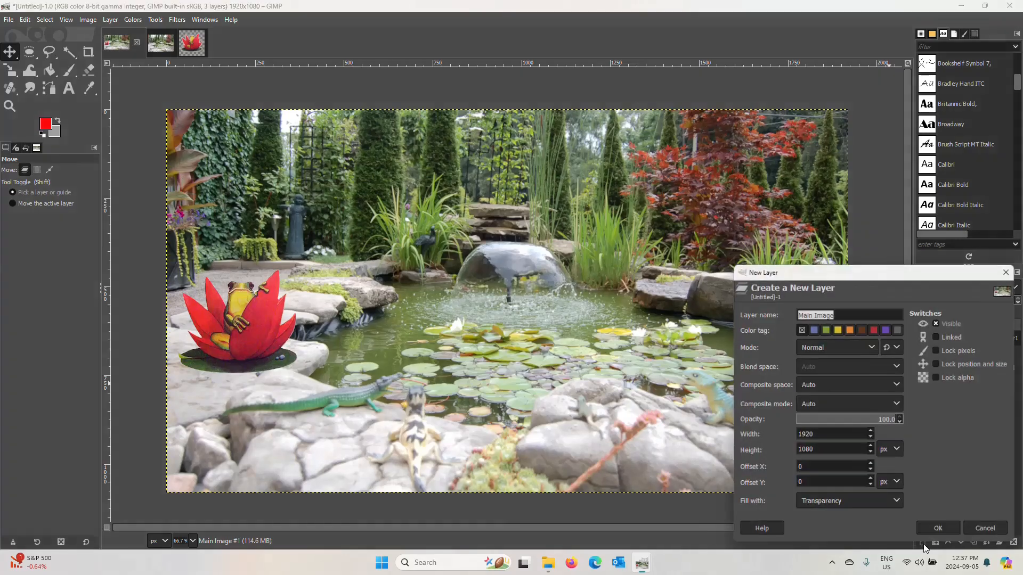
click(946, 534)
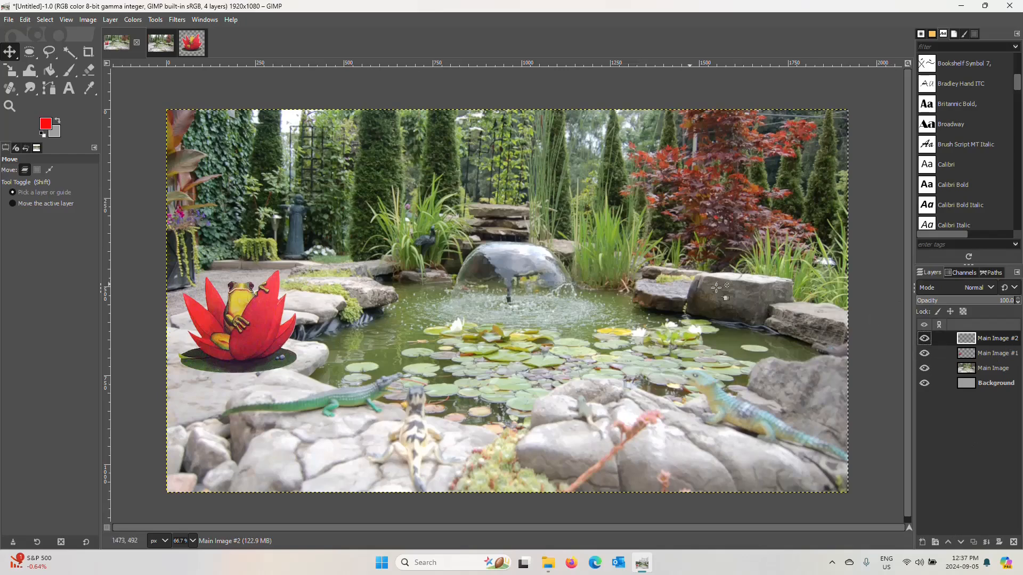
click(26, 20)
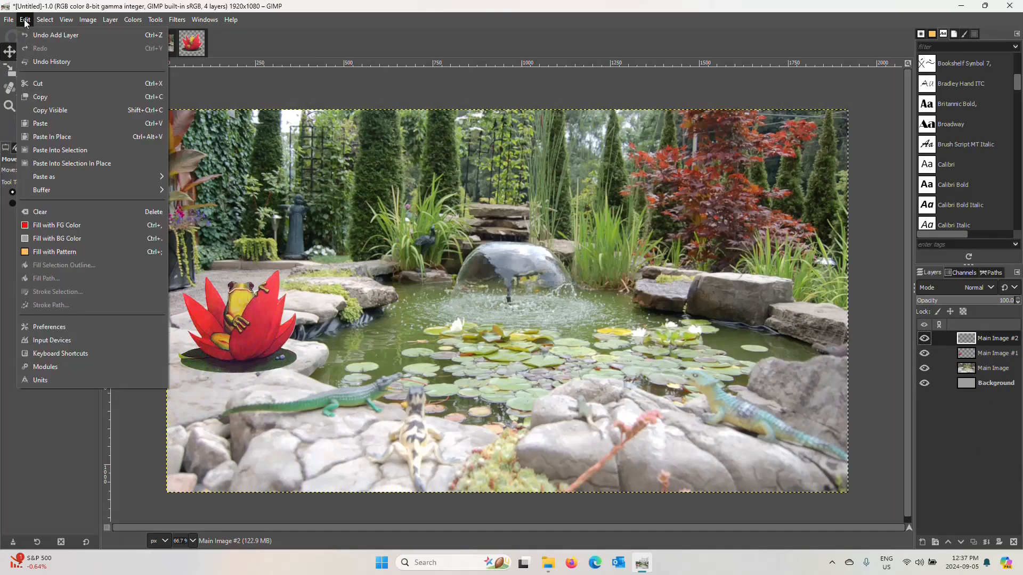
click(46, 137)
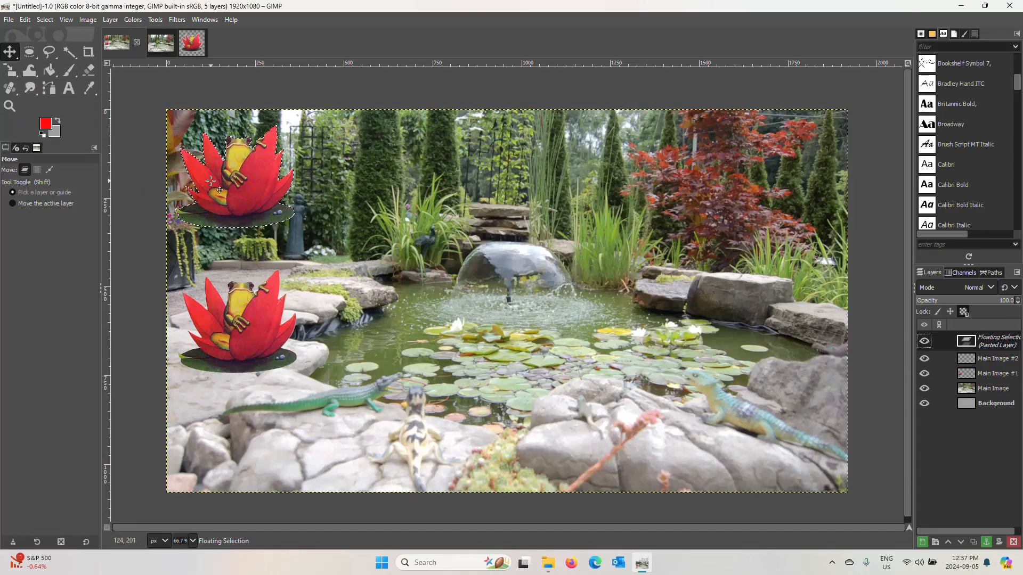
drag(211, 181, 529, 355)
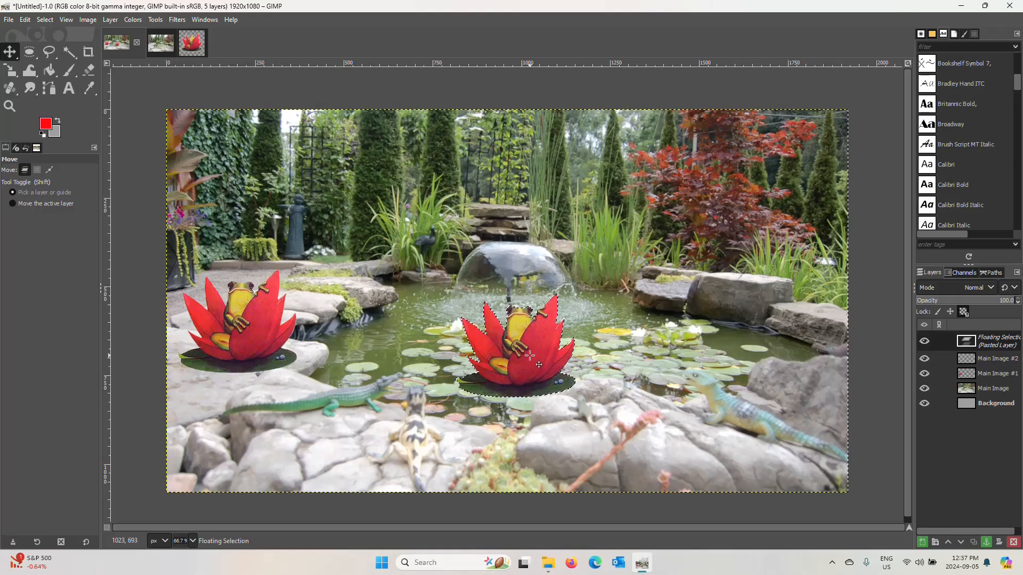
click(986, 542)
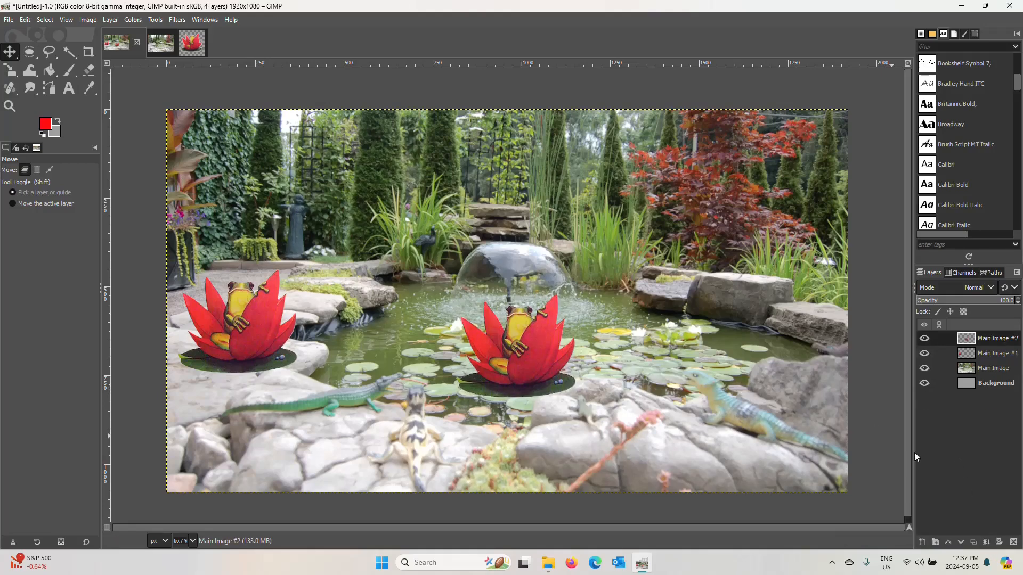
Step: Add a new transparent 1920×1080 layer, paste the frog cutout in place and move it above the flat rock at the pond's right side
click(922, 542)
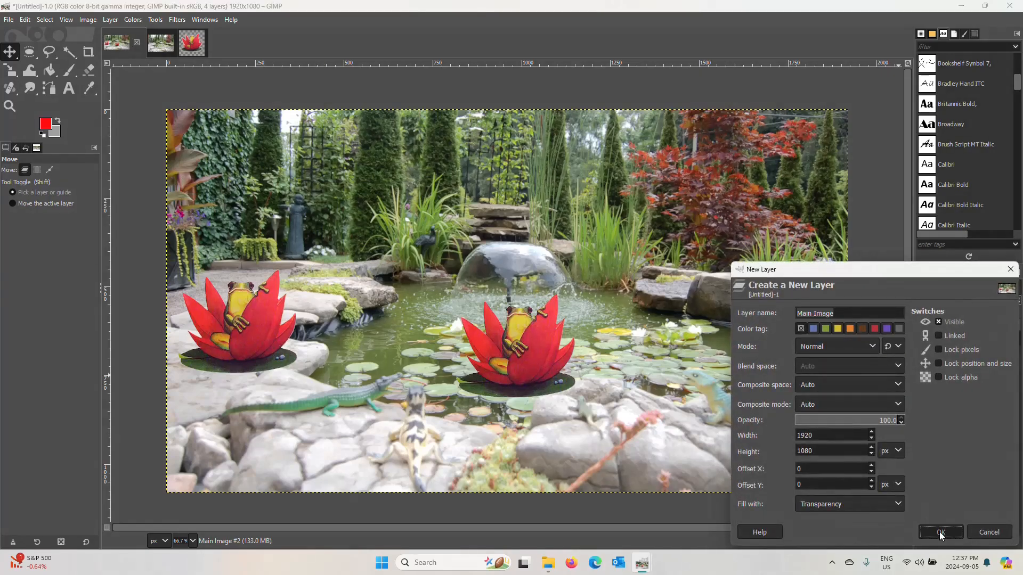
click(940, 532)
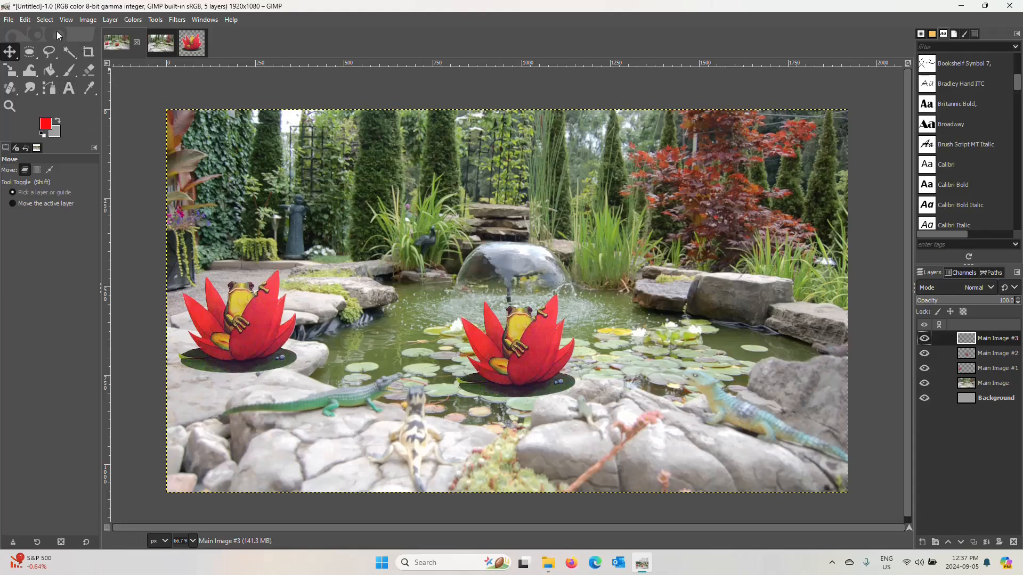
click(22, 21)
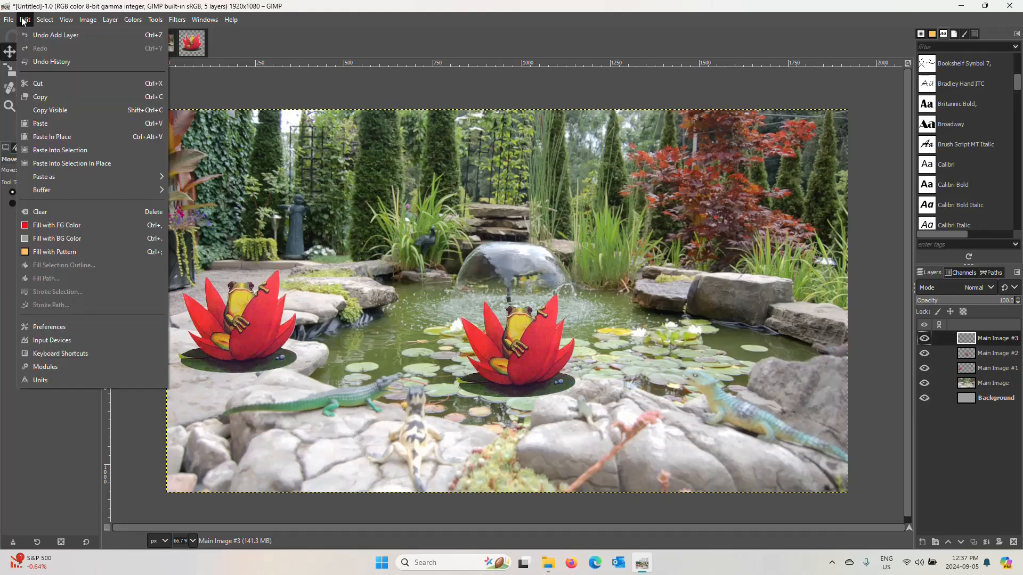
click(47, 137)
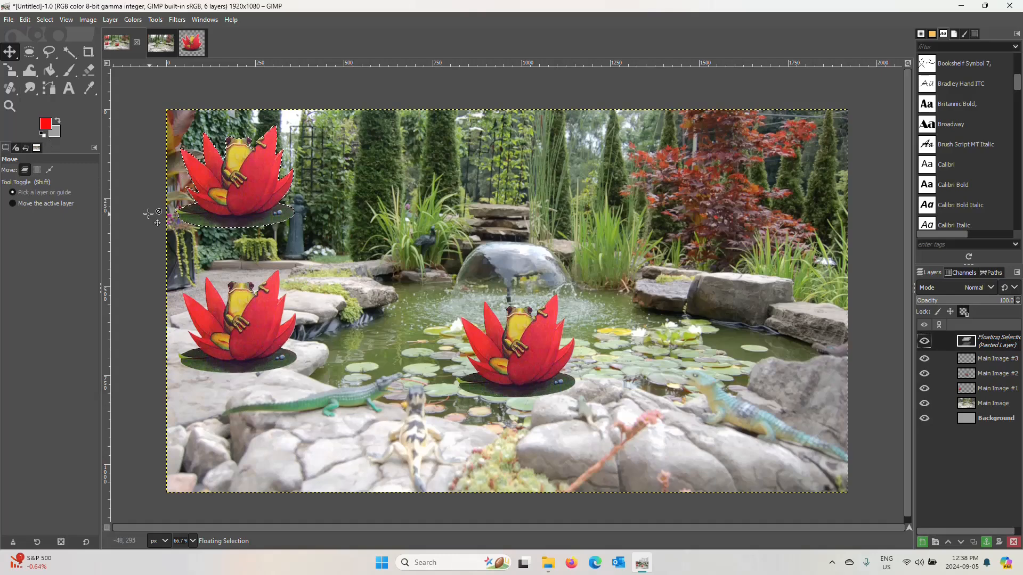
drag(242, 203, 756, 256)
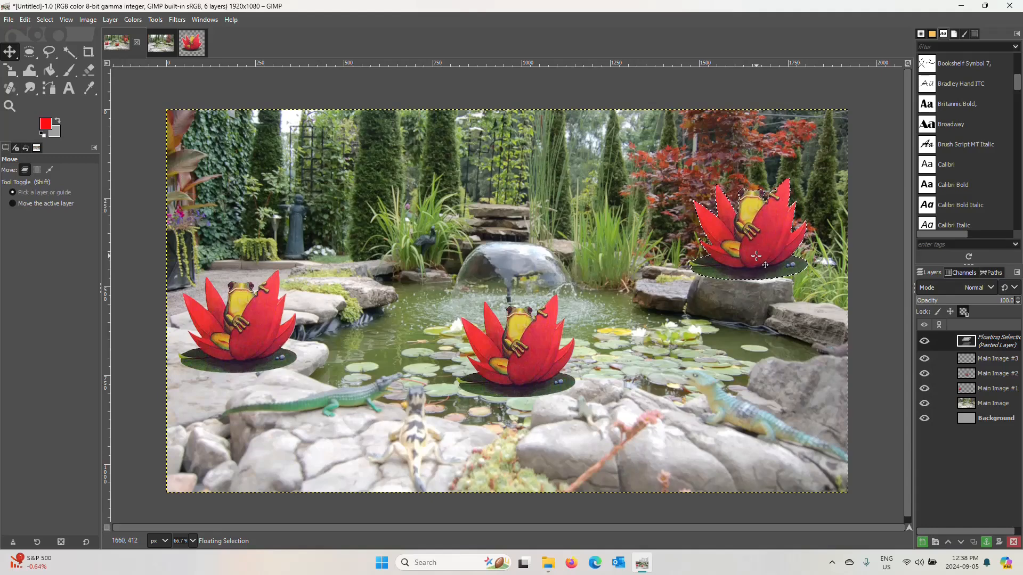
key(shift)
key(shift+s)
click(756, 257)
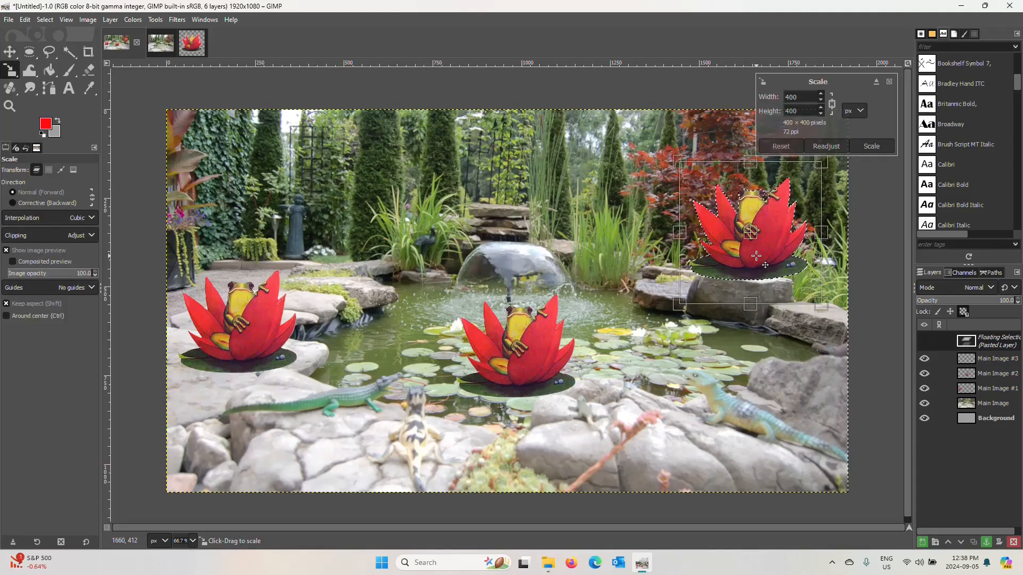
drag(680, 303, 736, 256)
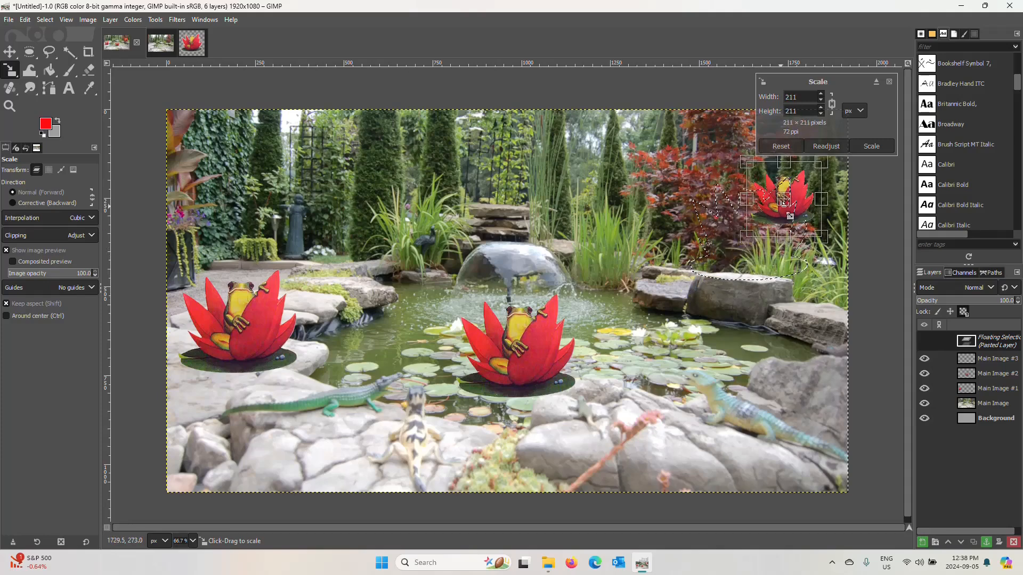
drag(792, 204, 769, 235)
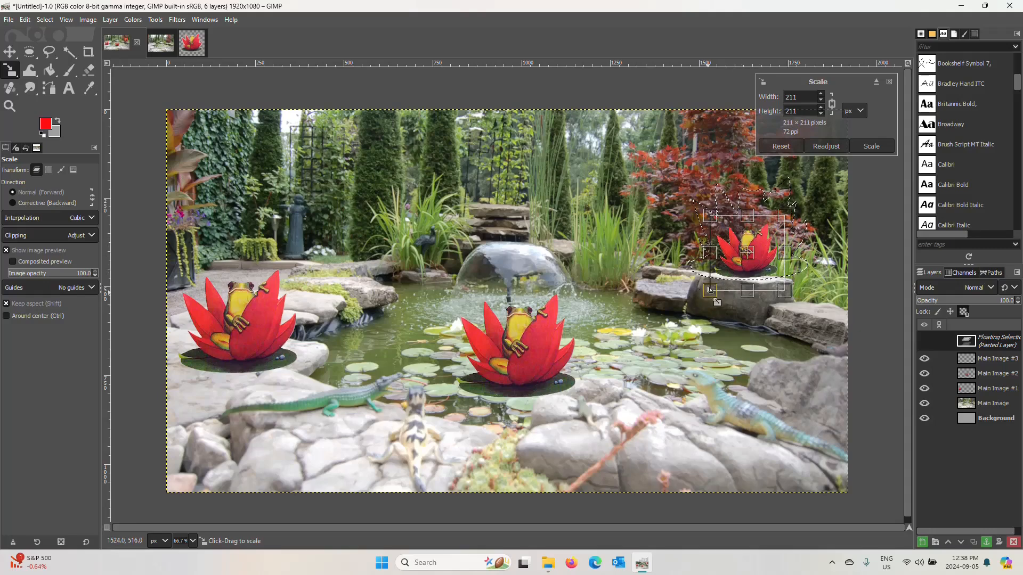
drag(710, 291, 725, 278)
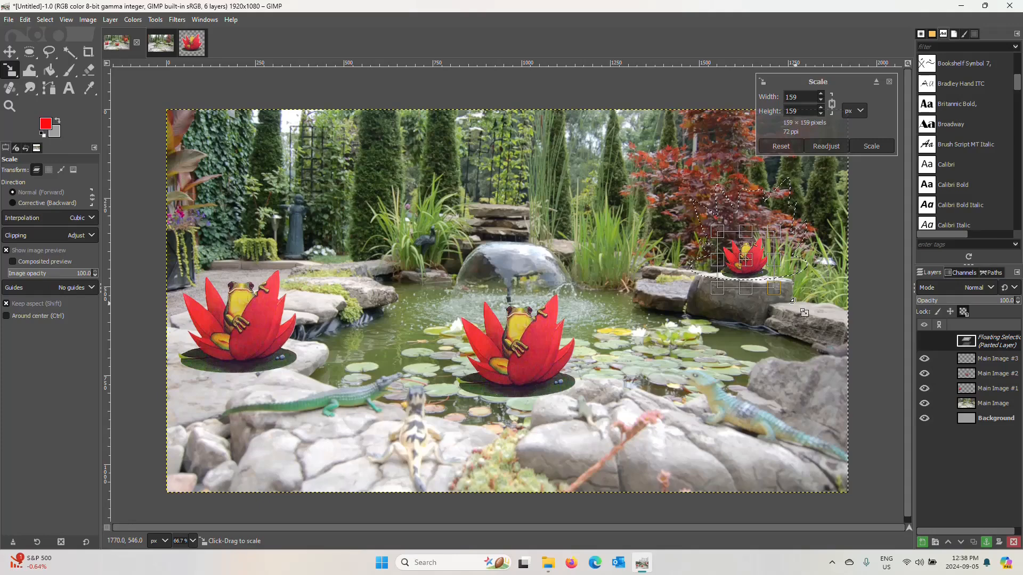
key(Escape)
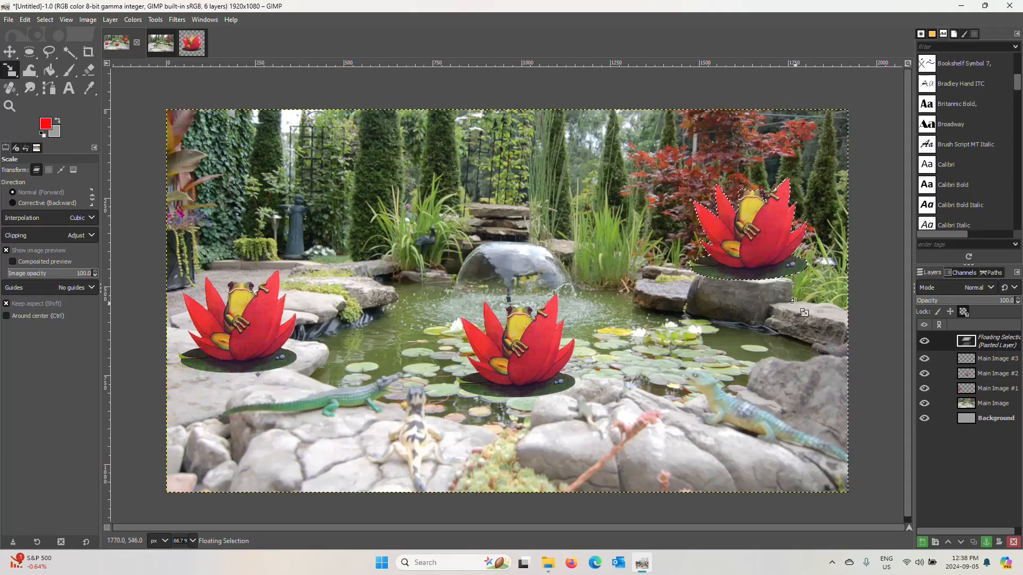
Step: Try to scale the floating frog cutout to about 152×152 pixels on the flat right-hand rock and anchor it
click(739, 268)
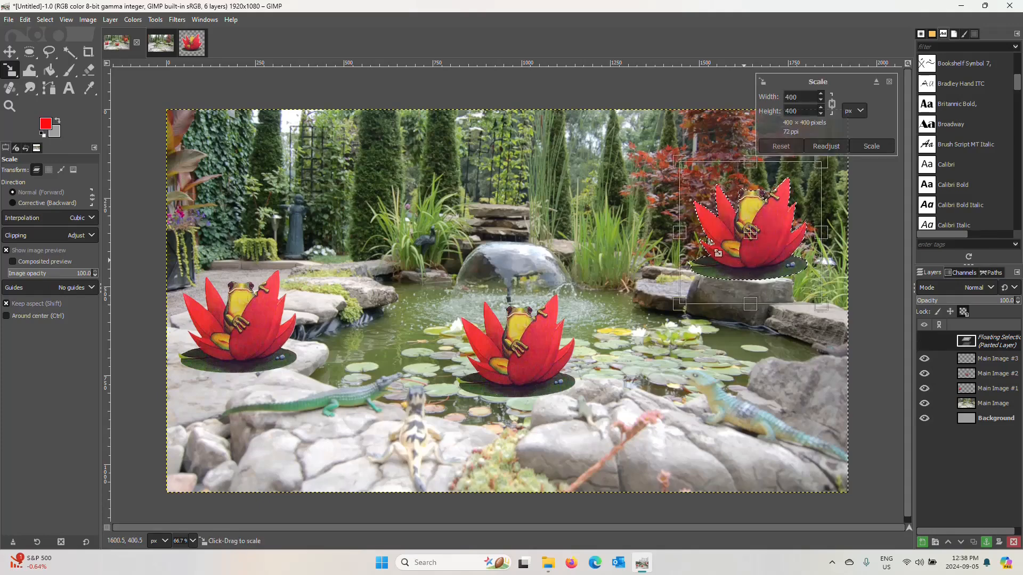
drag(686, 309, 756, 266)
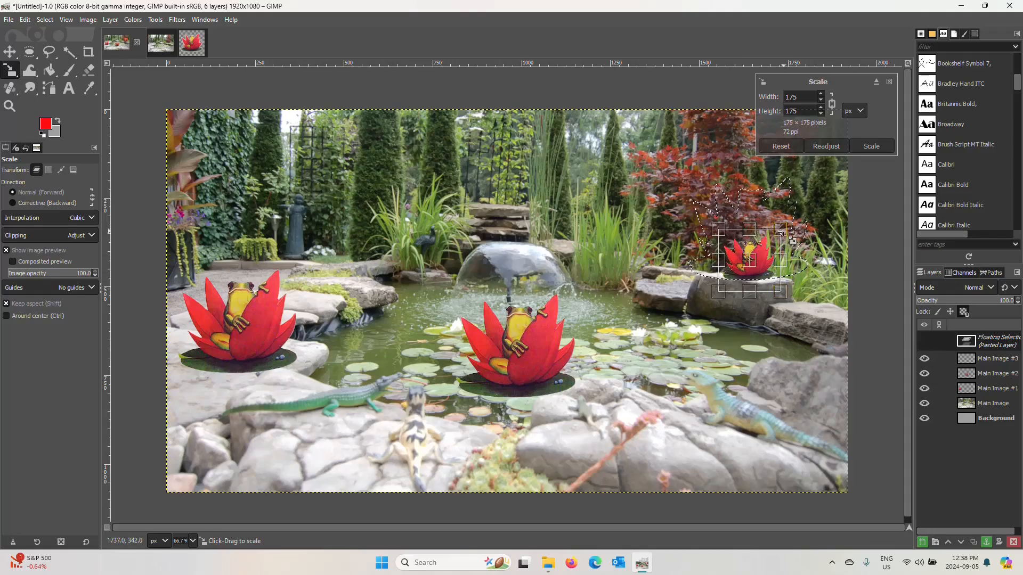
drag(780, 233, 779, 235)
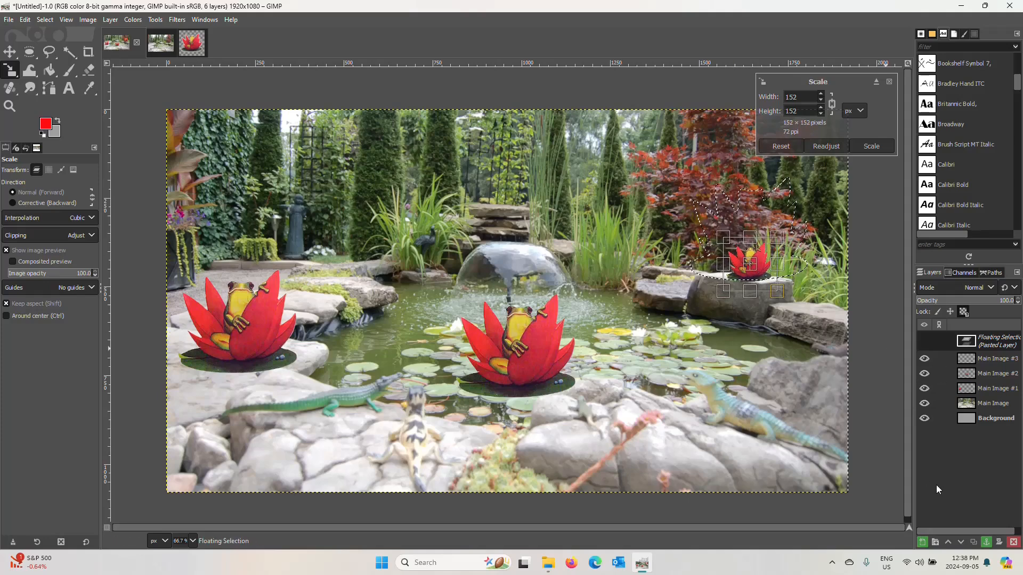
click(986, 542)
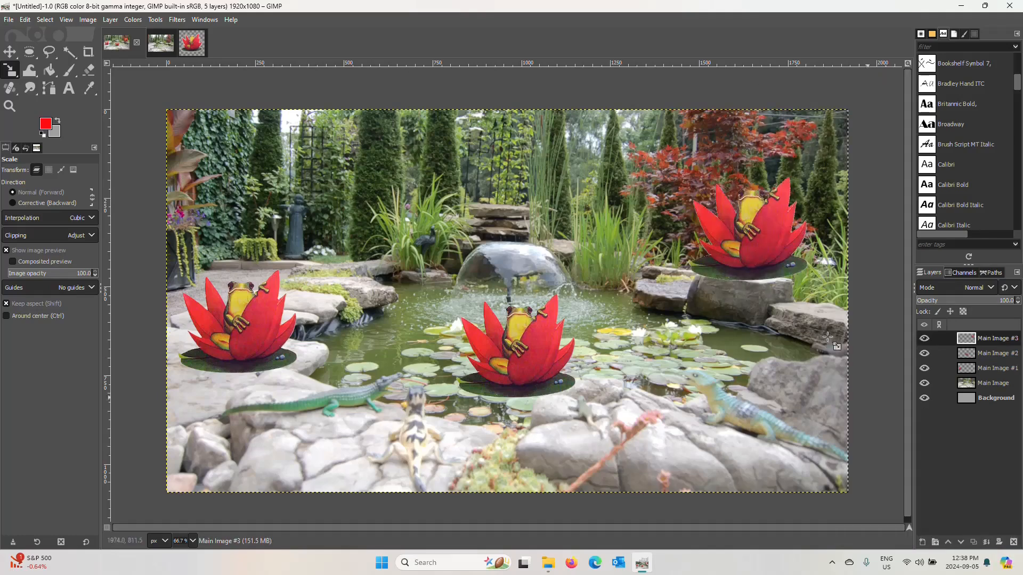
Step: Cancel scaling the whole Main Image #3 layer and undo the anchoring of the third frog cutout
click(808, 332)
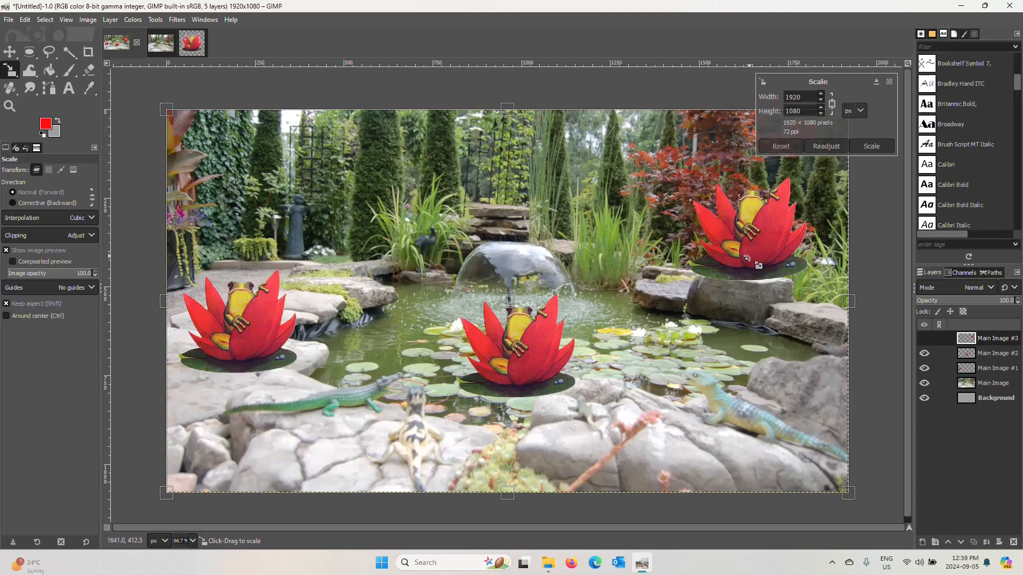
right_click(995, 340)
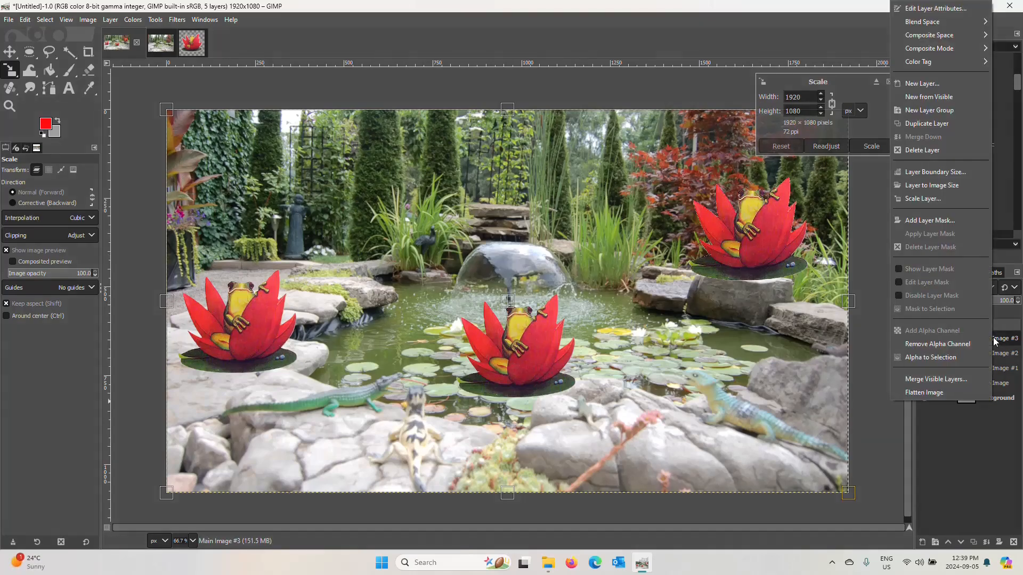
click(954, 483)
click(25, 21)
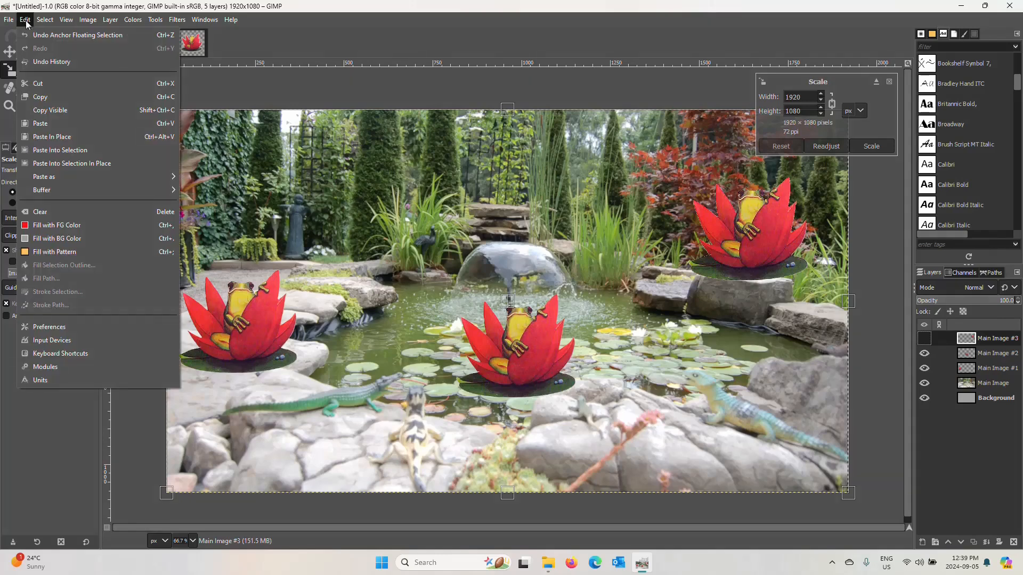
click(46, 34)
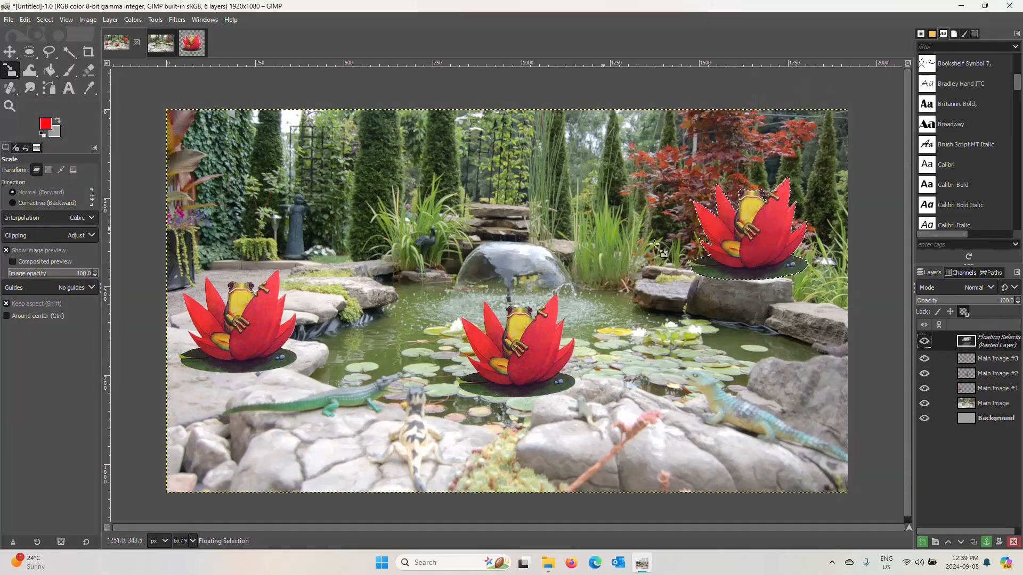
Step: Scale the floating frog cutout to about 136×136 pixels, place it on the flat right-hand rock and anchor it on Main Image #3
click(761, 236)
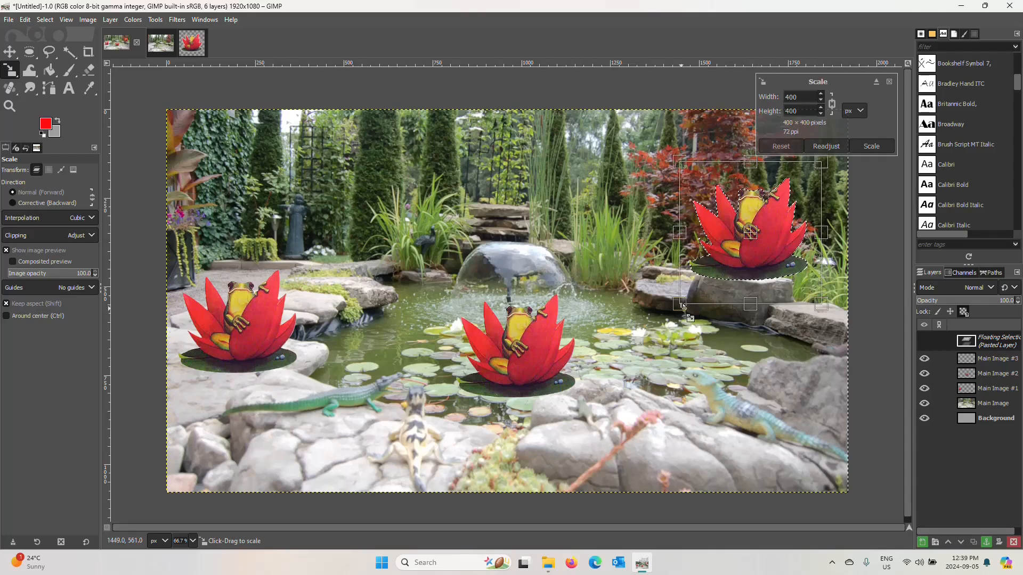
drag(682, 305, 761, 241)
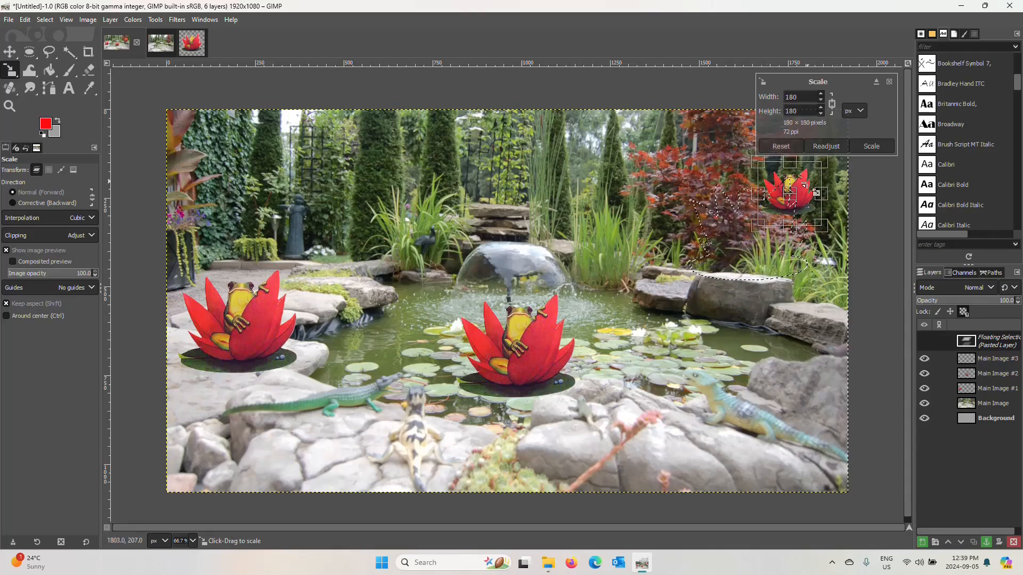
drag(795, 194, 759, 232)
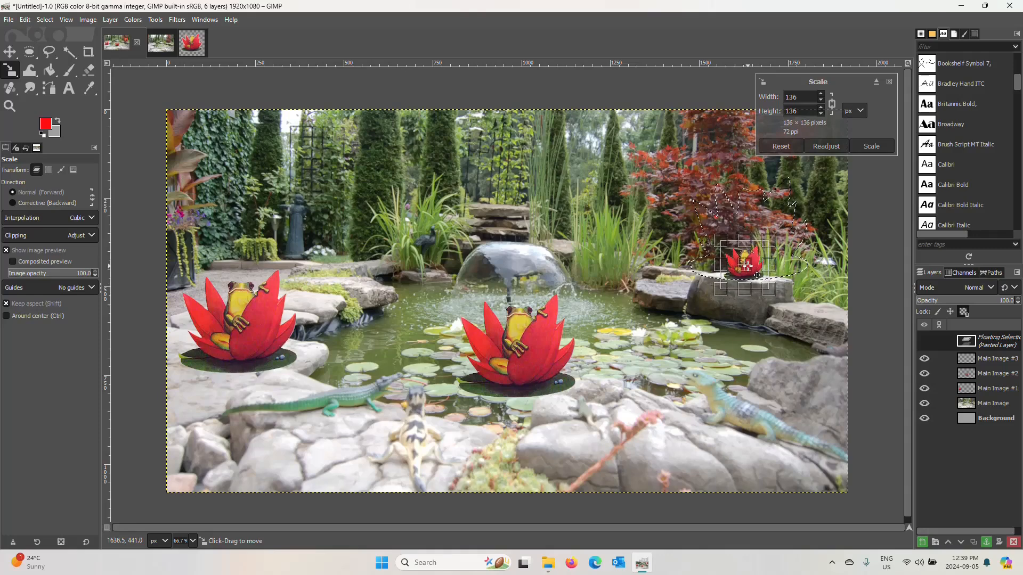
click(873, 147)
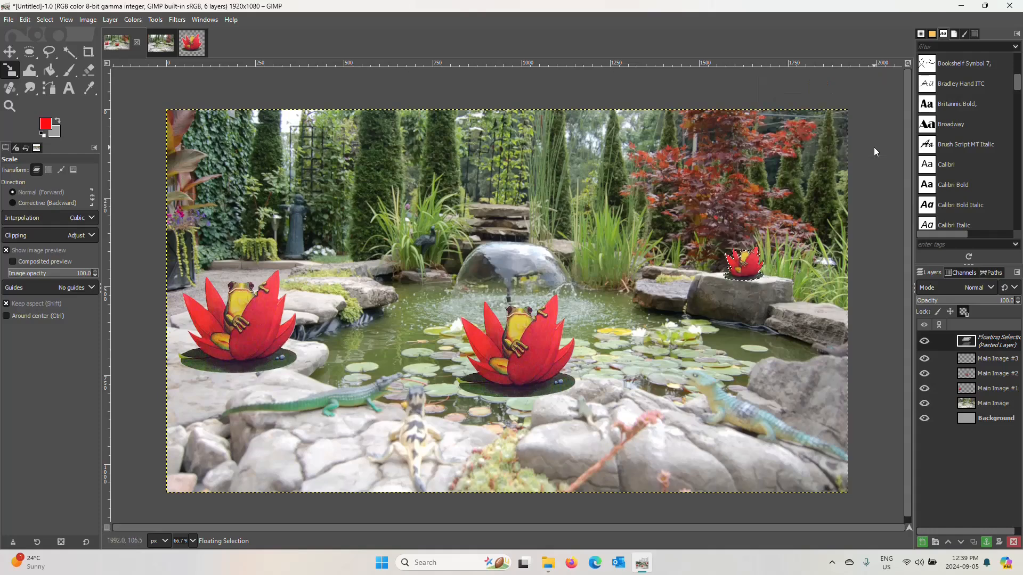
click(986, 542)
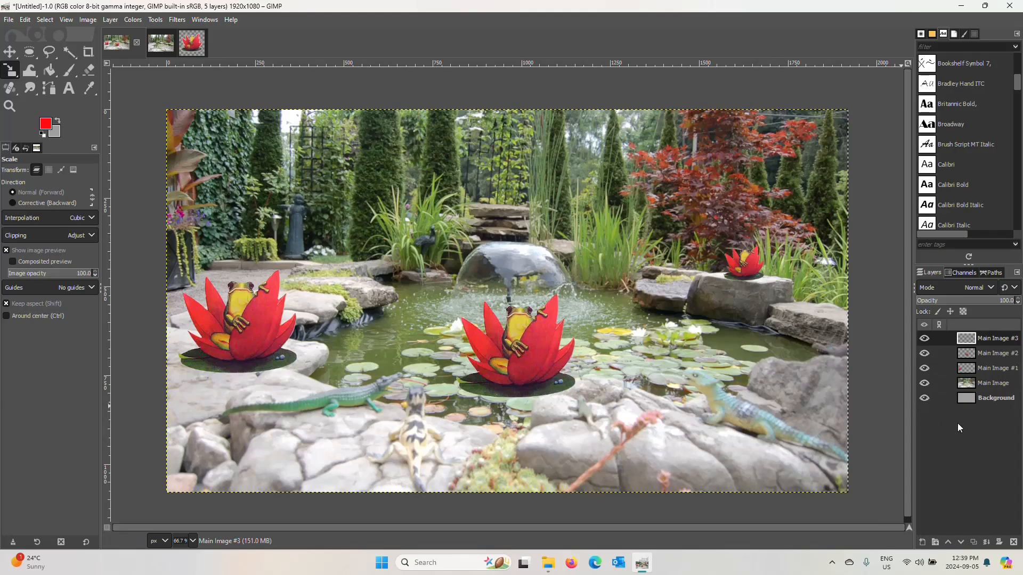
Step: Hide and show the frog layers and Main Image in turn to check what each layer holds, ending with all layers visible
click(923, 353)
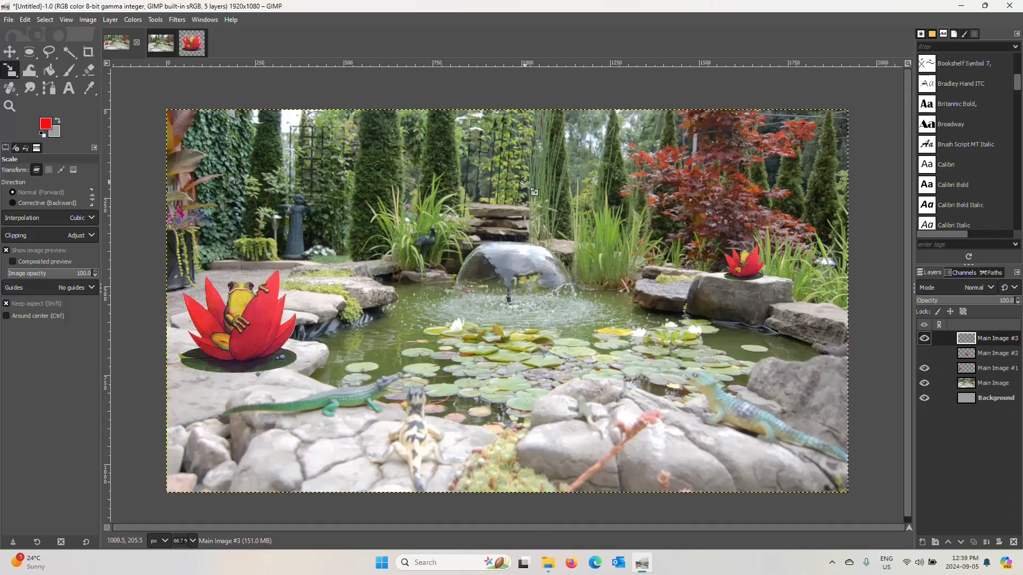
click(924, 353)
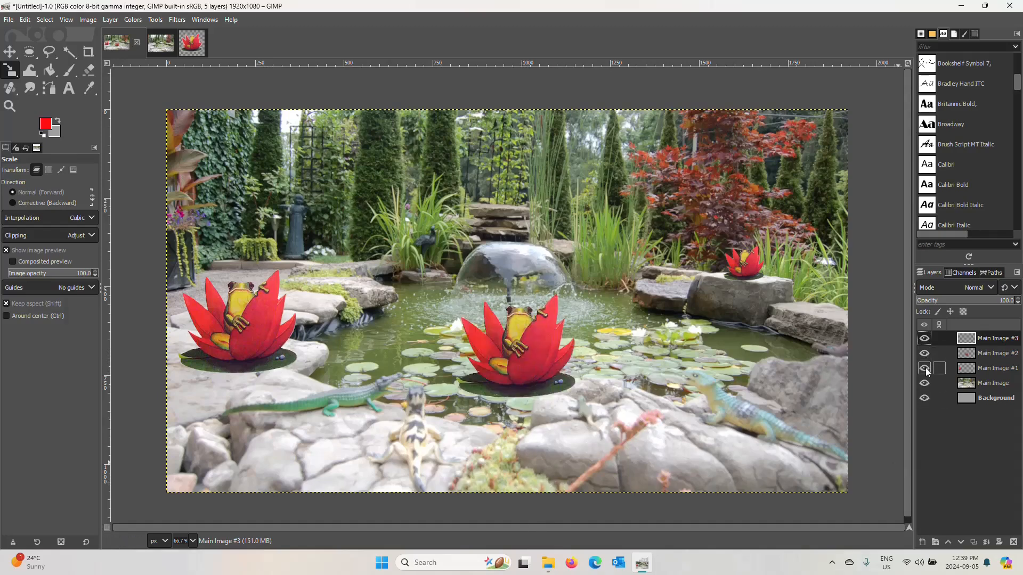
click(925, 368)
click(924, 384)
click(923, 383)
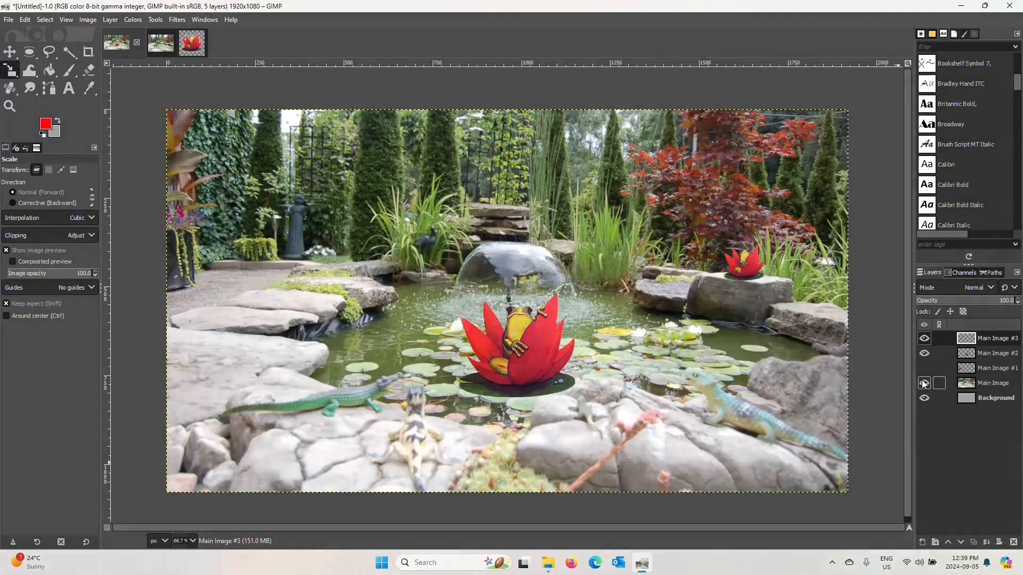
click(924, 338)
click(925, 354)
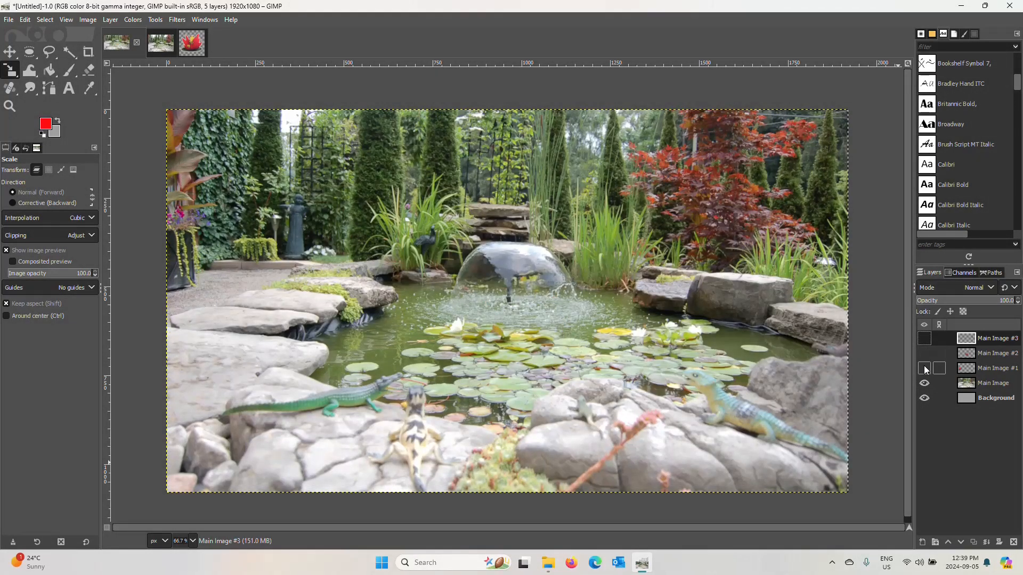
click(924, 354)
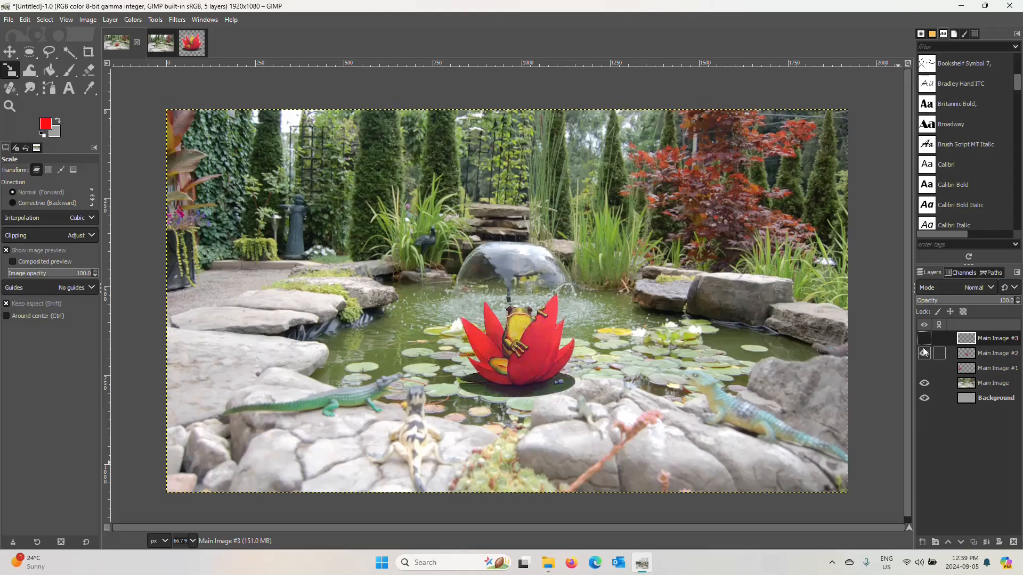
click(924, 341)
click(925, 370)
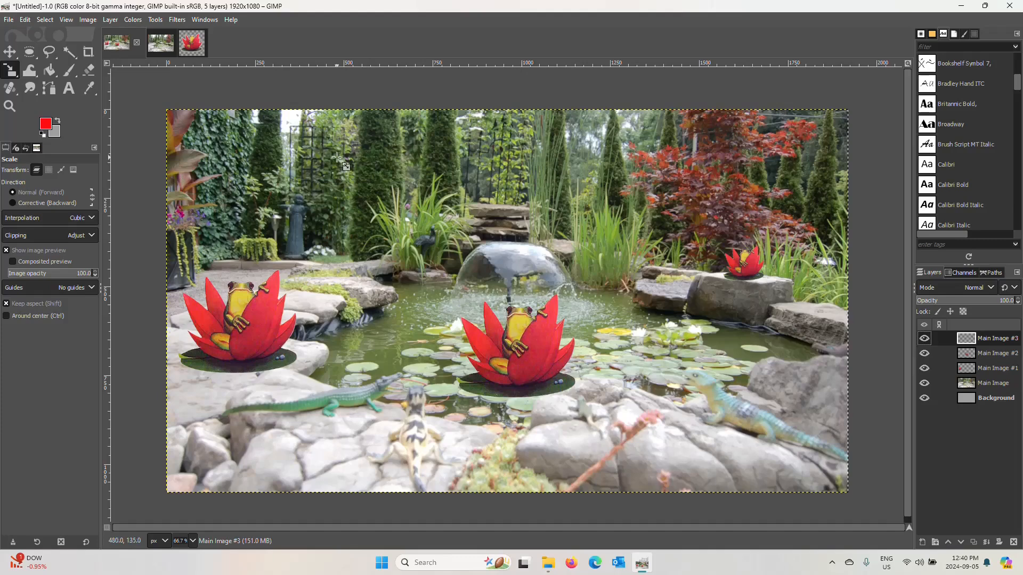
Step: Add a new transparent 1920×1080 layer above Main Image #3 and activate the Text tool
click(922, 543)
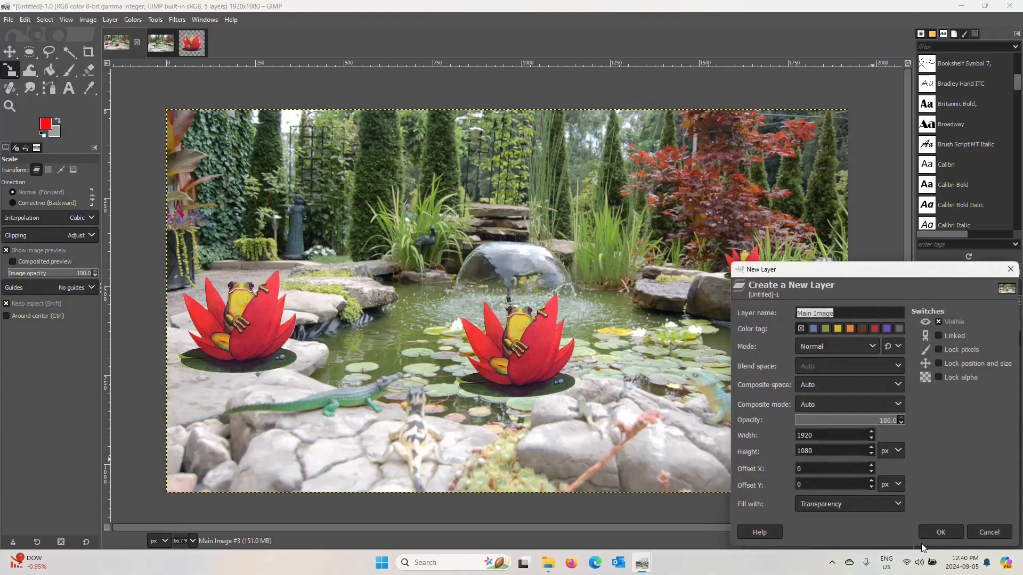
click(940, 532)
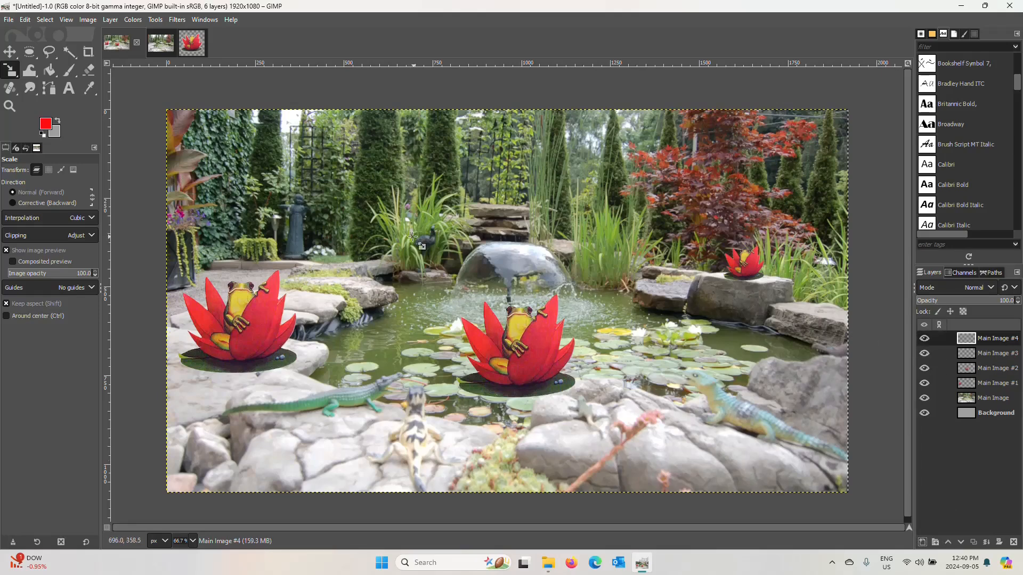
click(66, 93)
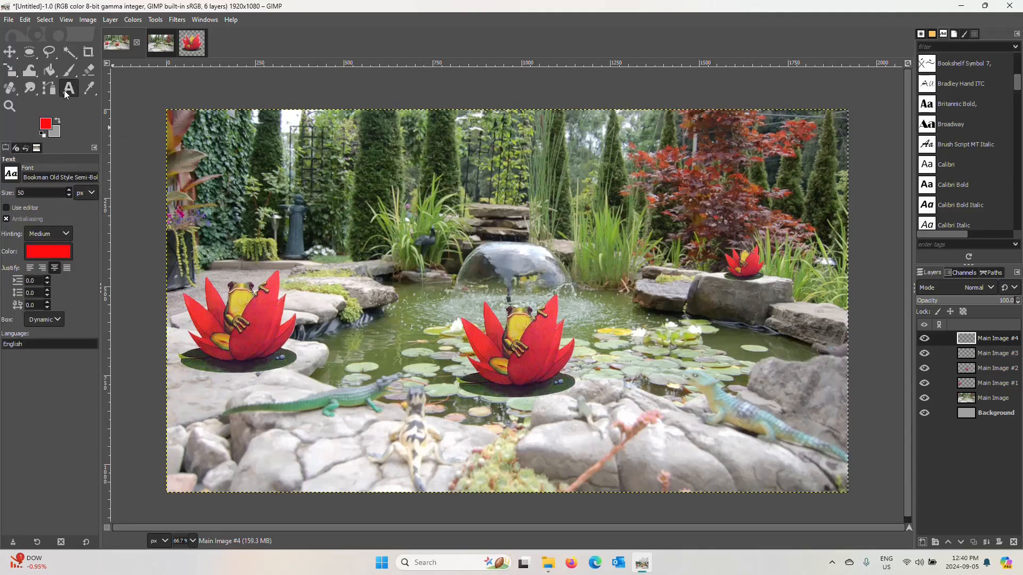
Step: Examine the fonts available for the Text tool without changing the chosen font
click(15, 179)
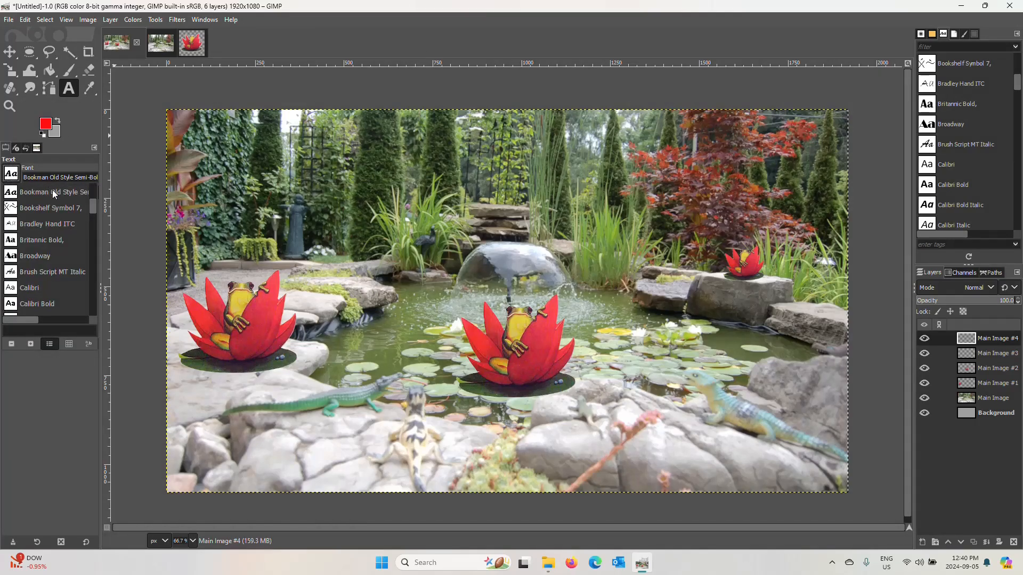
scroll(49, 209, up, 2)
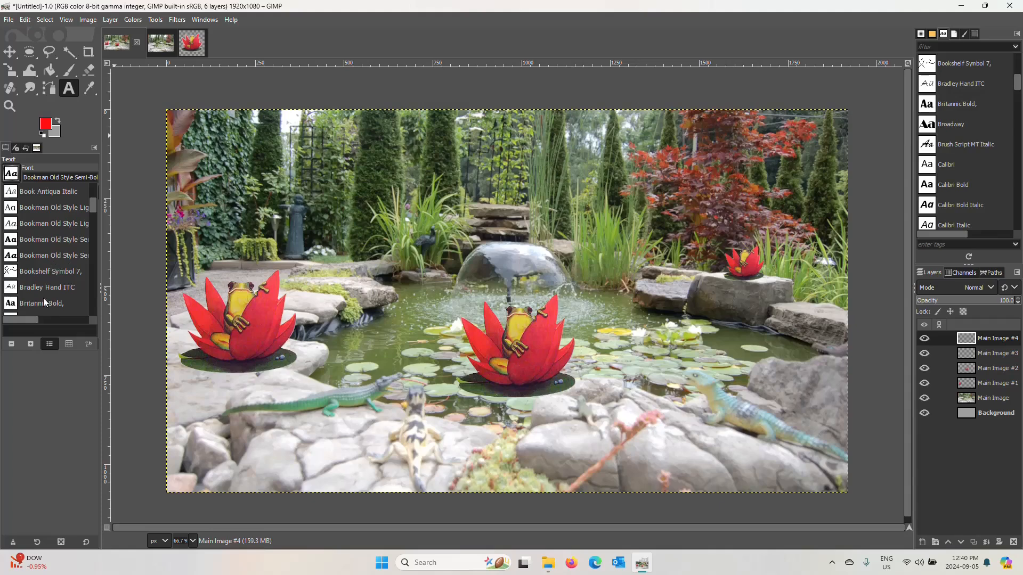
mouse_move(30, 316)
mouse_down()
mouse_move(60, 319)
mouse_move(46, 320)
mouse_up()
click(34, 182)
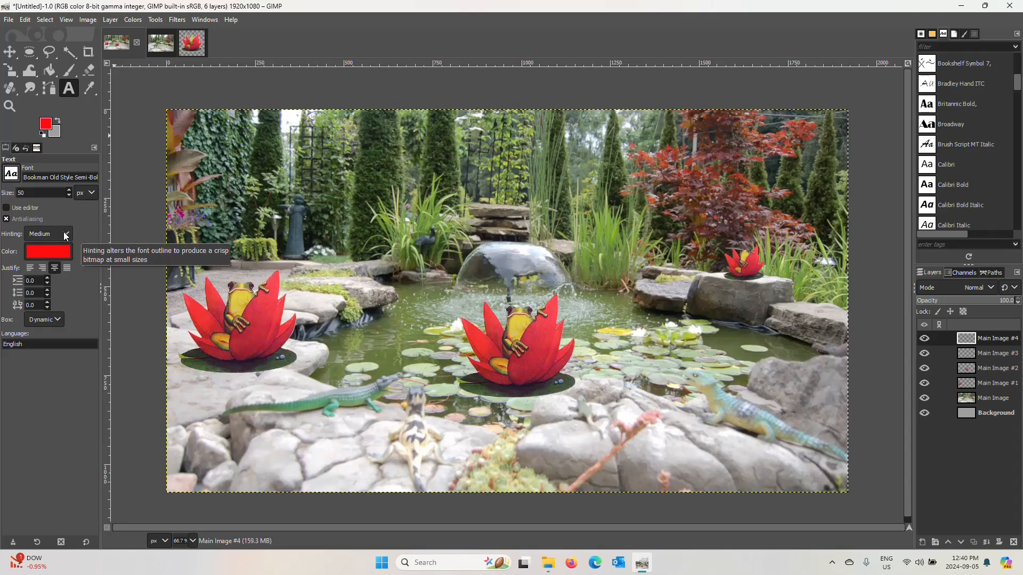
Step: Enable the text editor and add the centred two-line title "GREATER TORONTO WATERGARDEN / AND HORTICULTURAL SOCIETY" near the upper part of the image
click(10, 210)
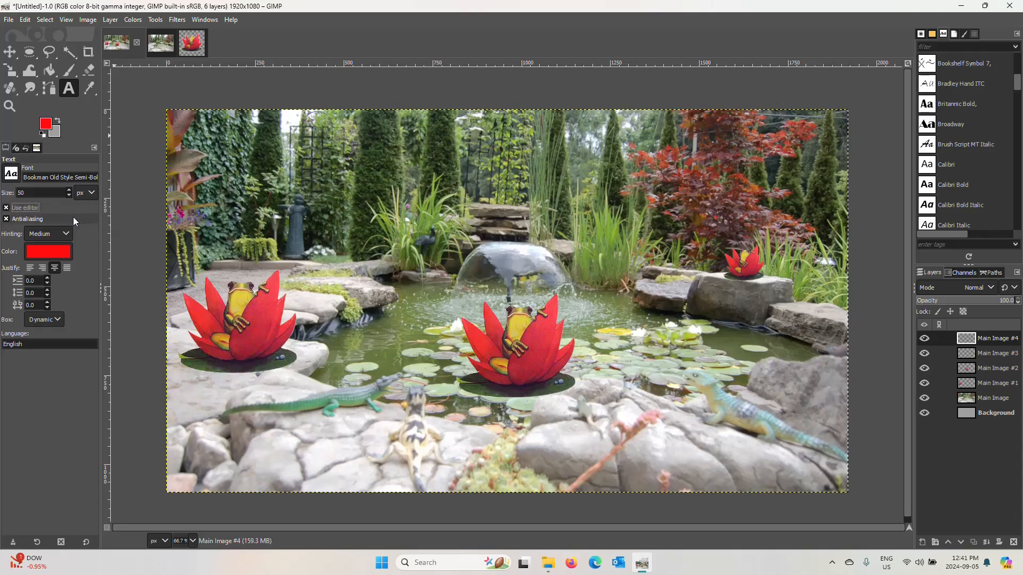
click(293, 178)
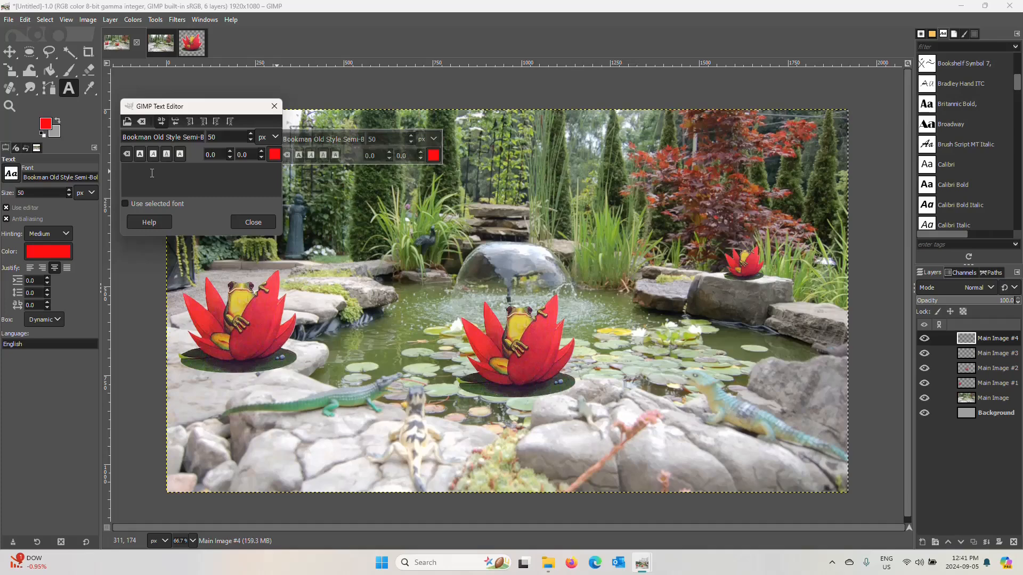
text(GREATER TOR)
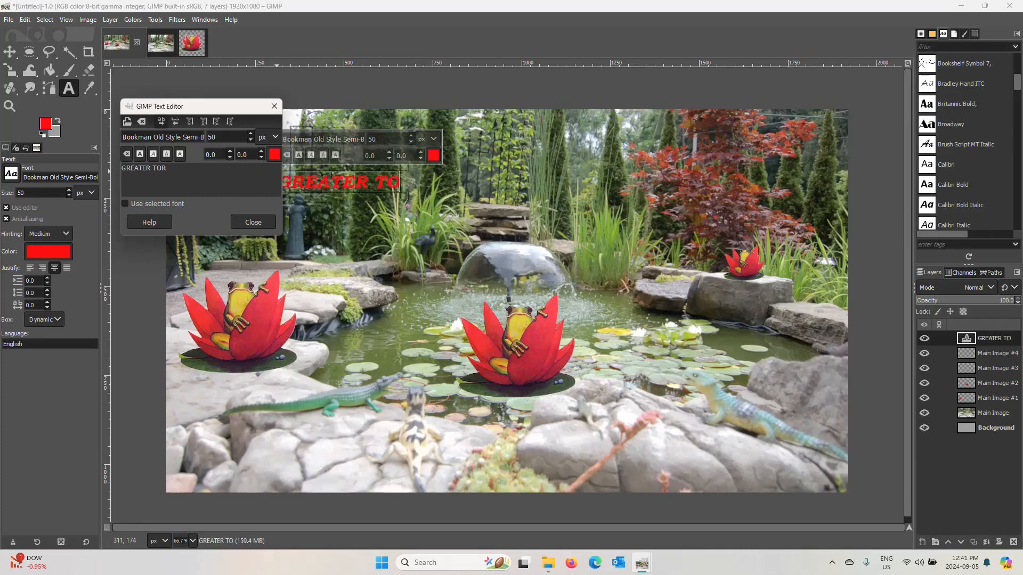
text(ONTO)
text( W)
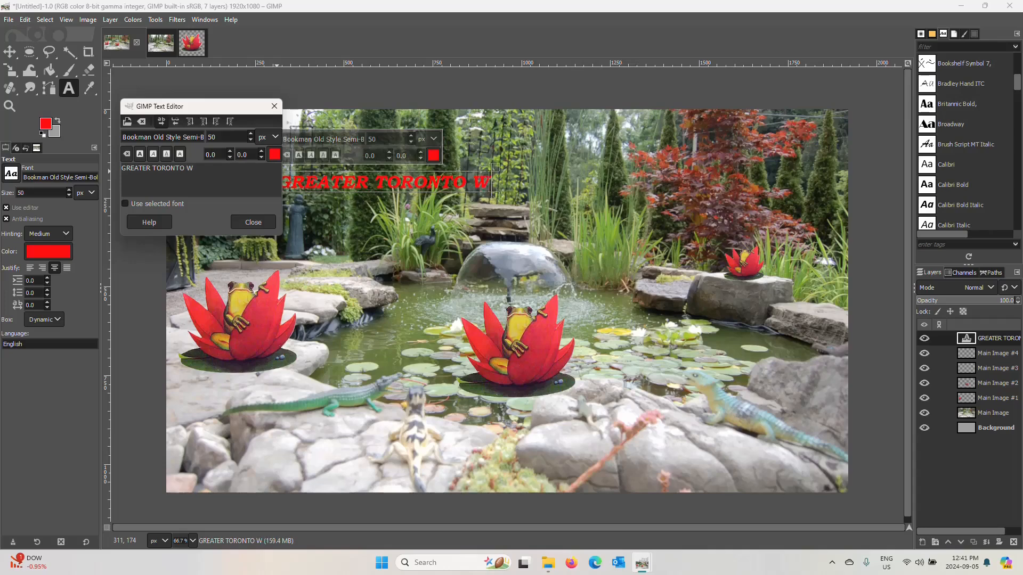
text(ATERGARDEN)
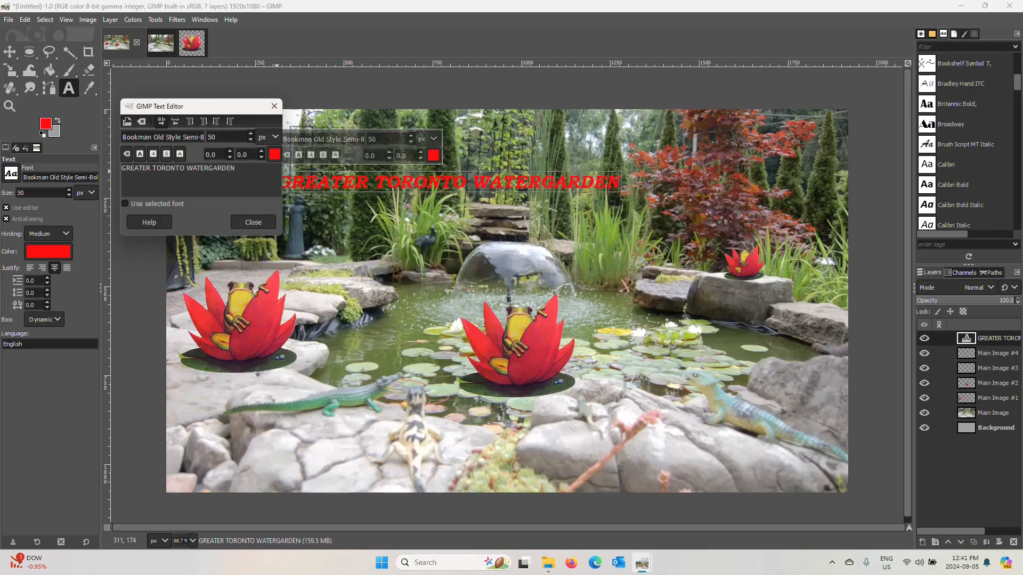
key(Return)
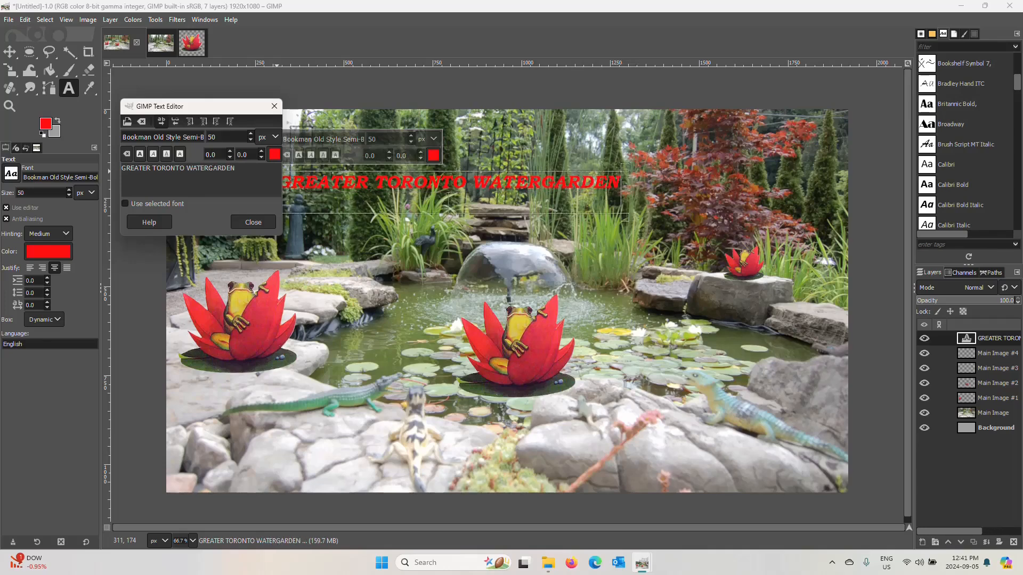
text(AND HORT)
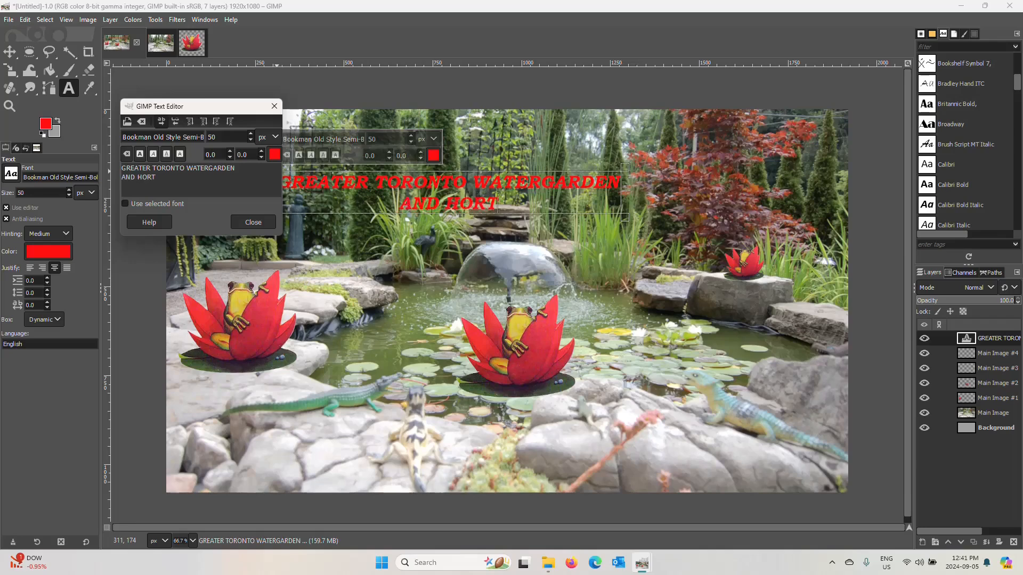
text(ICULTU)
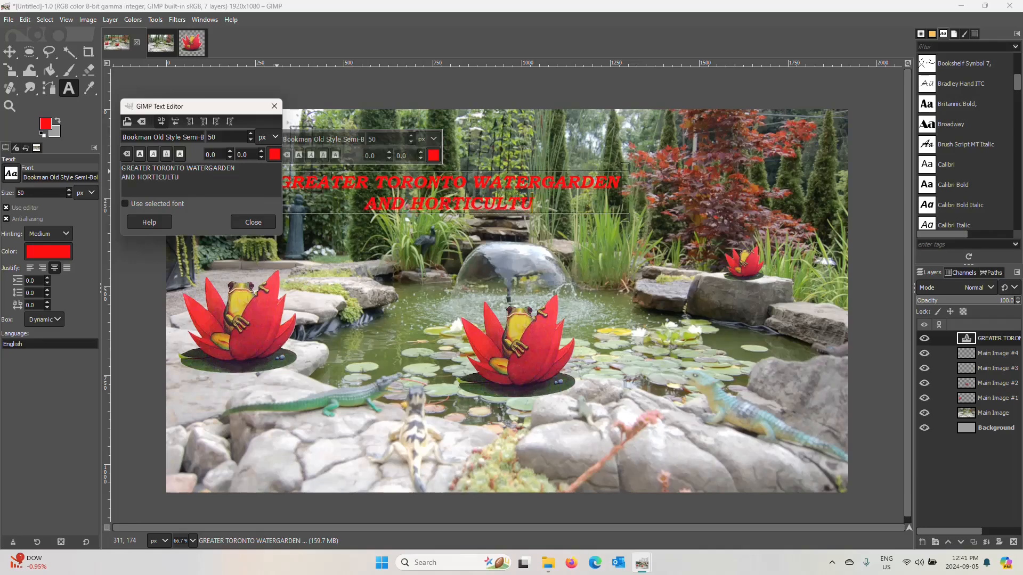
text(RAL SOC)
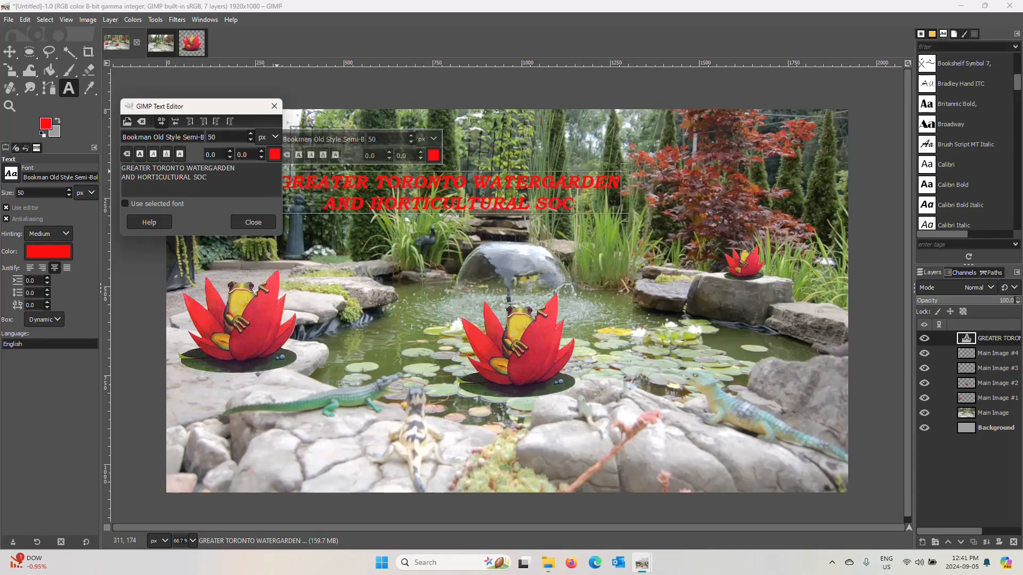
text(IETY)
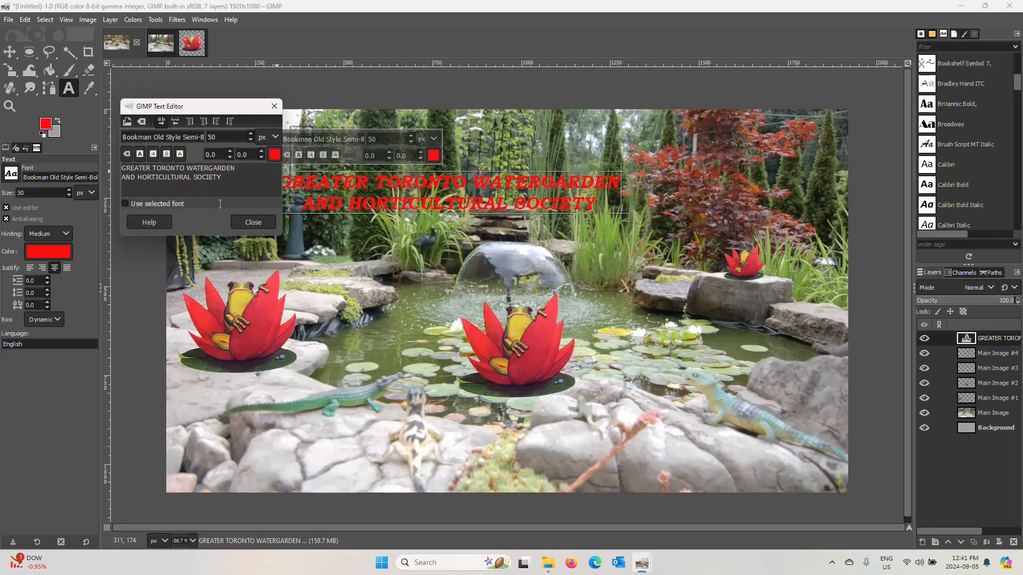
click(260, 221)
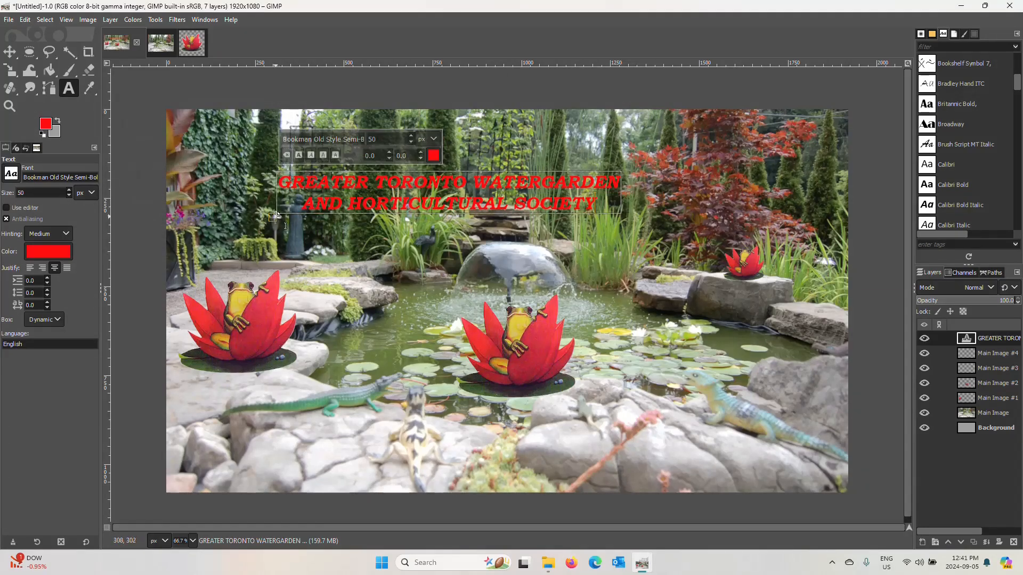
Step: Enlarge the title's text box so it spans nearly the full image width with a small margin on each side
drag(277, 215, 170, 238)
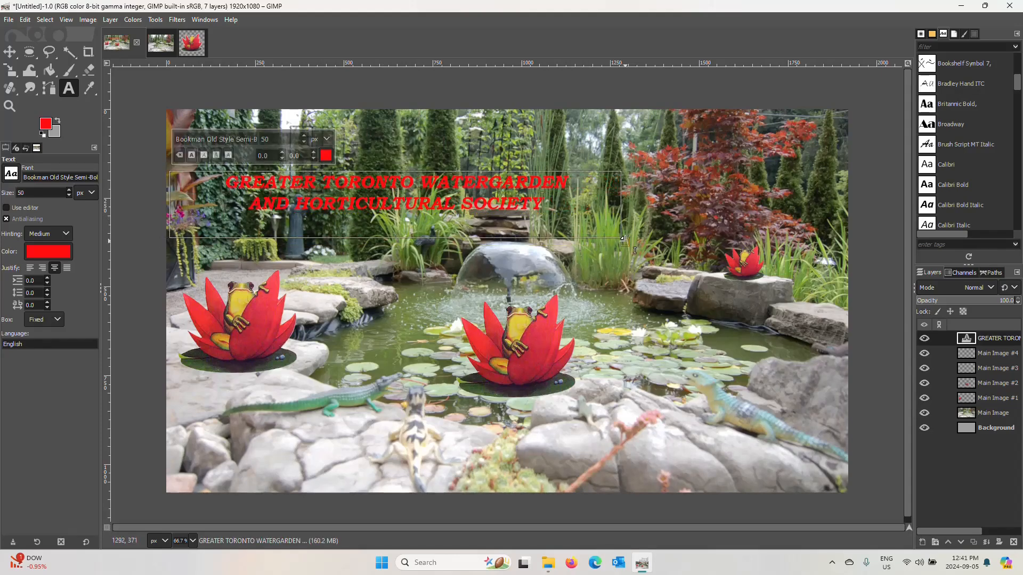
drag(634, 250, 848, 263)
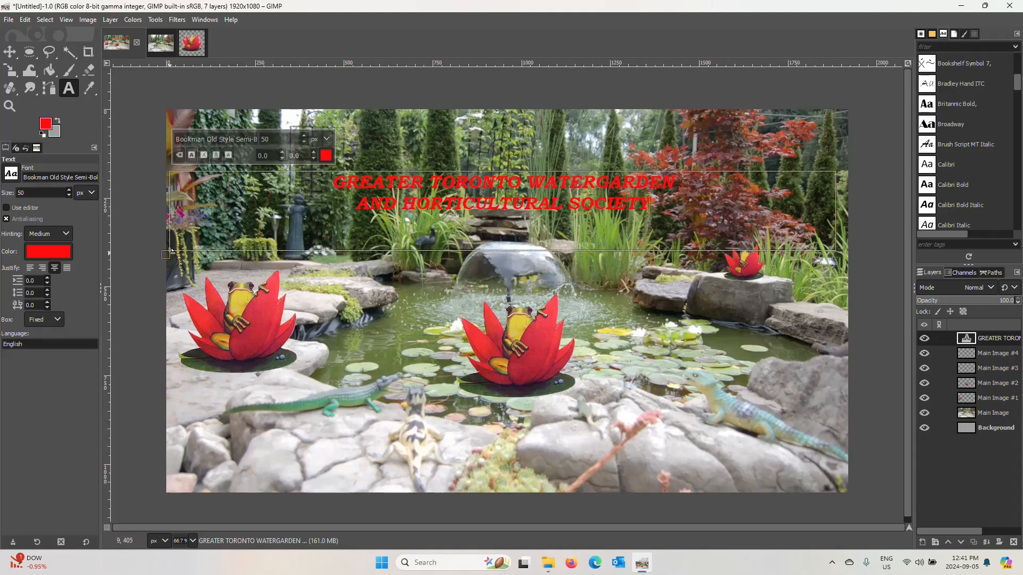
drag(171, 250, 181, 248)
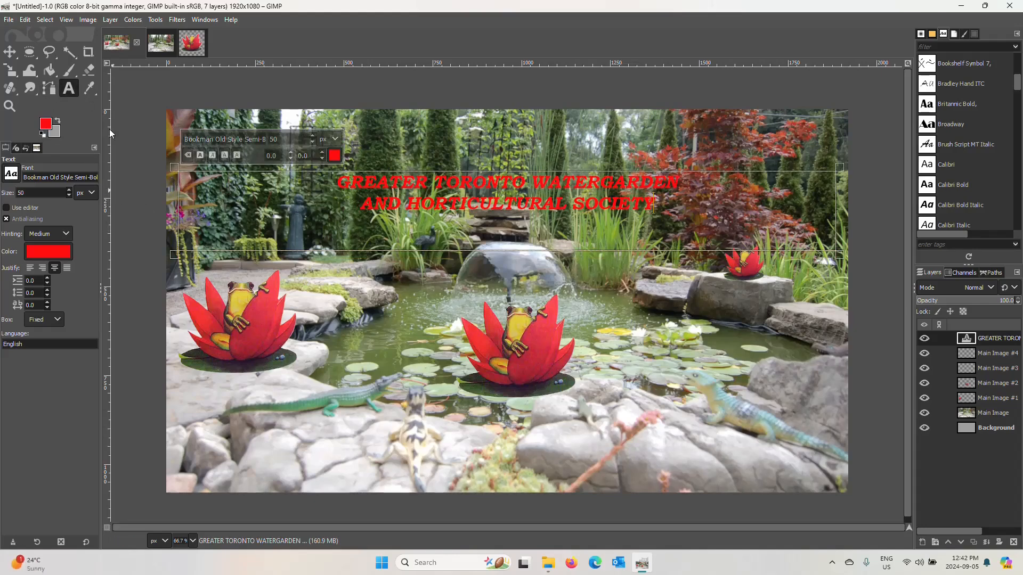
Step: Select both lines of the title and set their text size to 92 px
click(261, 206)
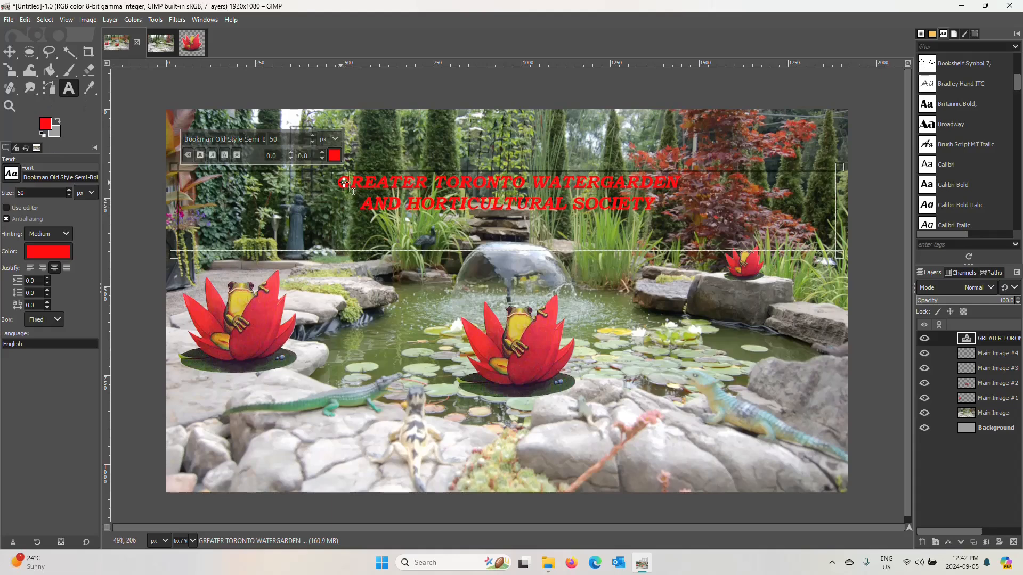
drag(336, 183, 667, 212)
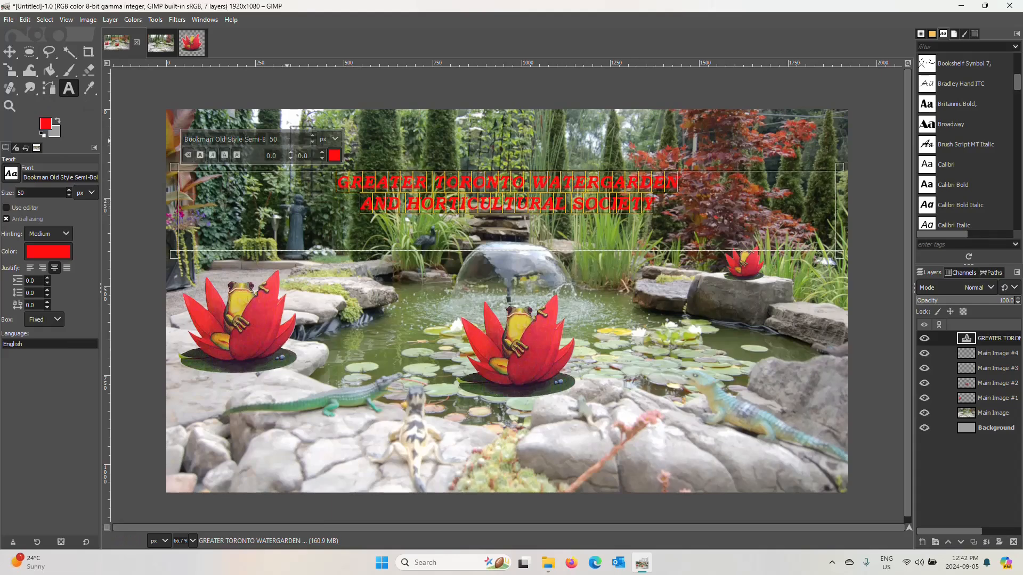
click(313, 136)
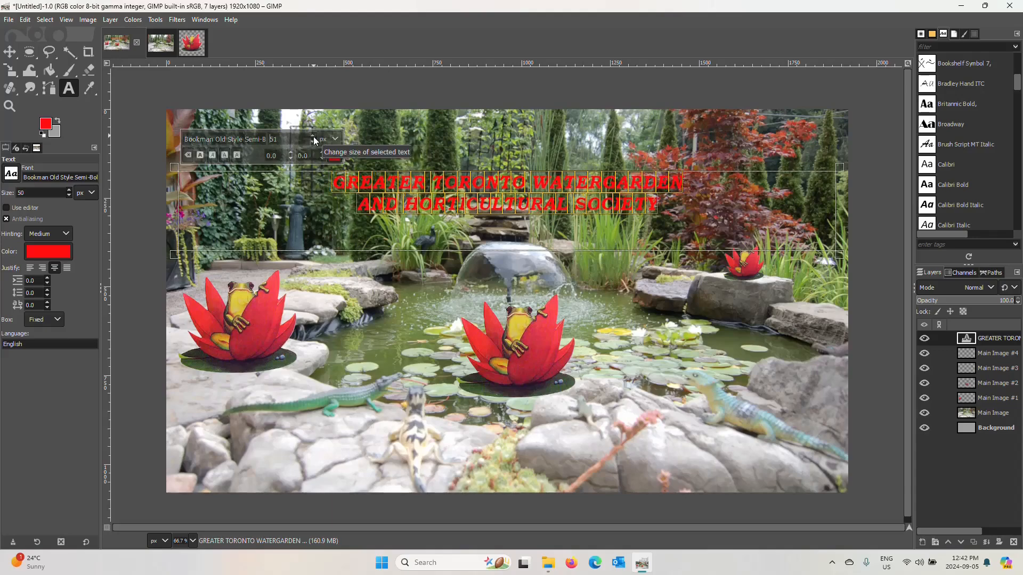
drag(313, 137, 314, 137)
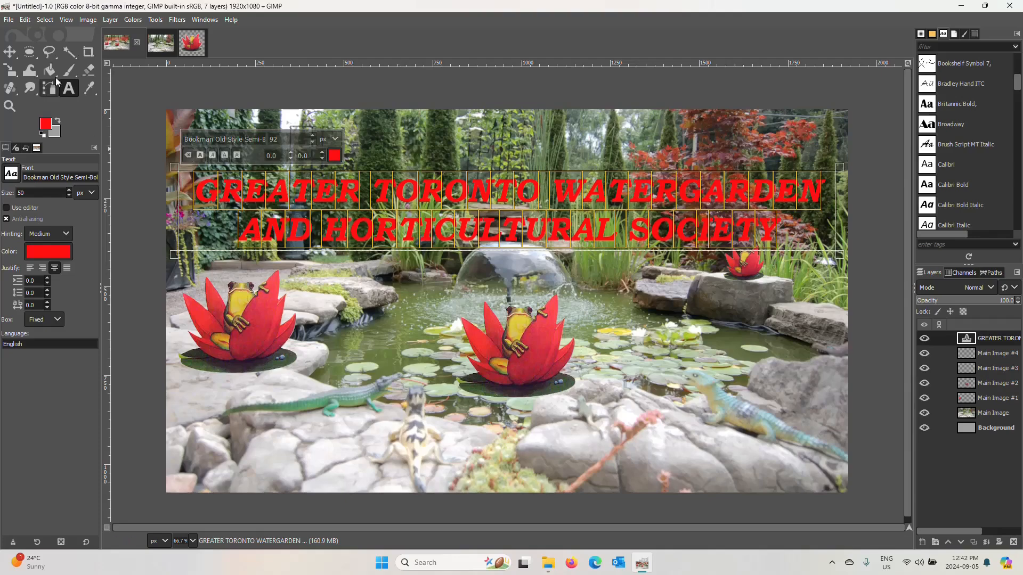
Step: Try to shift the title layer slightly upward with the Move tool
click(10, 52)
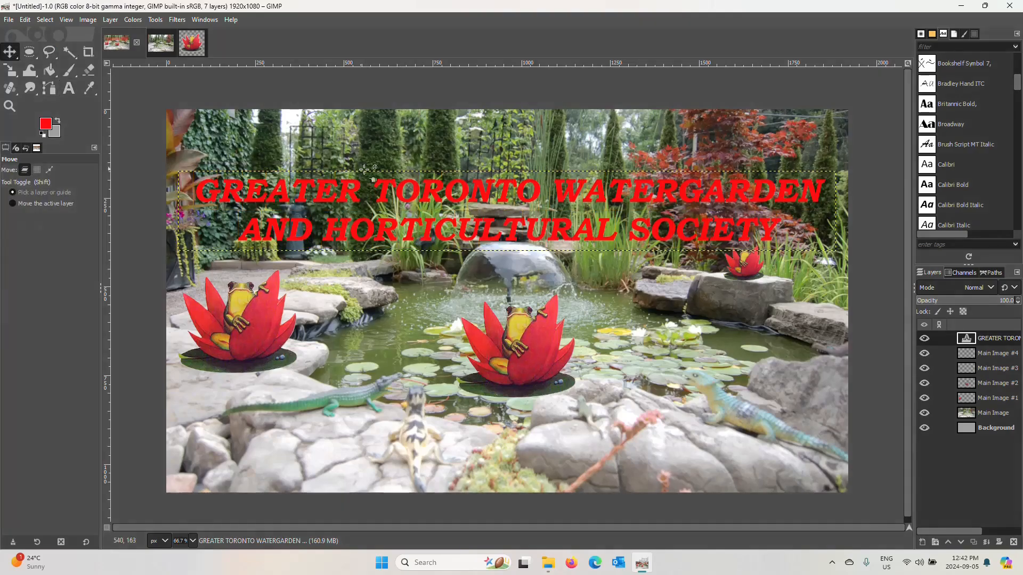
mouse_move(514, 206)
mouse_down()
mouse_move(514, 191)
mouse_move(514, 200)
mouse_up()
click(514, 201)
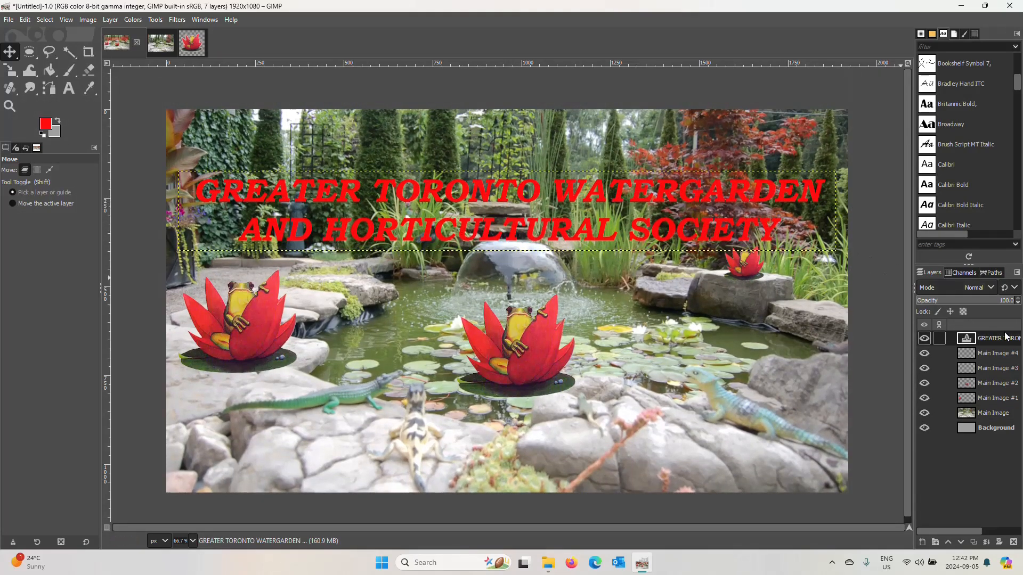
Step: Raise the top edge of the title's text box close to the image's upper edge, shorten its bottom edge, and leave text editing
click(68, 92)
click(298, 203)
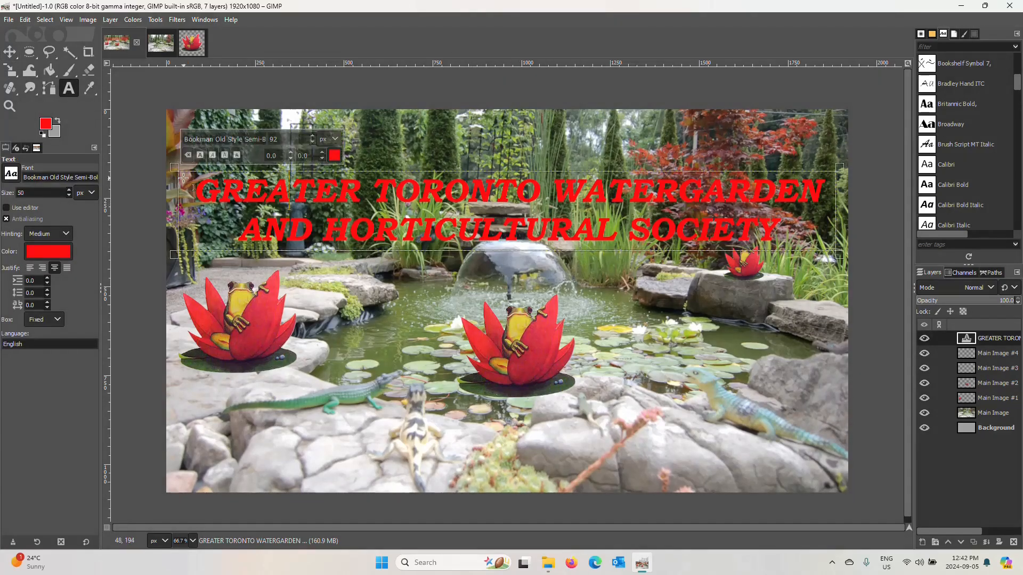
drag(506, 171, 502, 132)
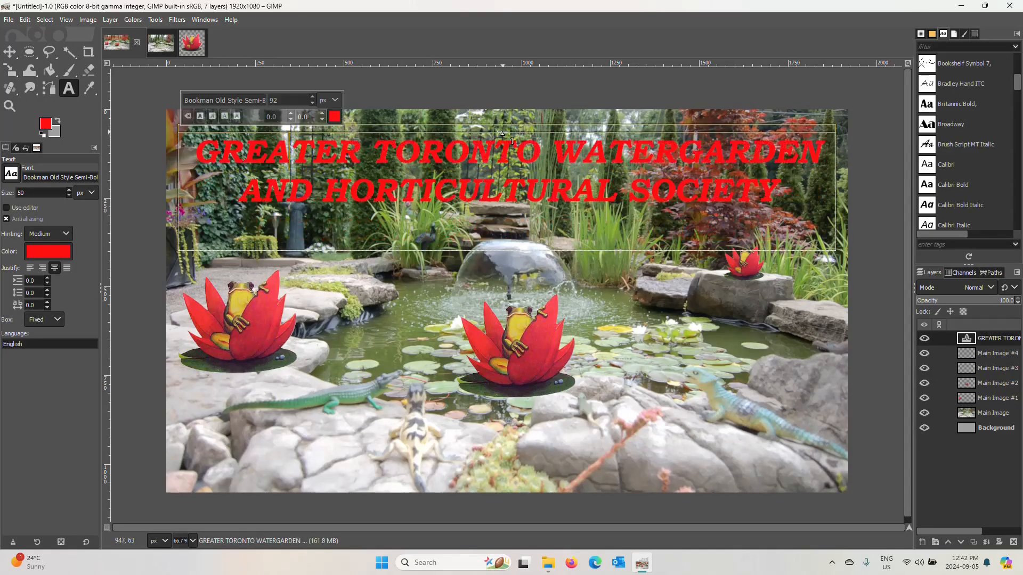
drag(491, 250, 493, 230)
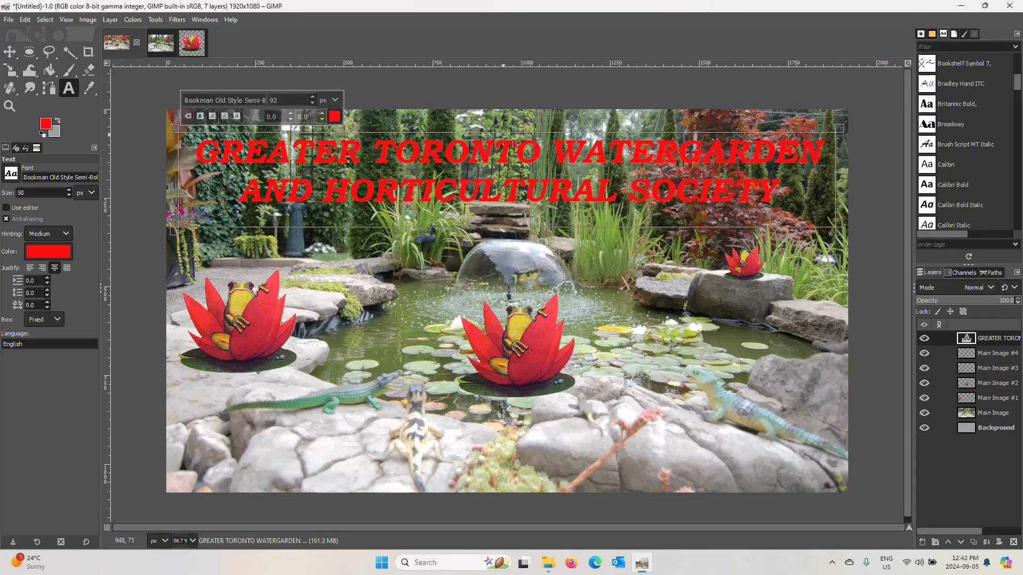
drag(503, 134, 501, 124)
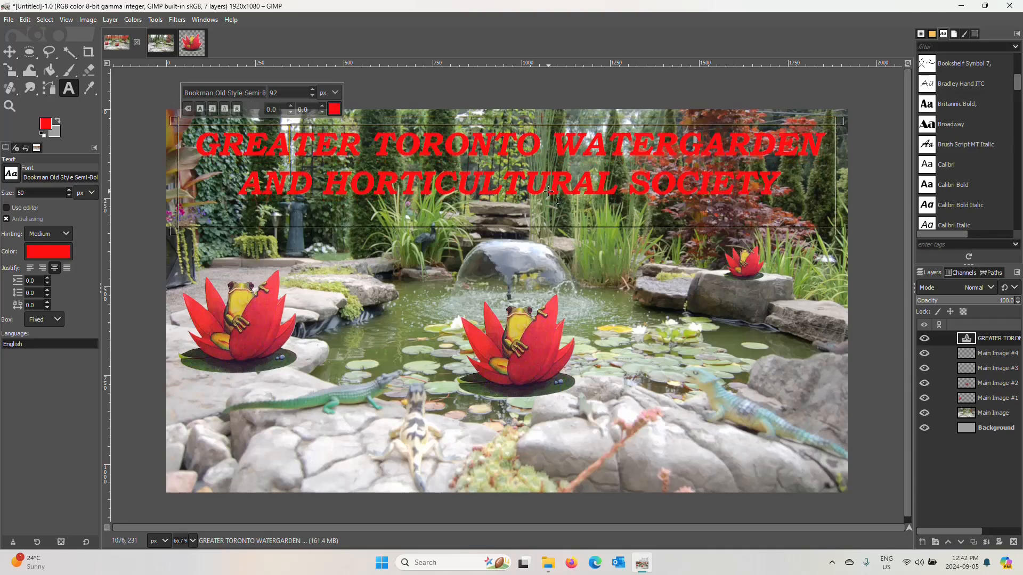
click(858, 267)
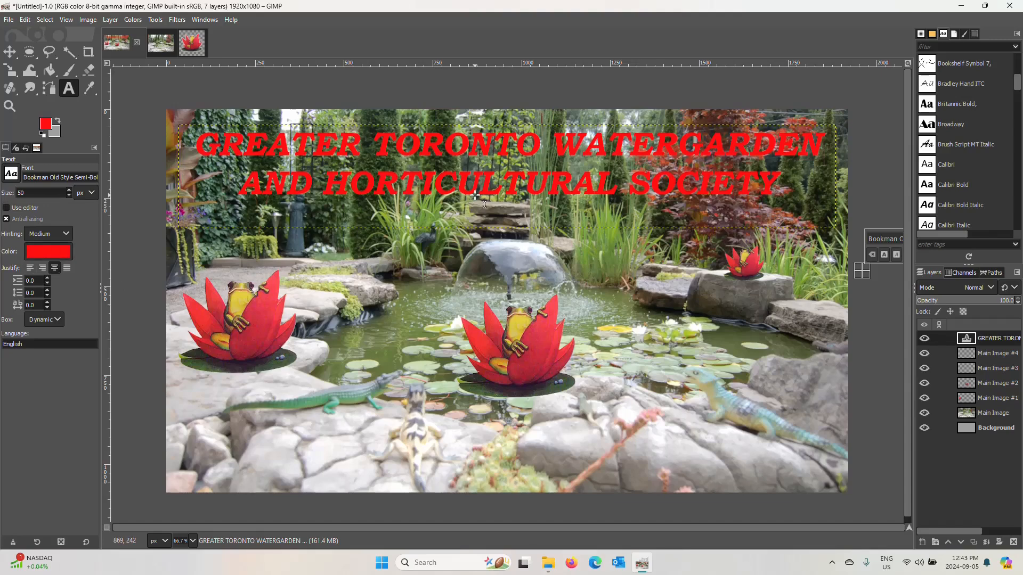
Step: Duplicate the title text layer, hide the upper copy and make the visible lower copy the active layer
right_click(986, 337)
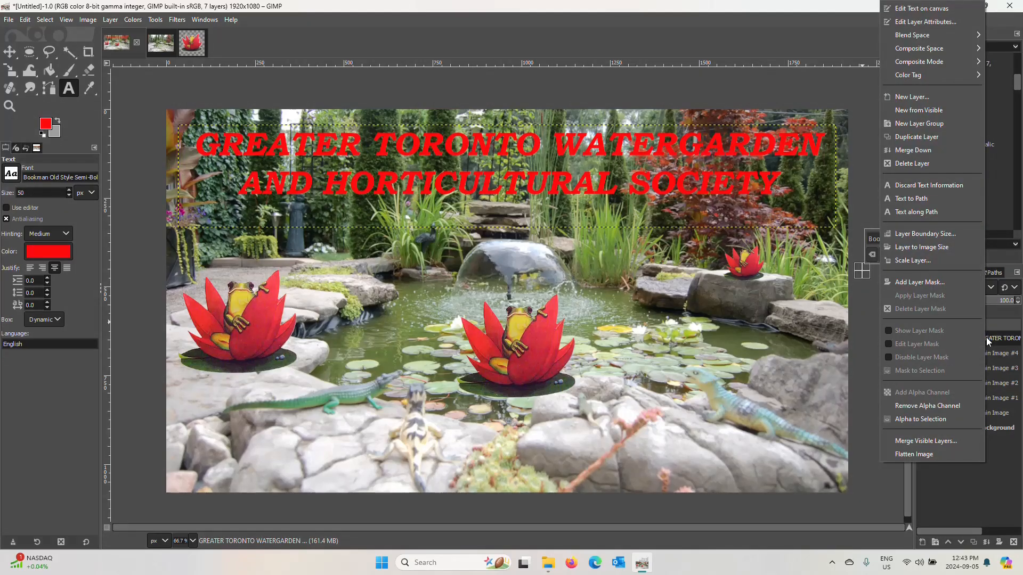
click(925, 138)
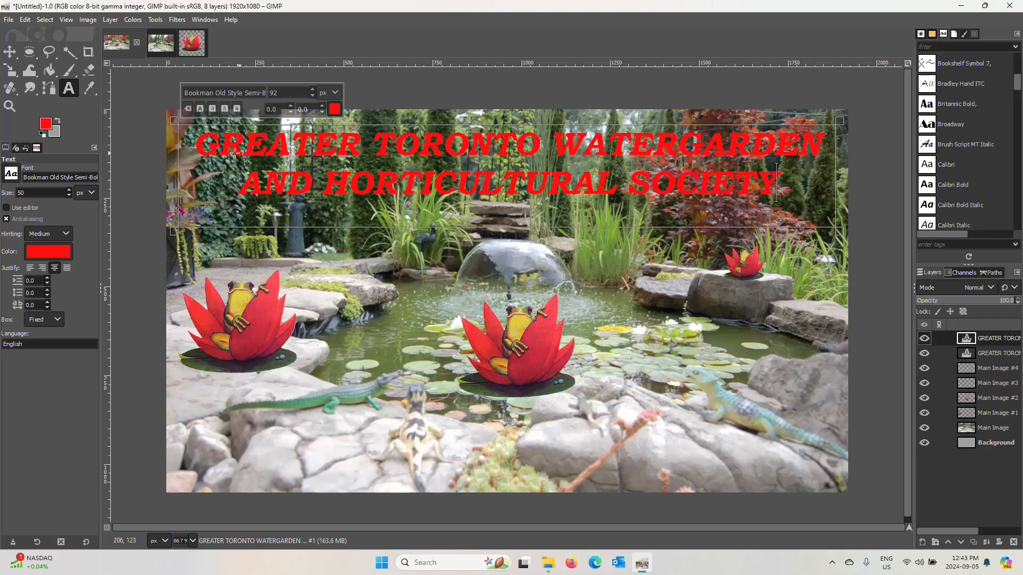
click(197, 145)
click(1006, 355)
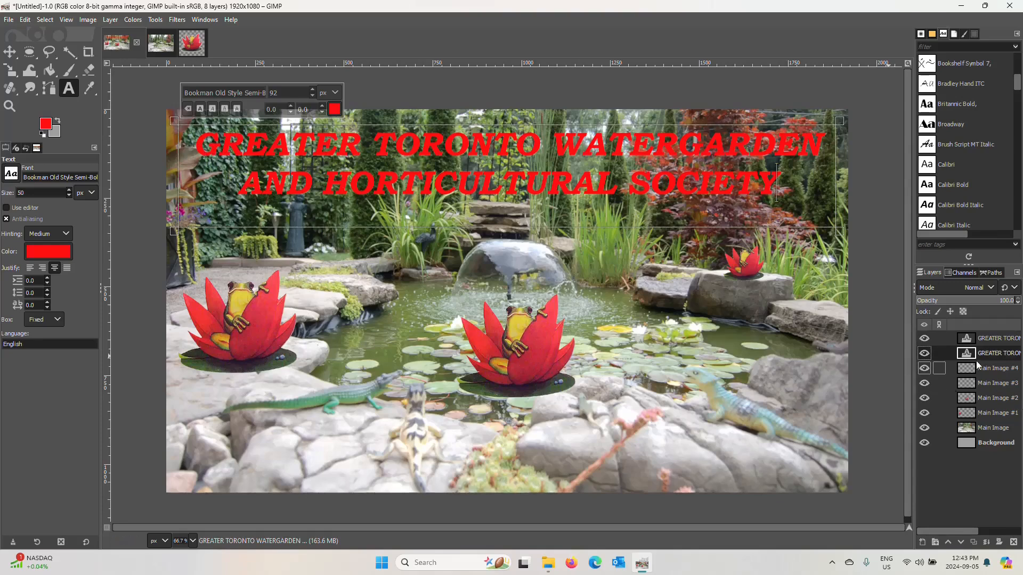
click(925, 341)
click(920, 355)
click(923, 357)
Step: Recolor all the text on the lower title layer to yellow, f9ee07
click(207, 148)
drag(208, 148, 776, 194)
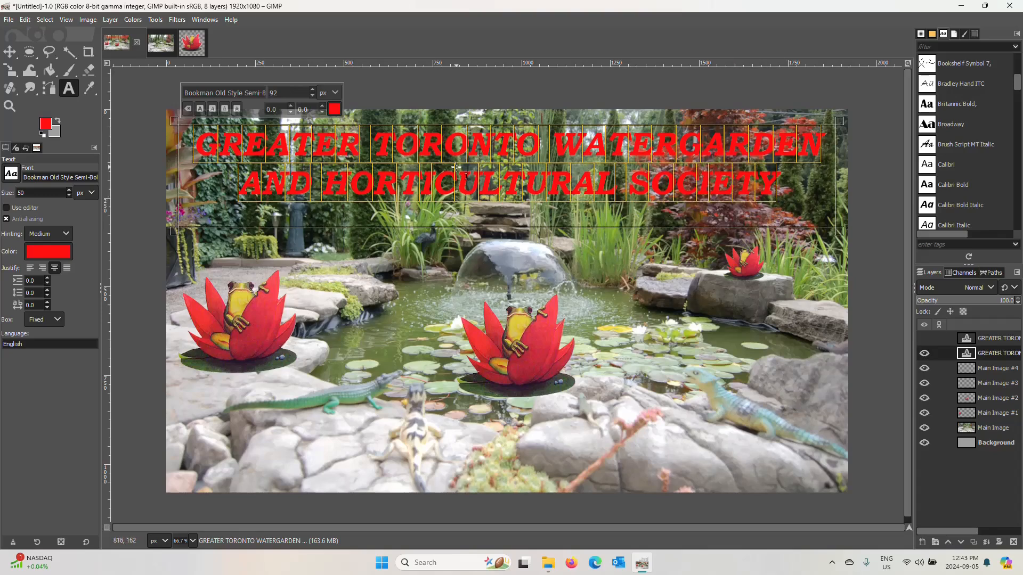
click(335, 110)
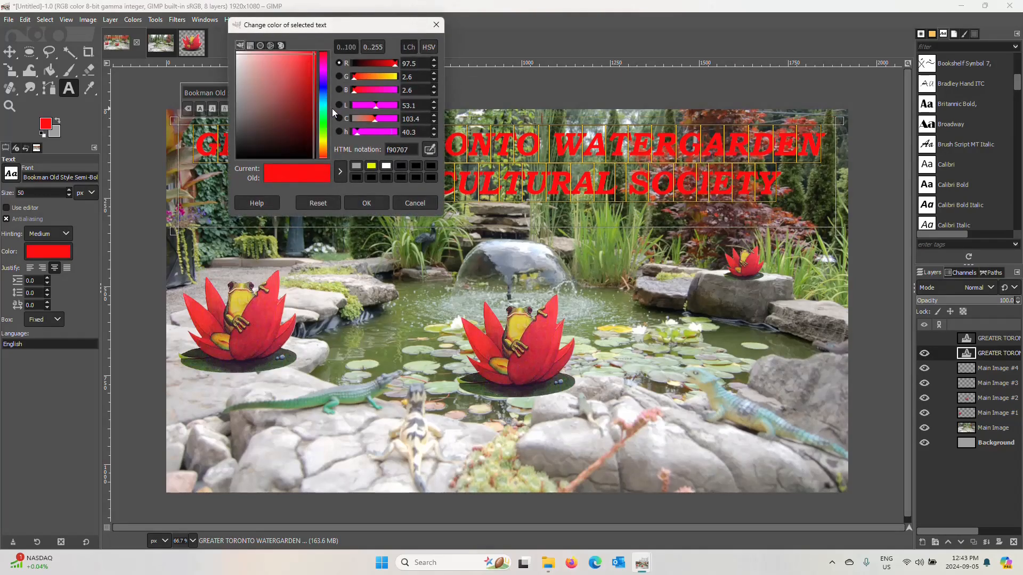
click(324, 141)
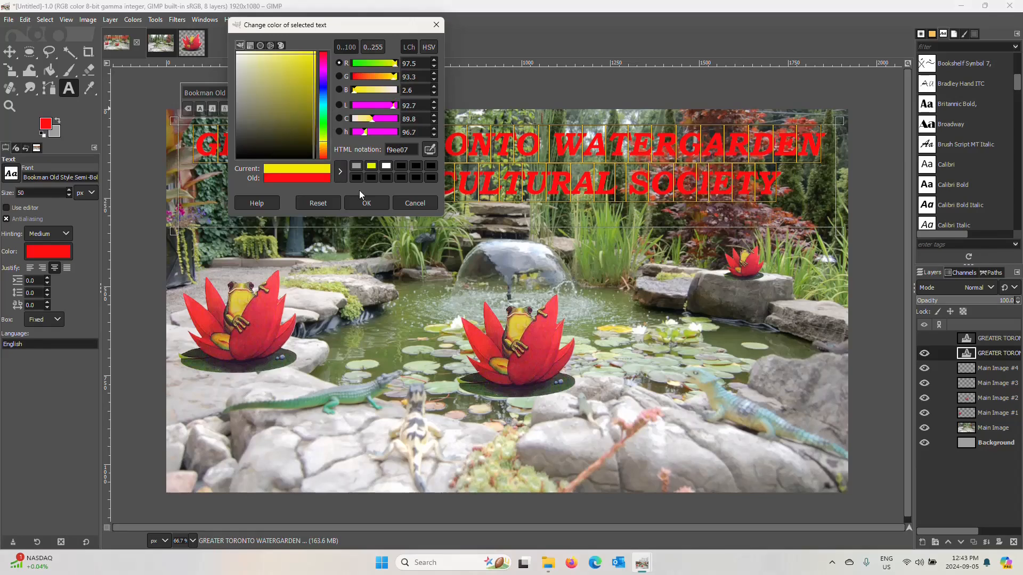
click(366, 203)
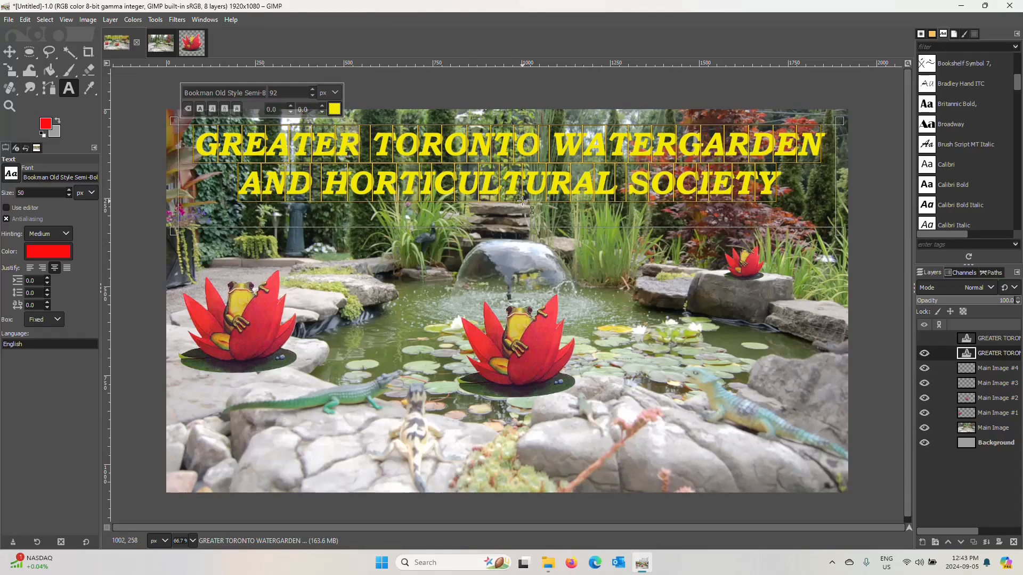
key(Right)
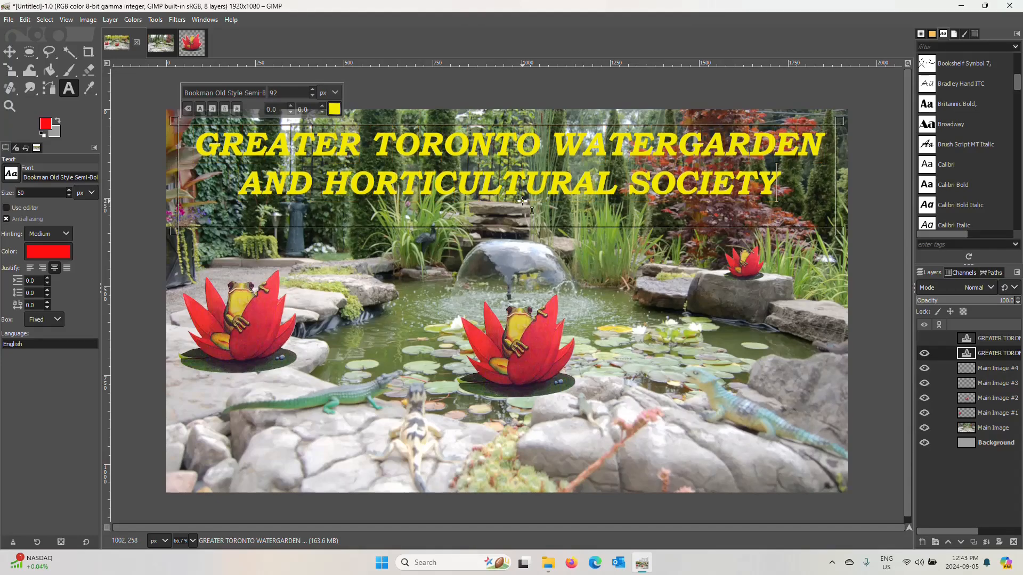
Step: Show the upper red title and offset the yellow copy behind it by lowering its text box edges slightly and extending the right edge
click(924, 338)
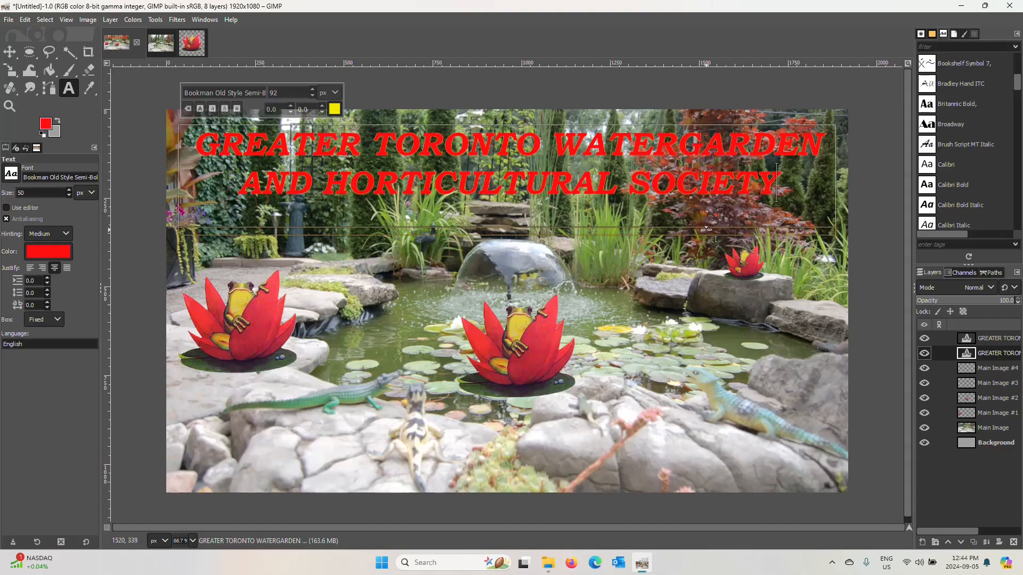
drag(706, 231, 706, 232)
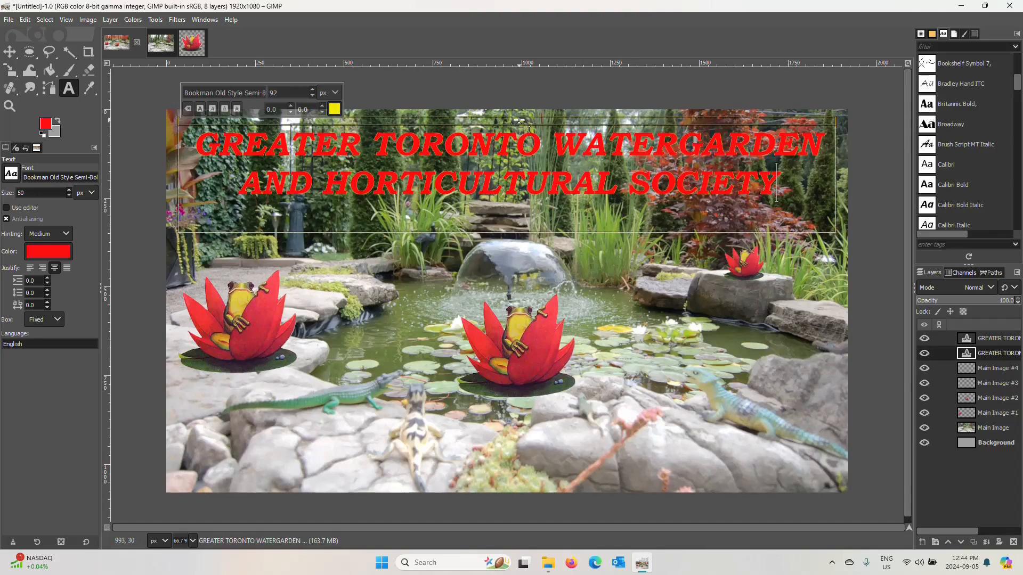
drag(520, 119, 521, 123)
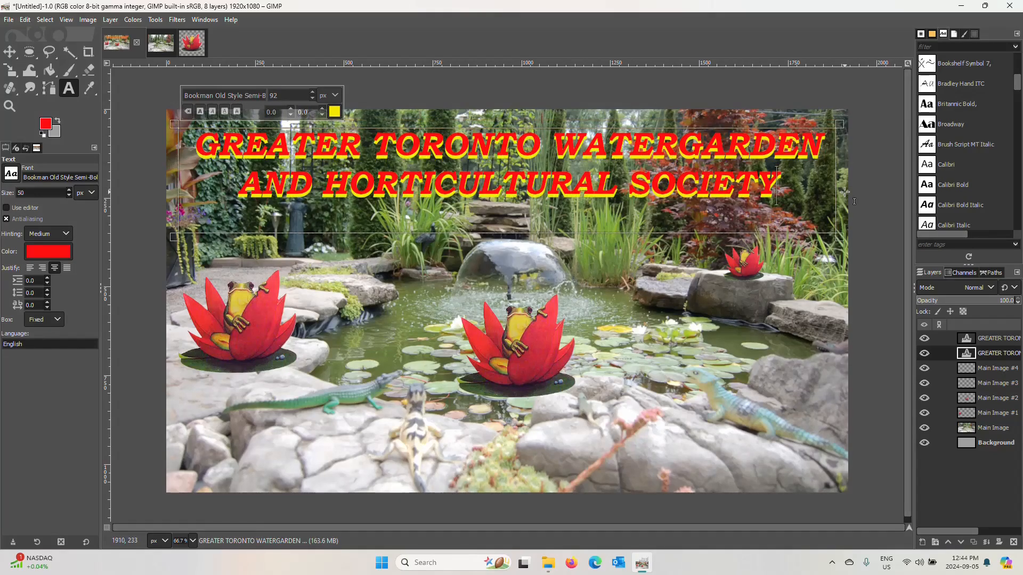
drag(835, 188, 841, 187)
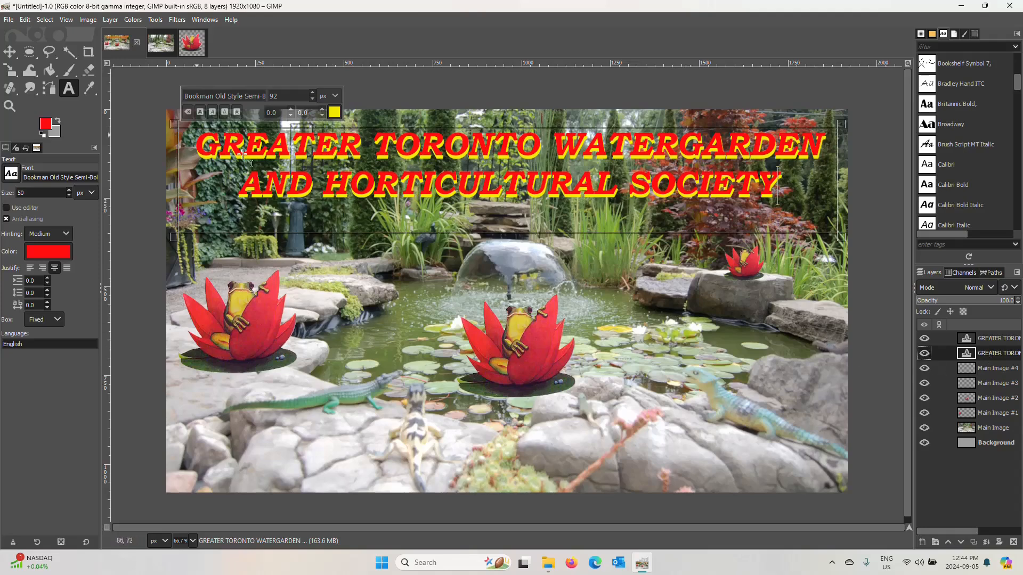
click(9, 52)
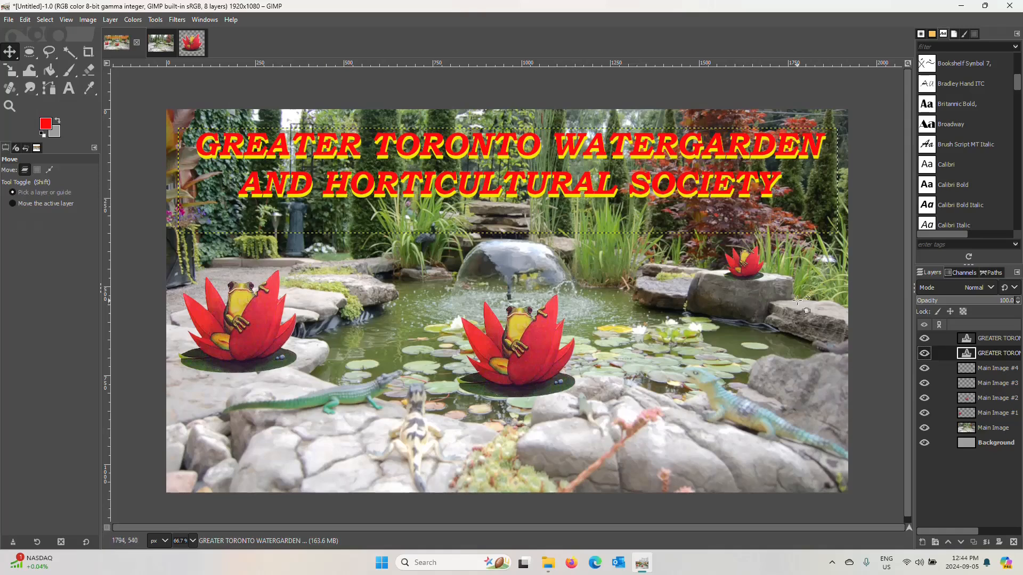
Step: Toggle the visibility of both title layers and individual frog layers to check what each contributes, and show them all again
click(924, 339)
click(925, 353)
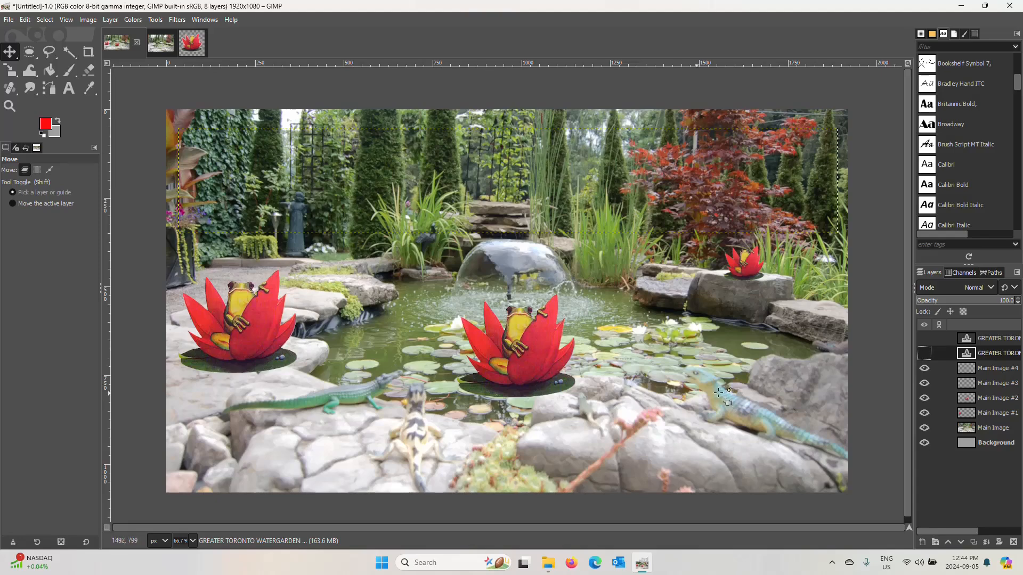
click(922, 388)
click(923, 387)
click(924, 398)
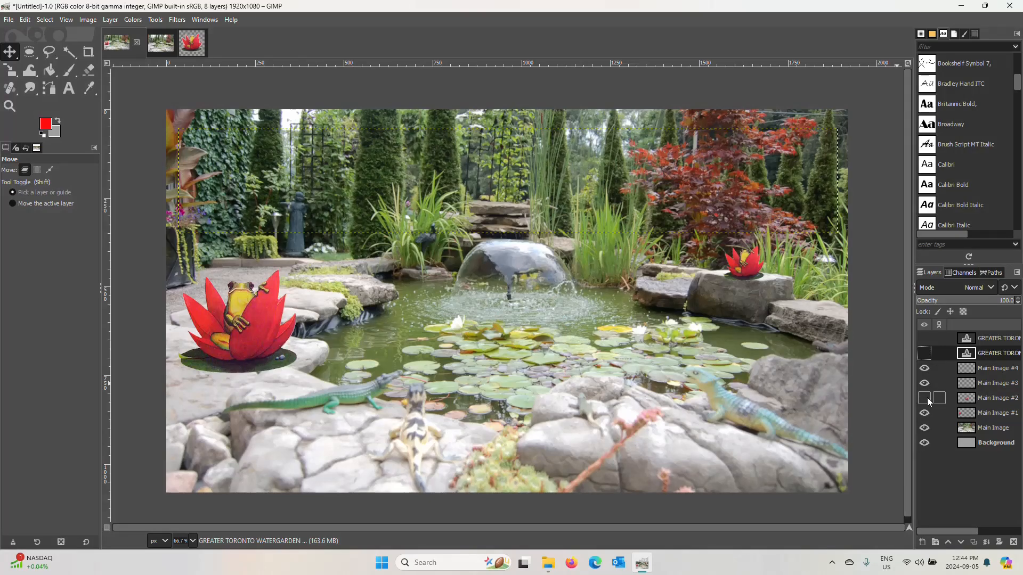
click(926, 398)
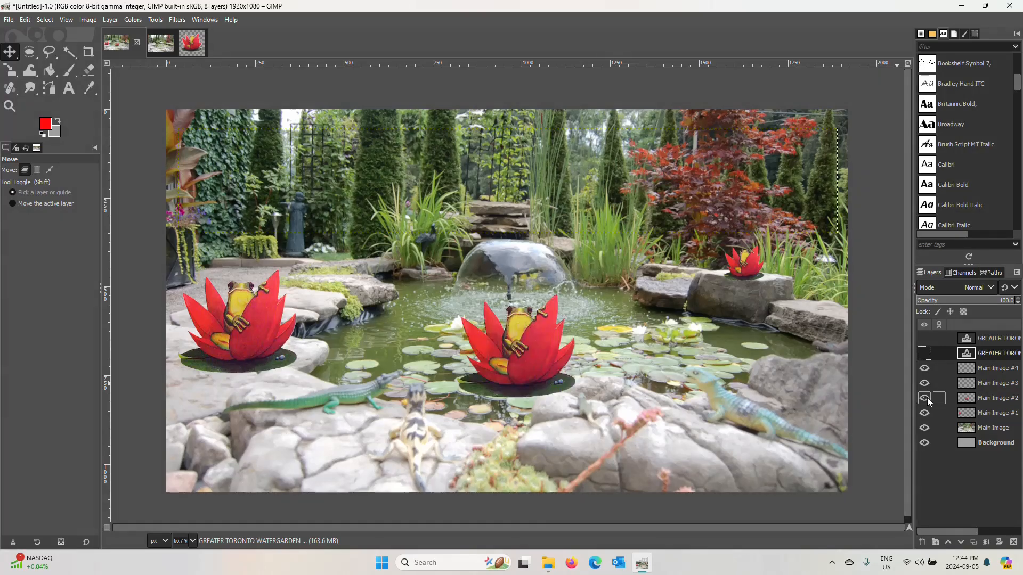
click(924, 353)
click(924, 339)
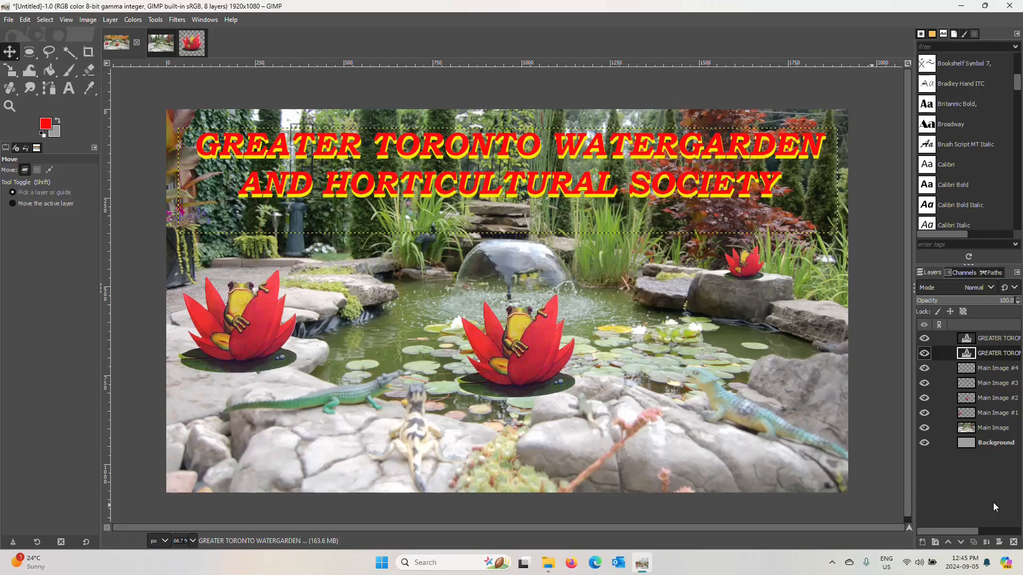
Step: Add a new 1920×1080 px transparent layer directly above the red title layer
click(922, 542)
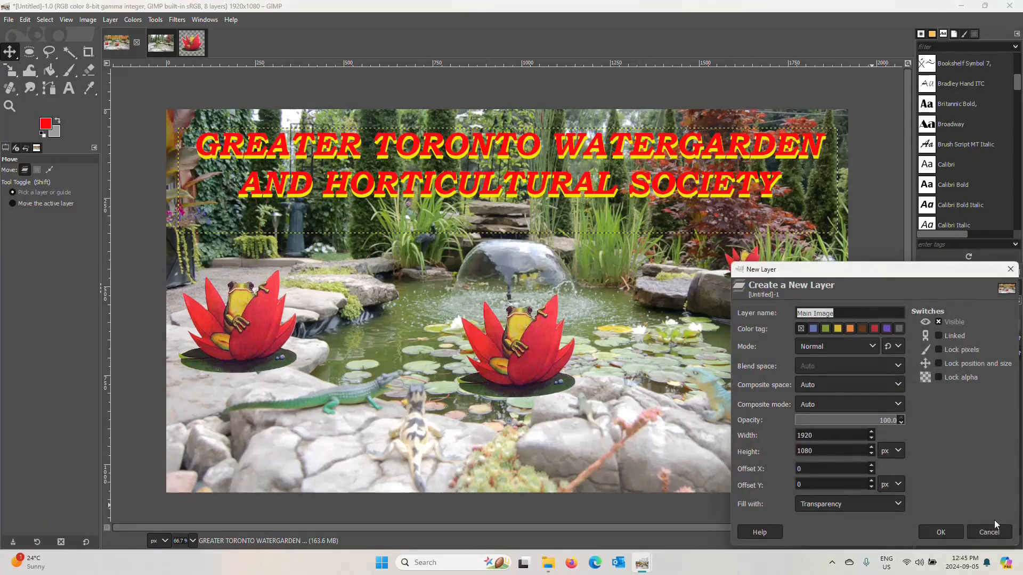
click(989, 532)
click(1000, 341)
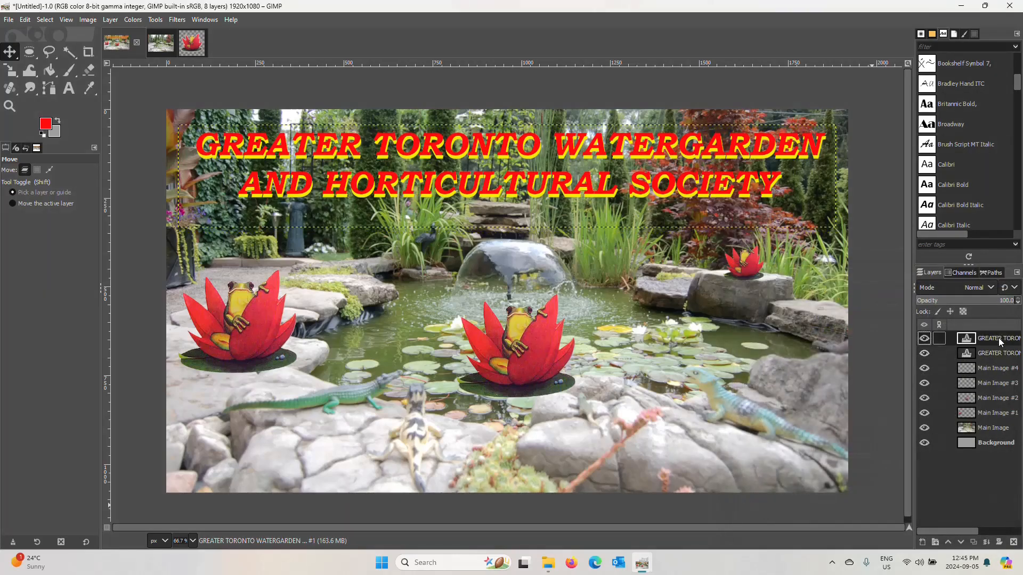
click(920, 543)
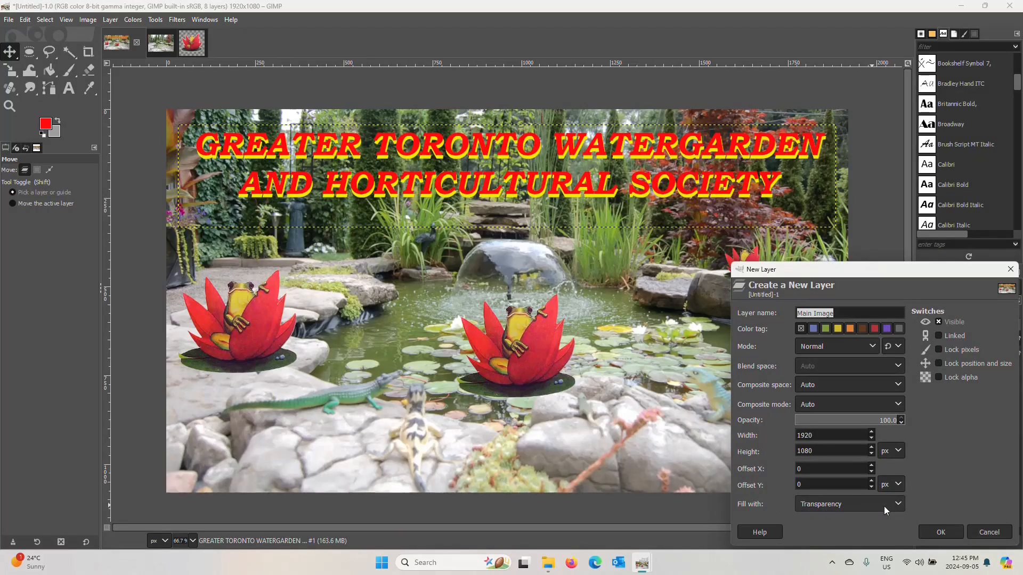
click(933, 532)
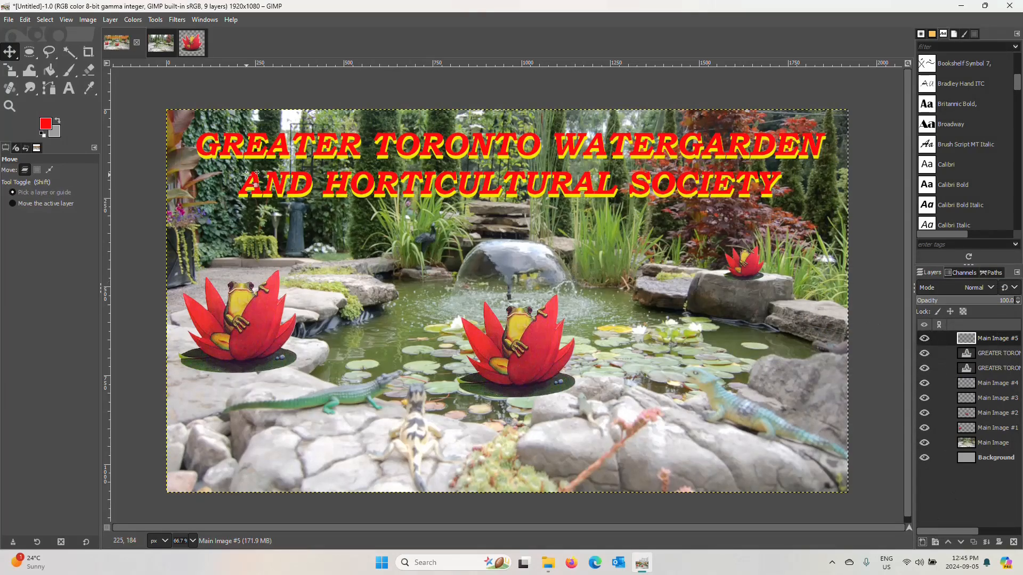
Step: Fill the new top layer with the red foreground color using Bucket Fill at 50.8 opacity
click(49, 74)
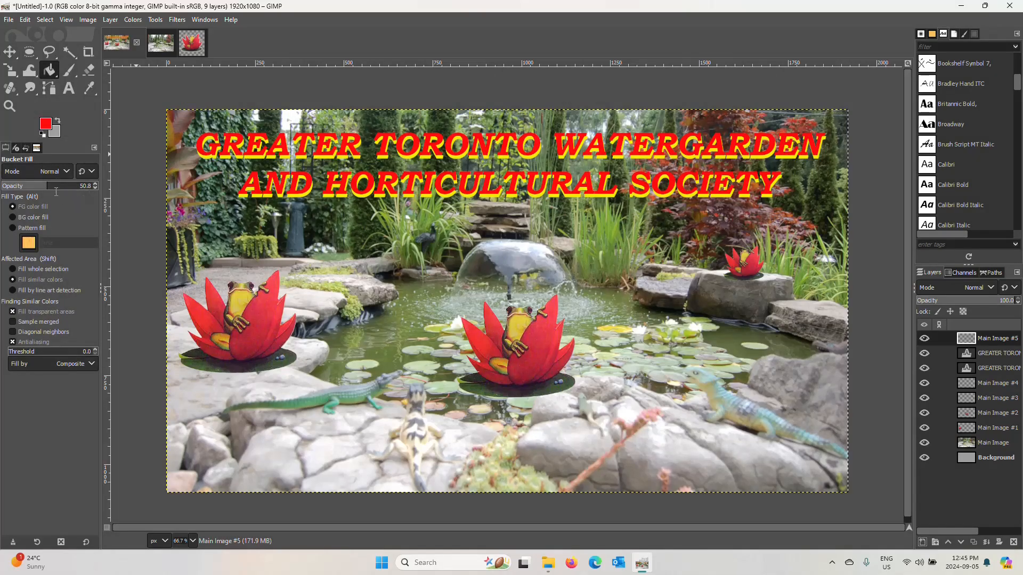
click(94, 365)
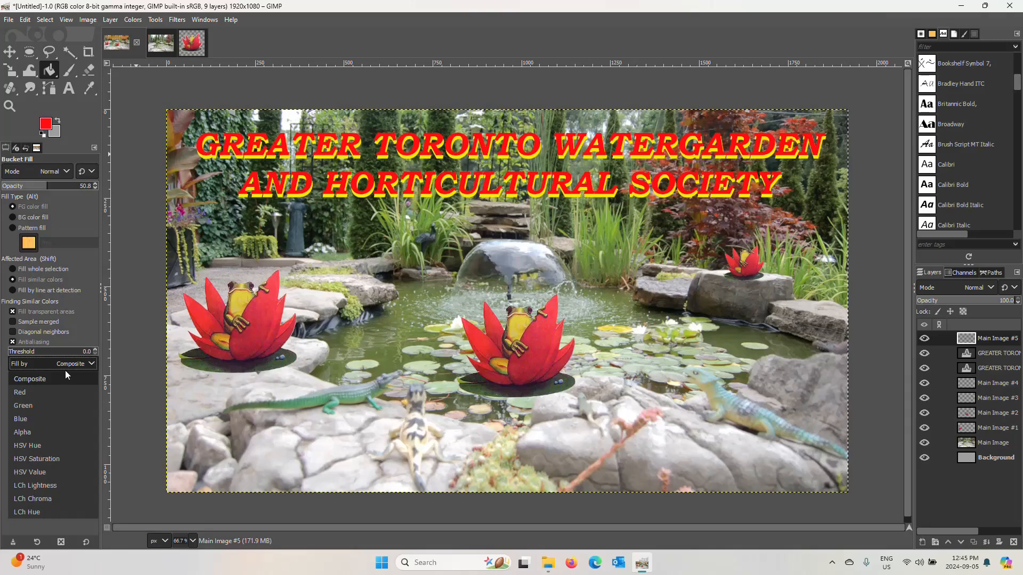
click(52, 378)
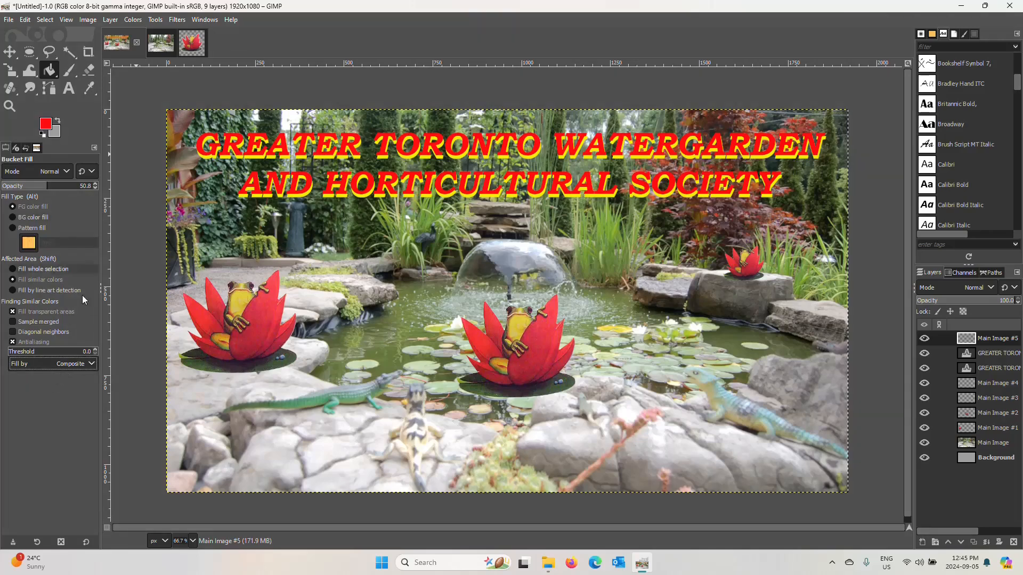
click(56, 133)
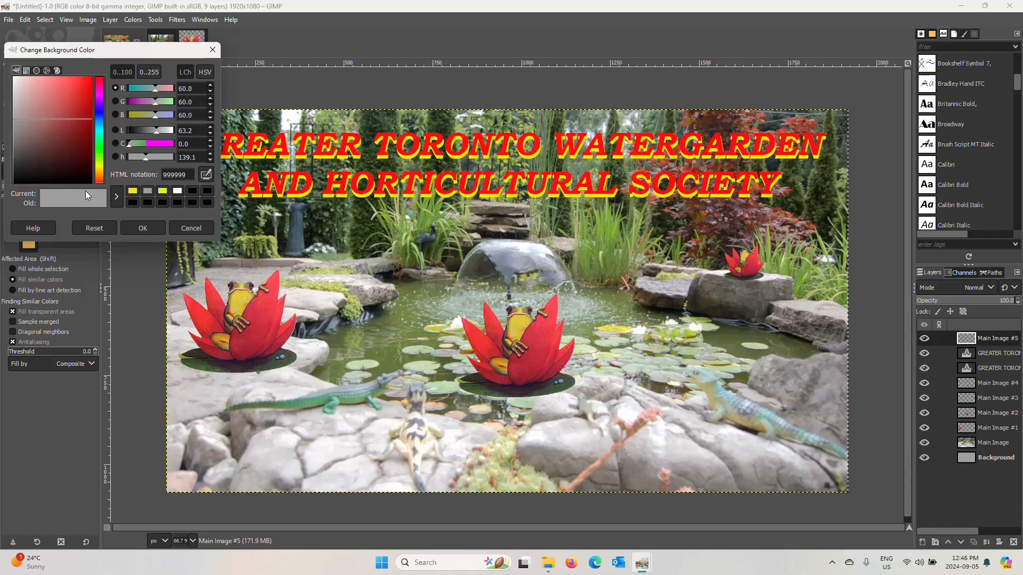
click(143, 228)
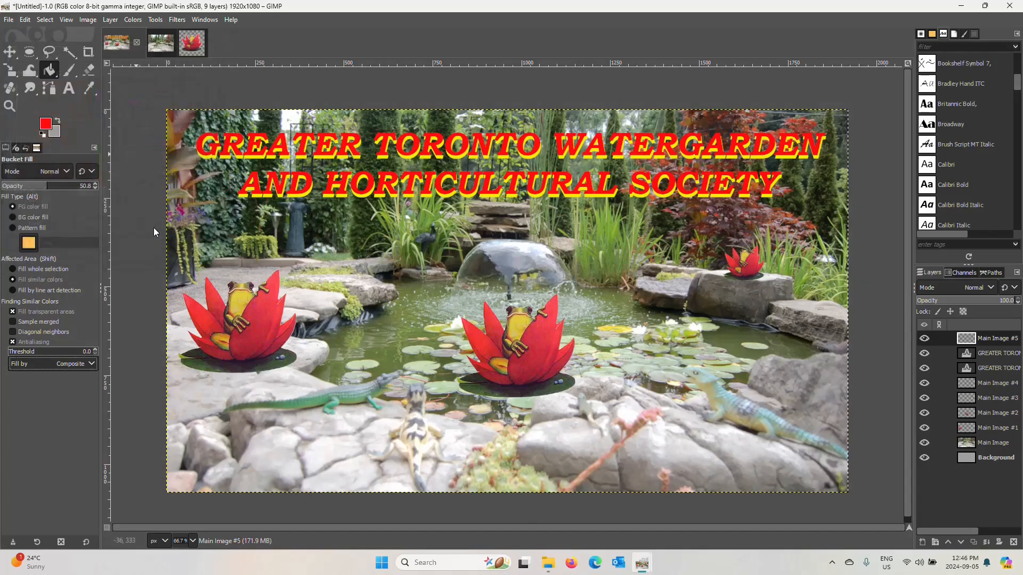
click(241, 257)
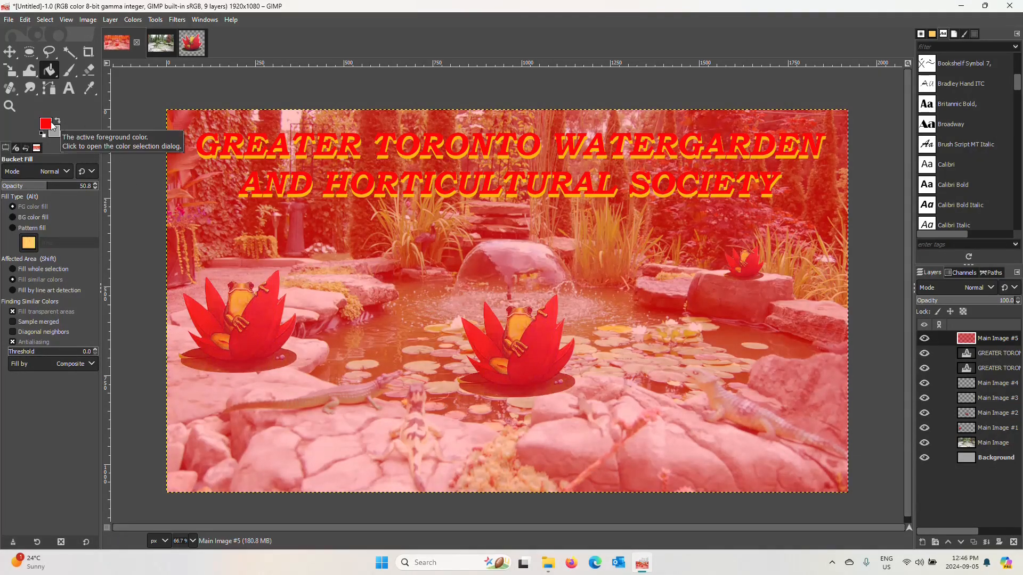
Step: Undo the red fill on the new top layer, keeping the foreground color as it is
click(44, 20)
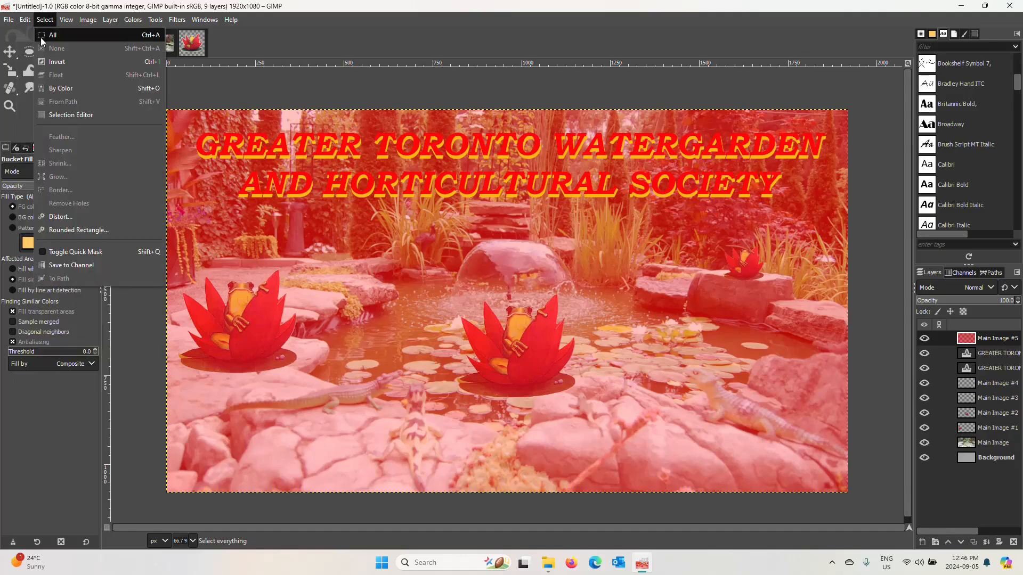
mouse_move(25, 19)
click(54, 34)
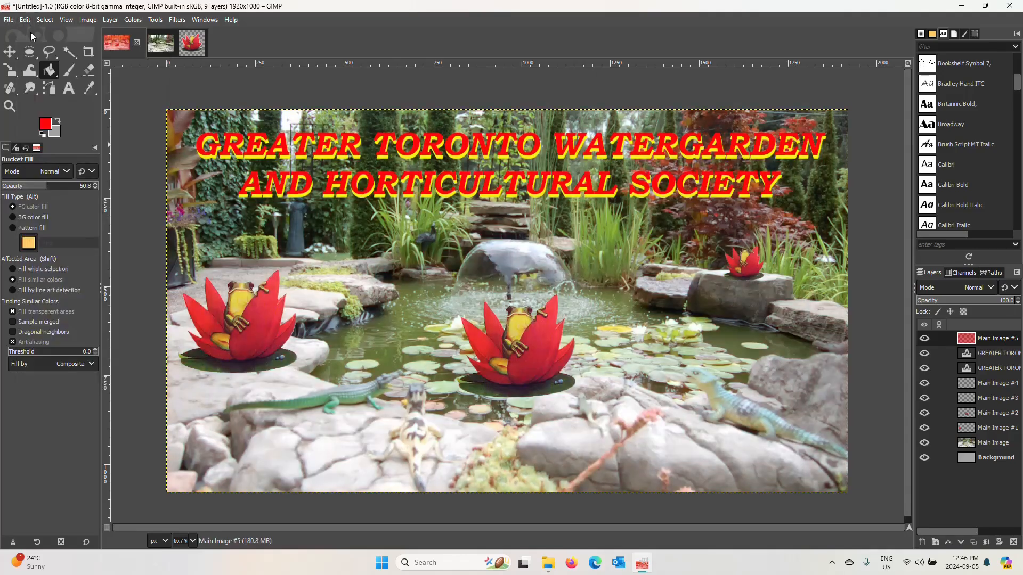
click(45, 127)
click(213, 50)
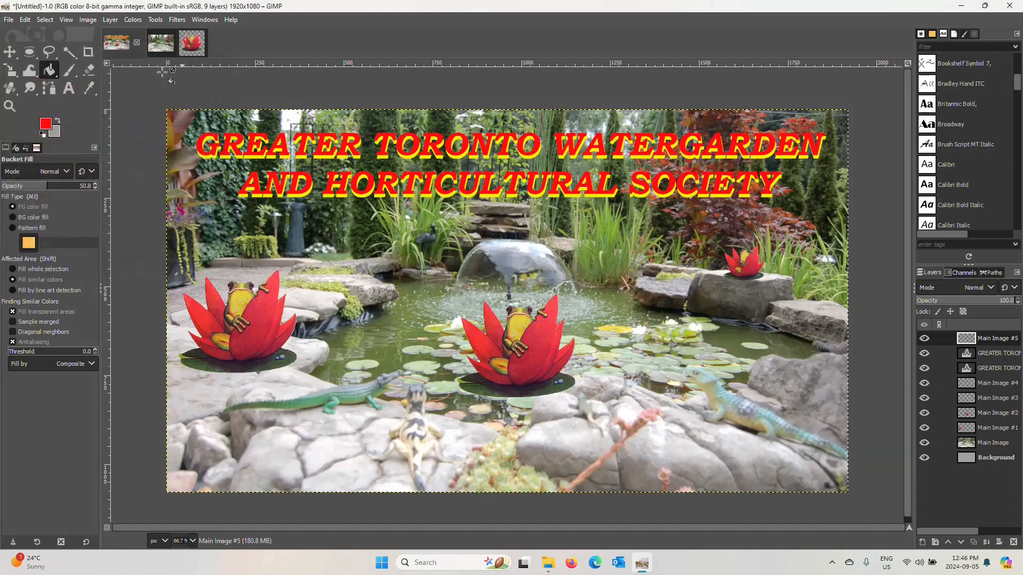
Step: Swap the foreground and background colors and fill the new top layer with gray 999999 at 50.8 opacity
click(59, 122)
click(305, 306)
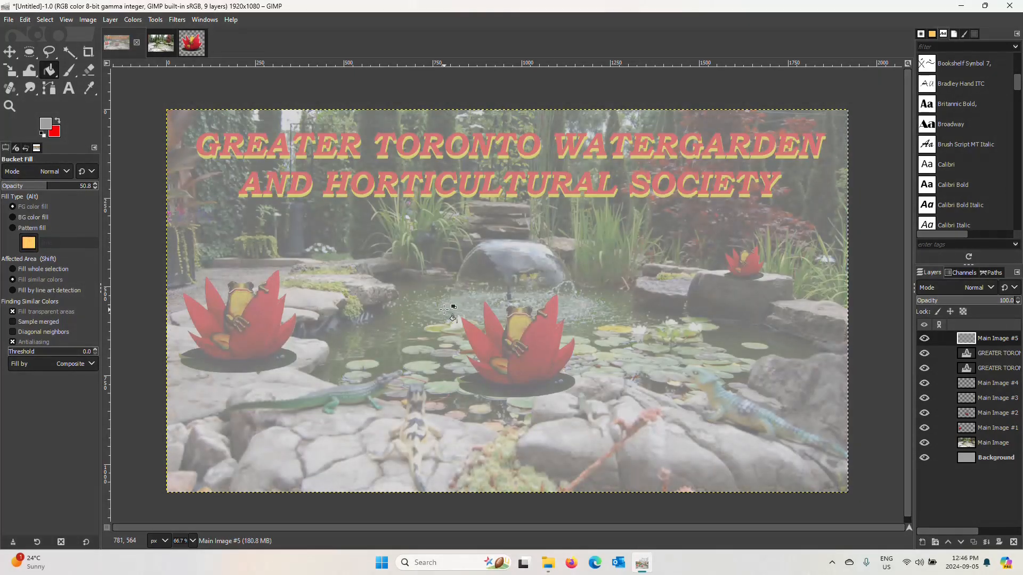
Step: Lower the gray layer's opacity to 14.5 in its layer attributes
right_click(990, 340)
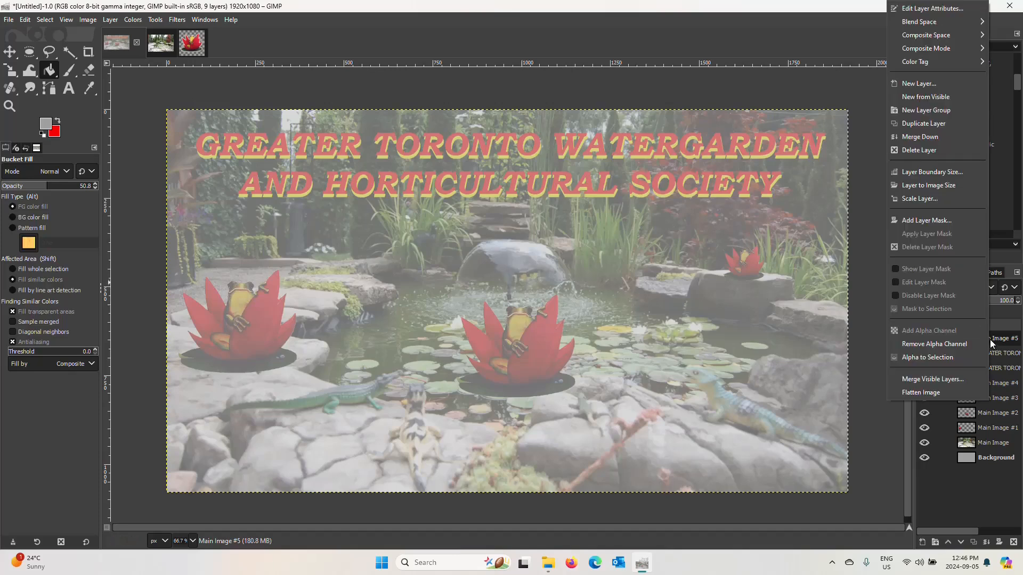
click(934, 13)
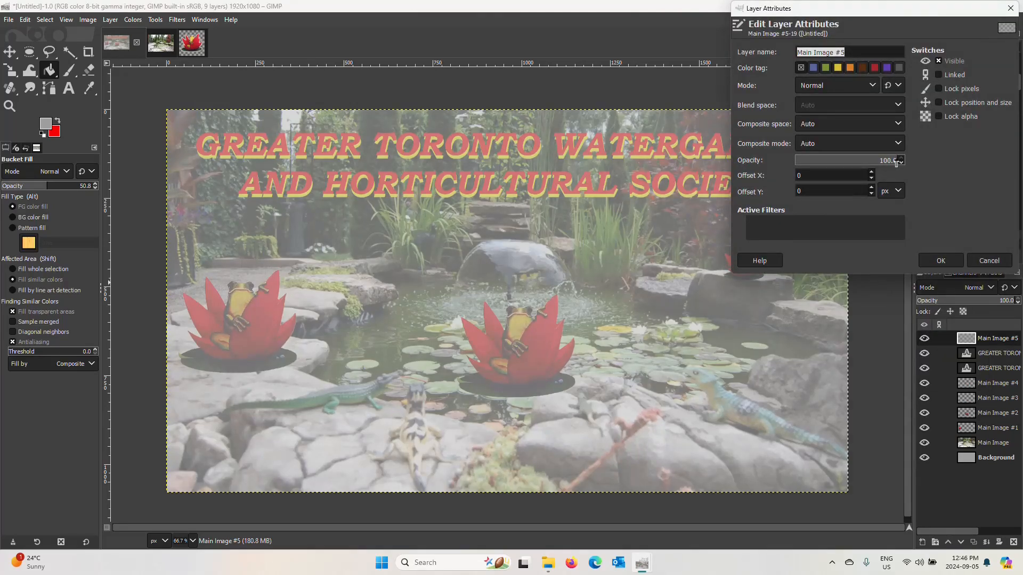
drag(896, 162, 809, 157)
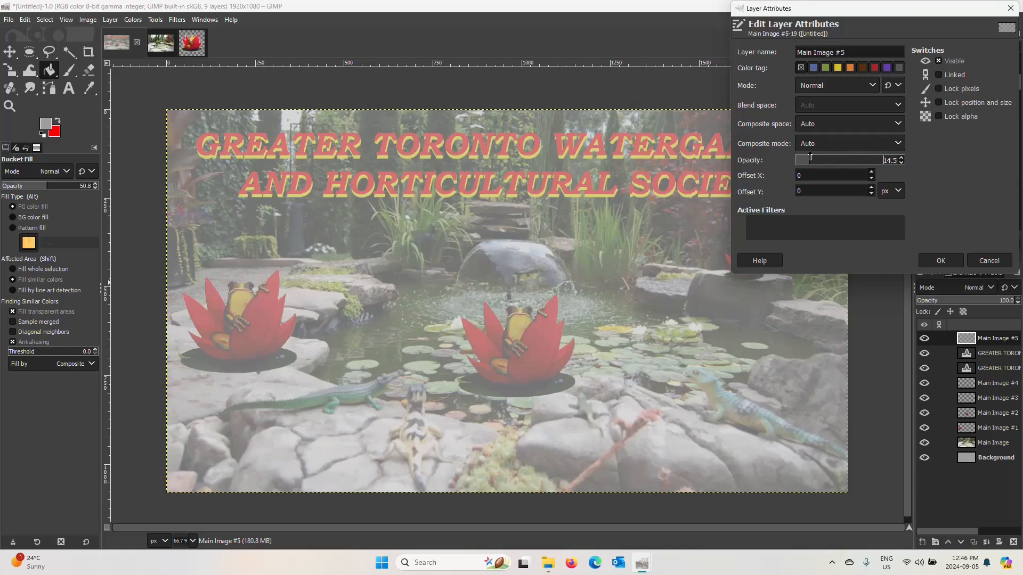
click(952, 261)
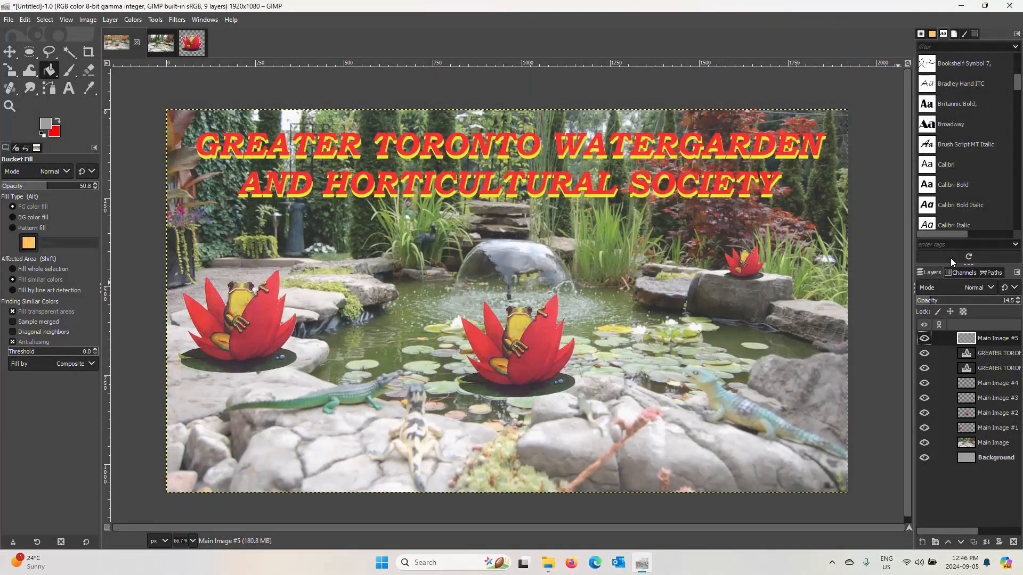
Step: Set the gray layer's opacity back to 100 in its layer attributes
right_click(996, 338)
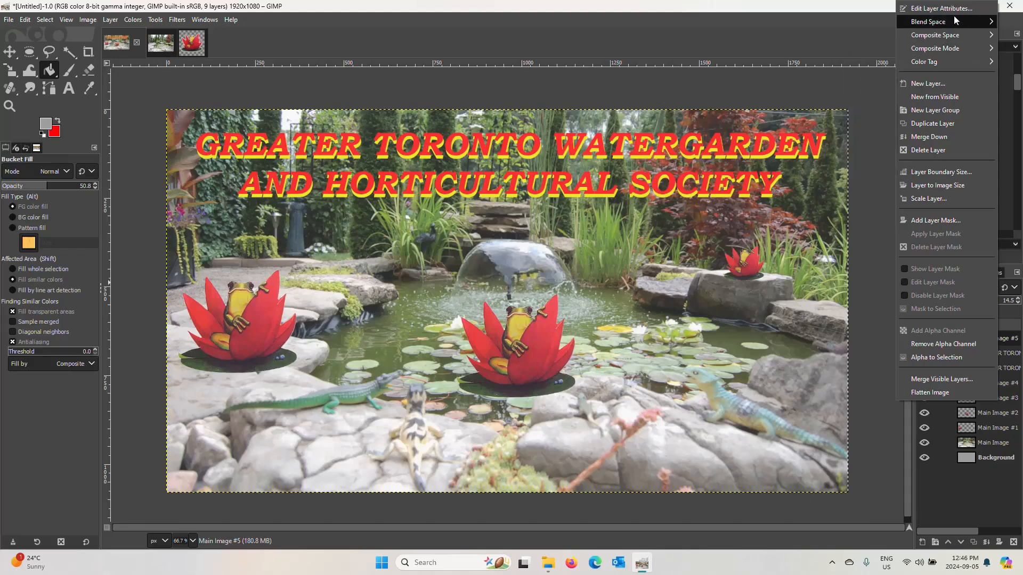
click(933, 9)
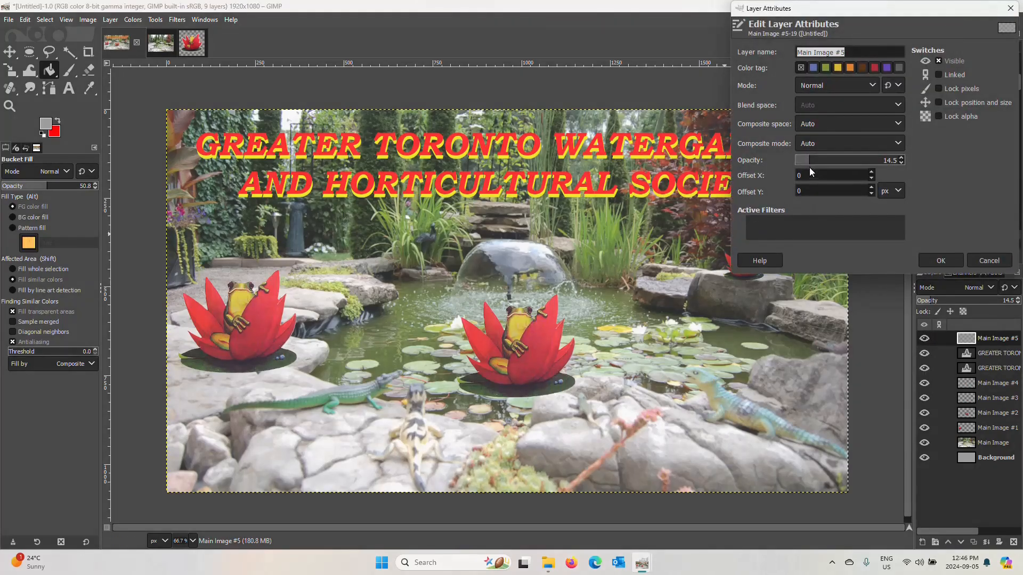
drag(808, 164, 904, 162)
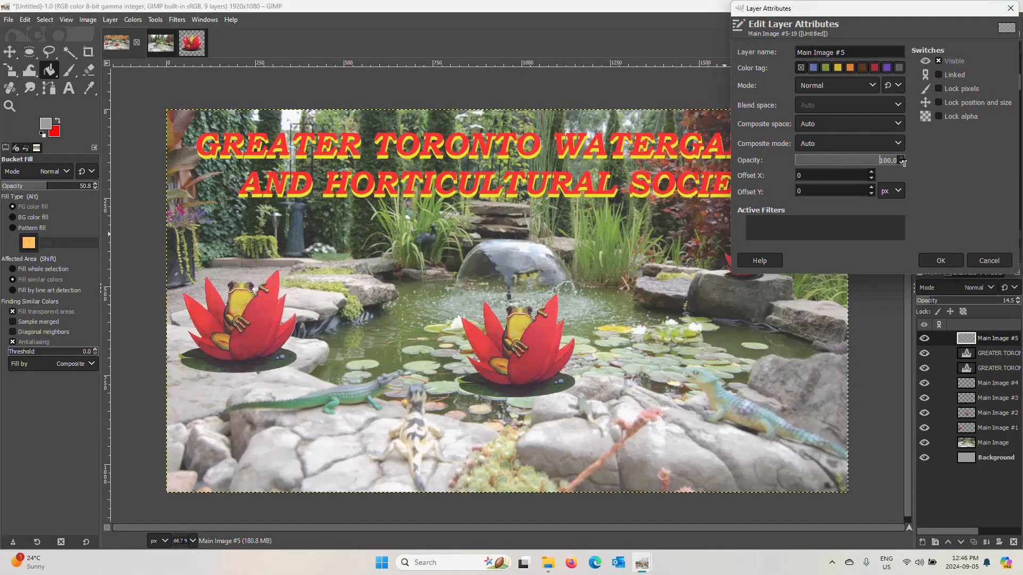
click(935, 261)
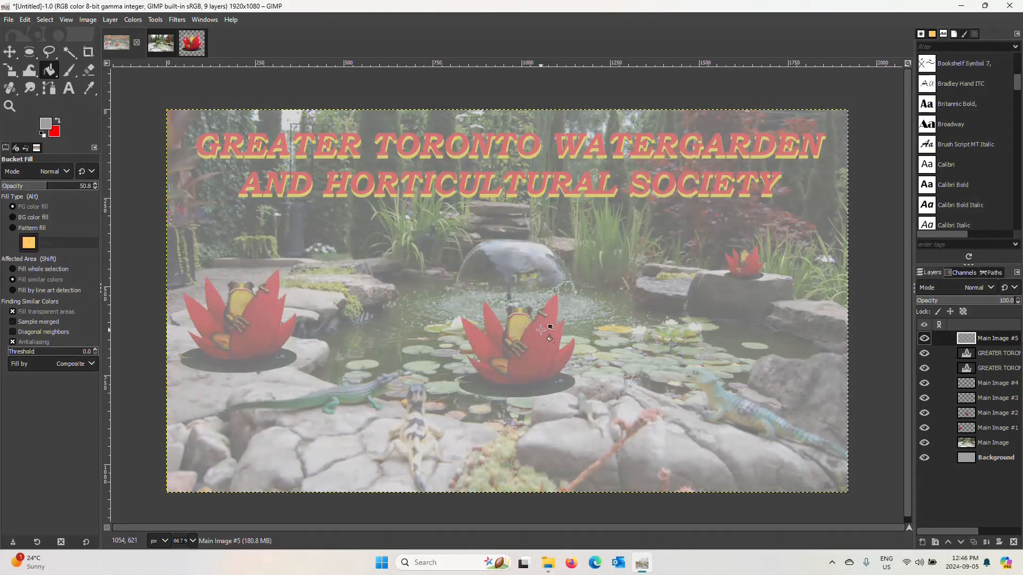
Step: Toggle the gray overlay layer to compare the image with and without it, and leave it hidden
click(925, 339)
click(925, 339)
click(924, 339)
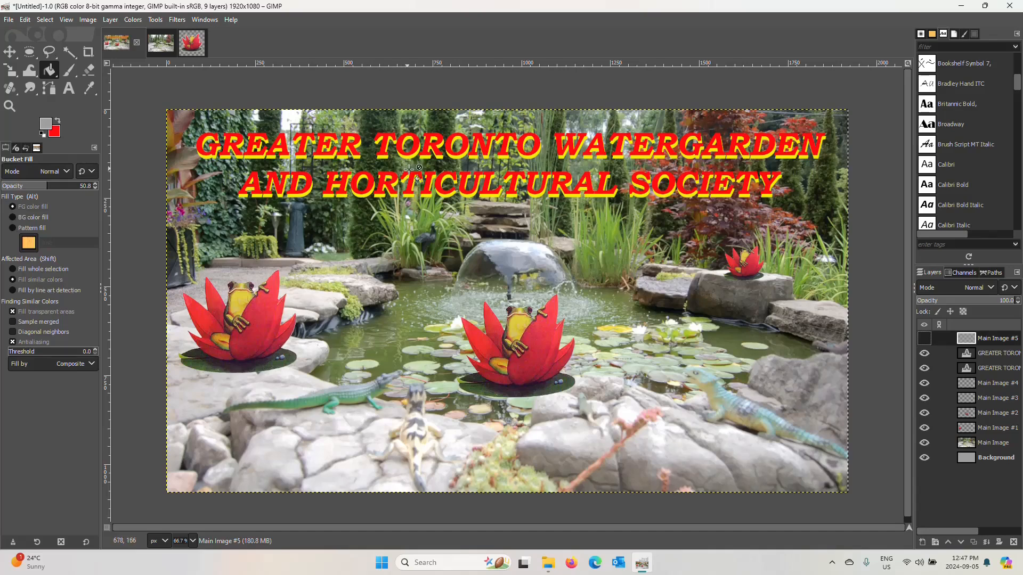
Step: Start exporting the image under a new file name and choose JPEG image as the file type
click(8, 21)
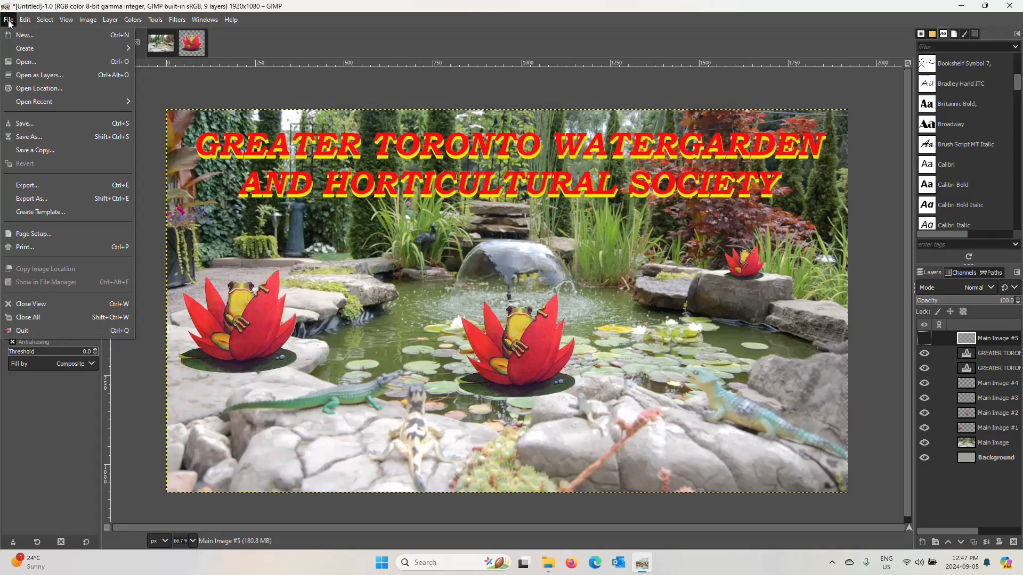
click(44, 200)
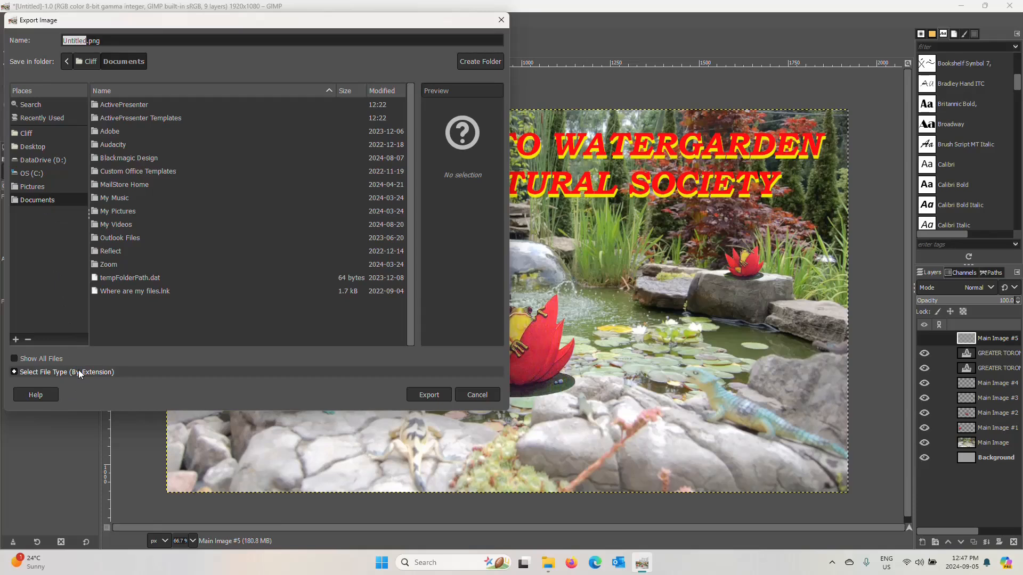
click(79, 372)
scroll(93, 355, down, 3)
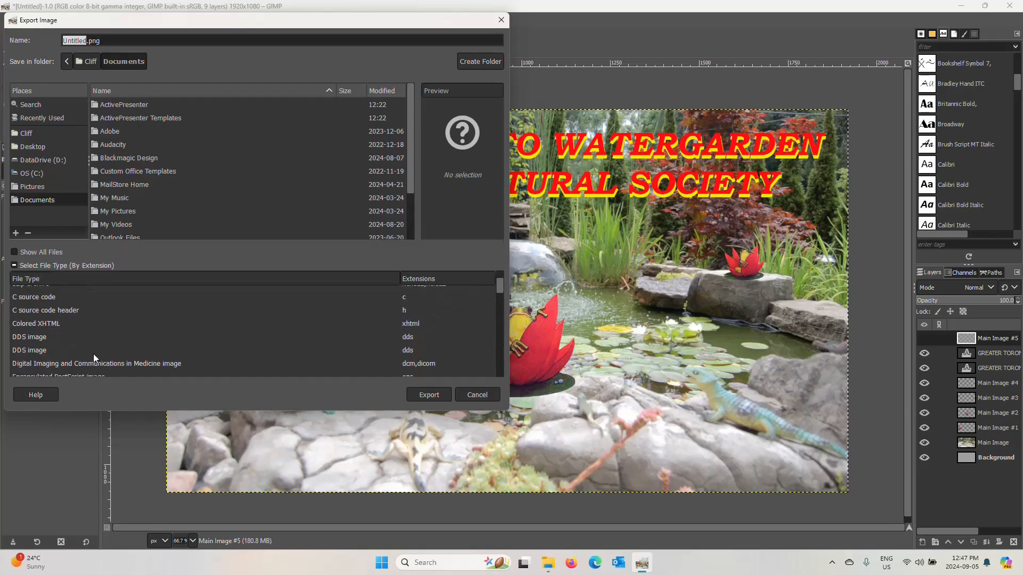
scroll(94, 353, down, 5)
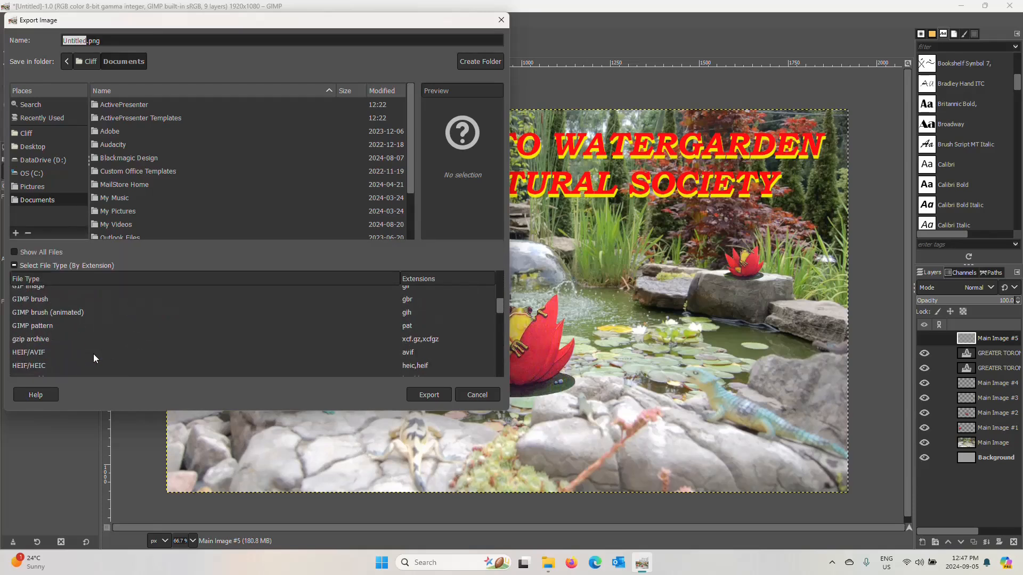
scroll(94, 353, down, 3)
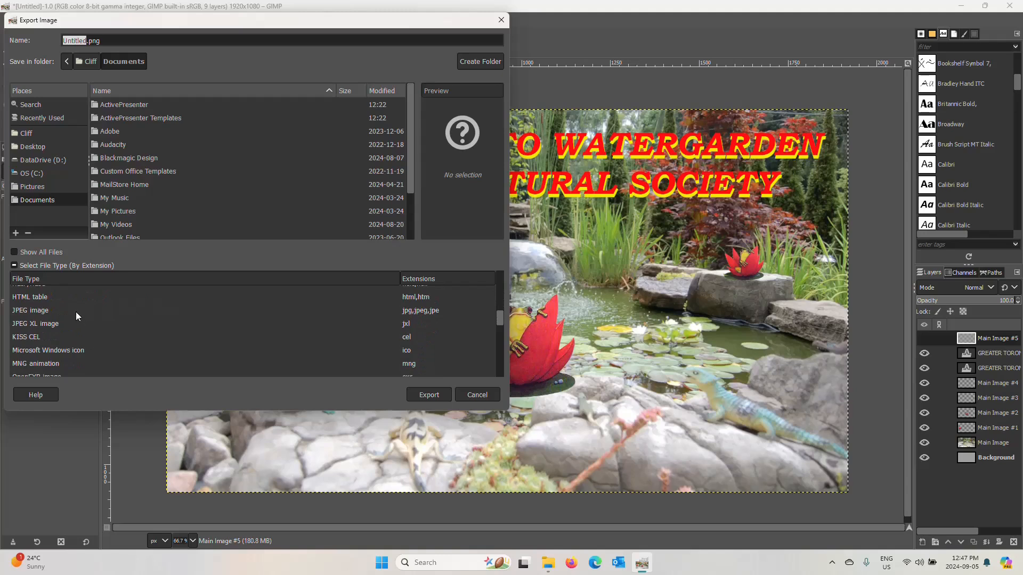
click(34, 307)
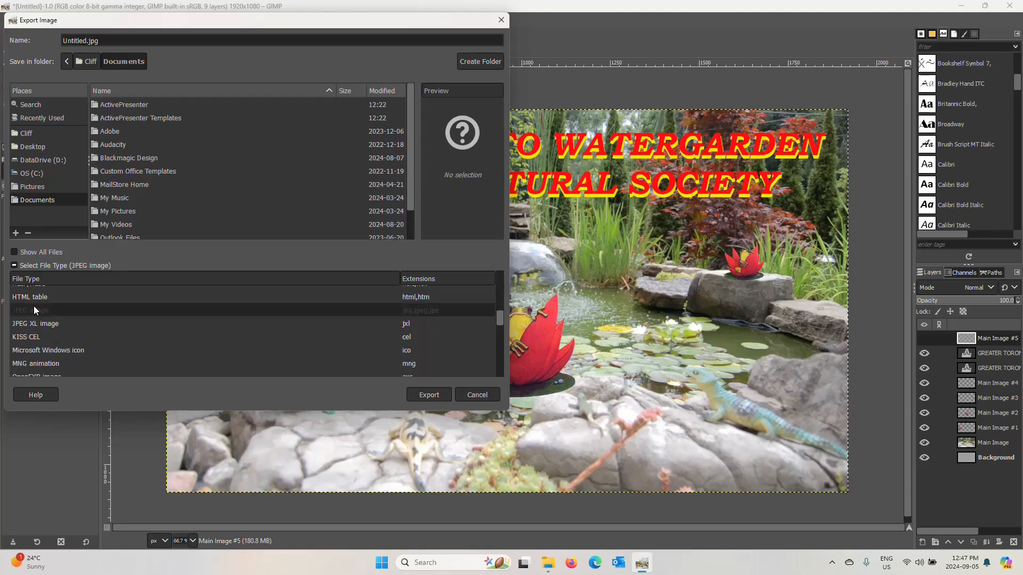
Step: Name the export YouTubeGraphic.jpg and set its destination to the Gimp Backgrounds folder on the Desktop
double_click(87, 41)
double_click(59, 42)
text(YouTubeGraphic)
click(39, 146)
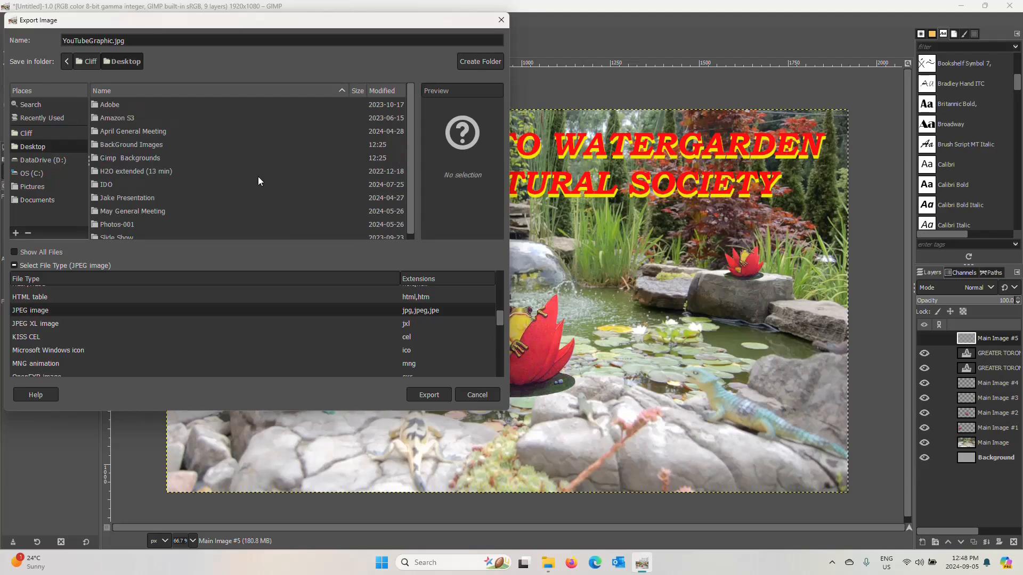
click(100, 159)
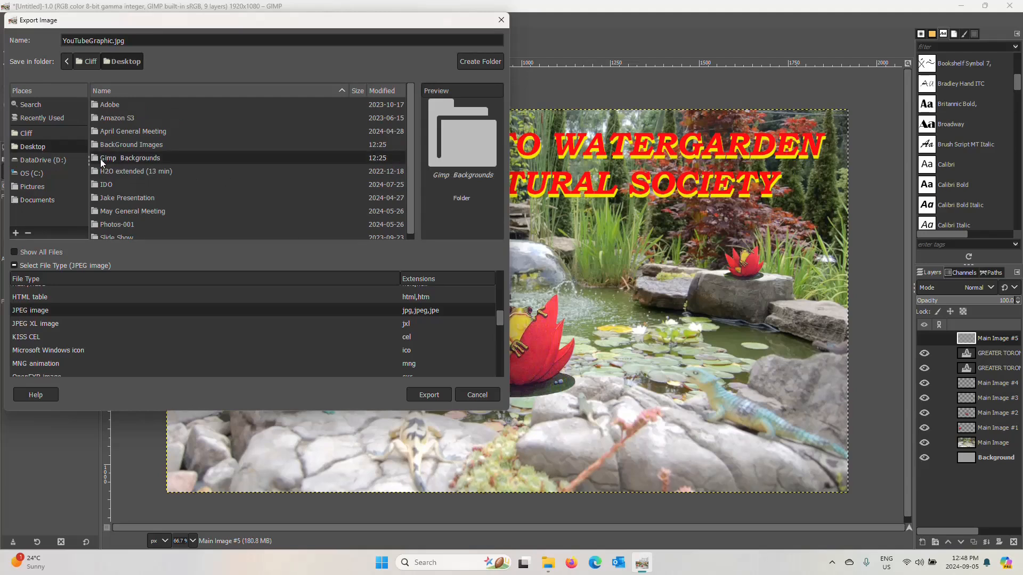
click(432, 398)
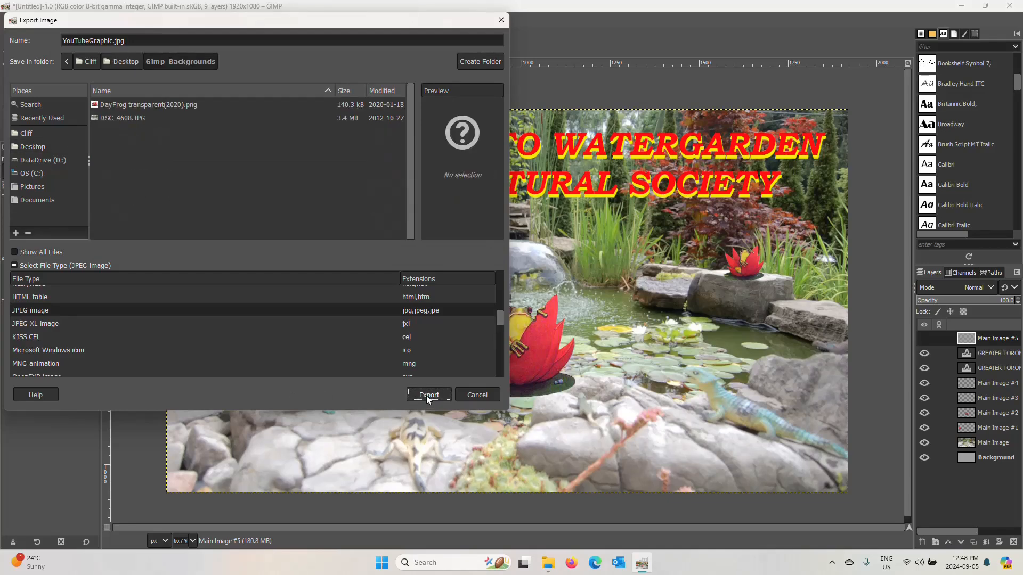
Step: Export the JPEG with its comment replaced by "Creative Commons Copyright GTWGHS"
click(428, 397)
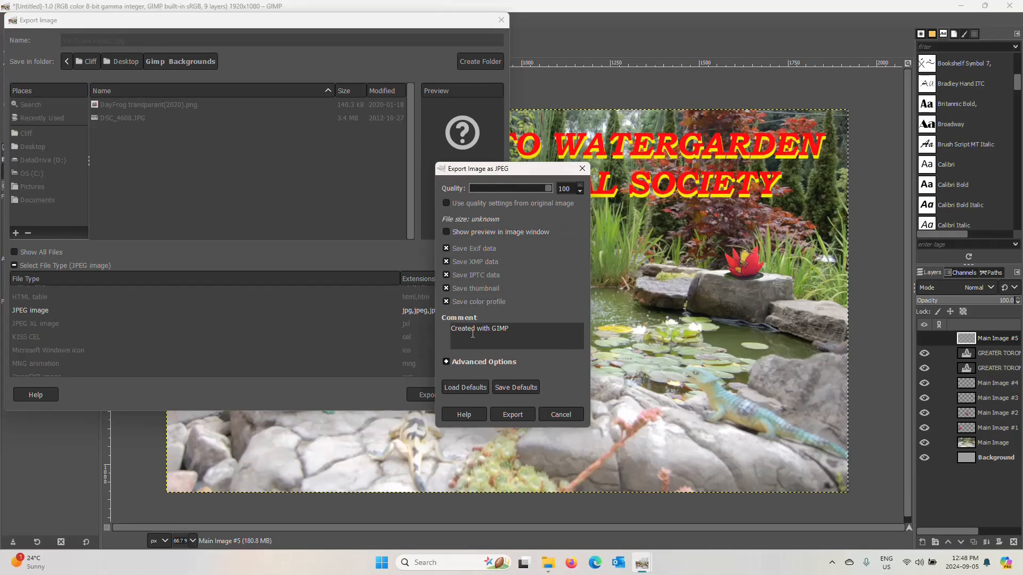
drag(513, 328, 431, 327)
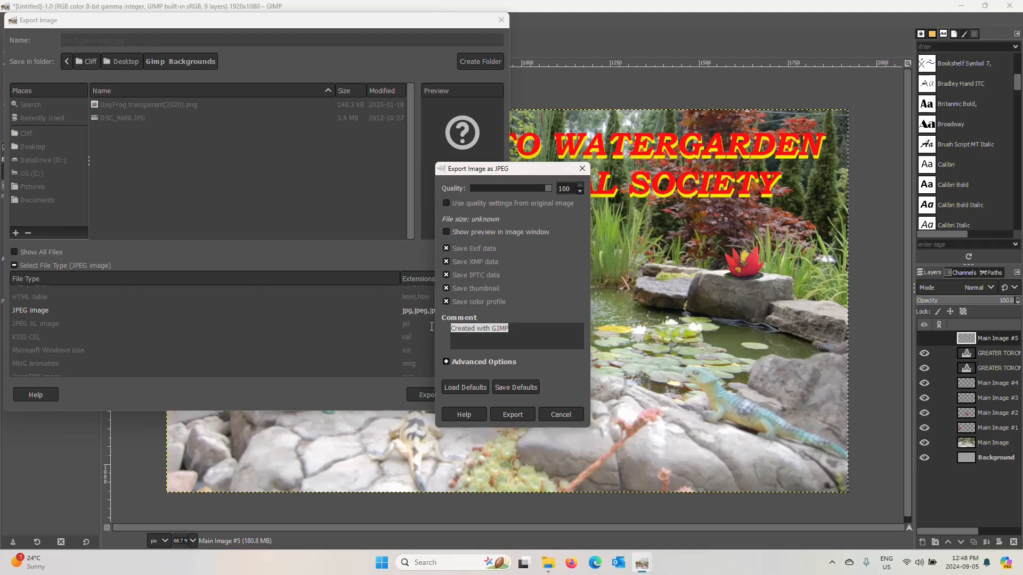
text(Creative Commons Cop)
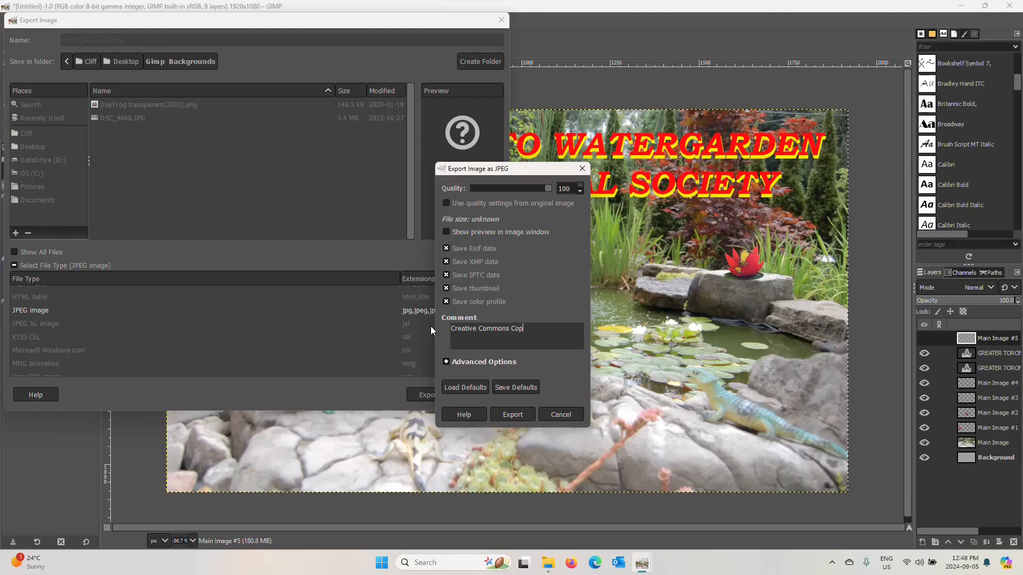
text(yright GTWGHS)
click(513, 416)
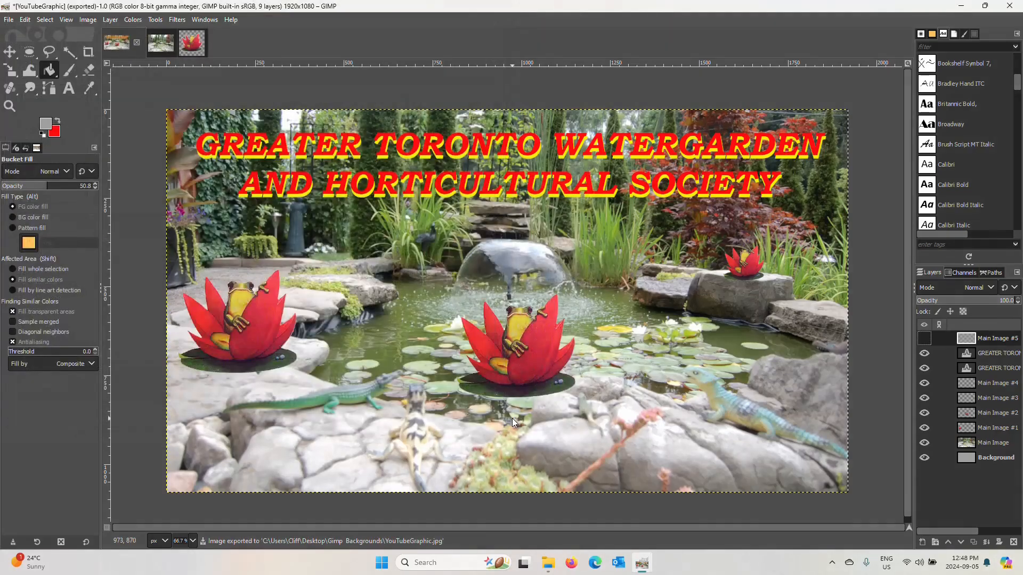
Step: Open YouTubeGraphic.jpg from the Gimp Backgrounds folder in File Explorer, examine it full screen, and return to GIMP
click(549, 563)
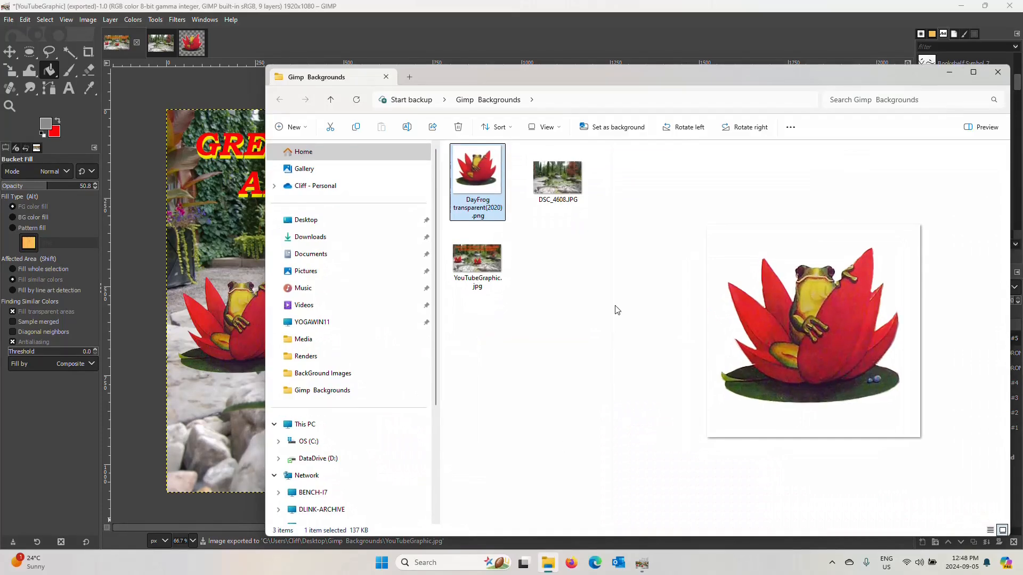
click(569, 185)
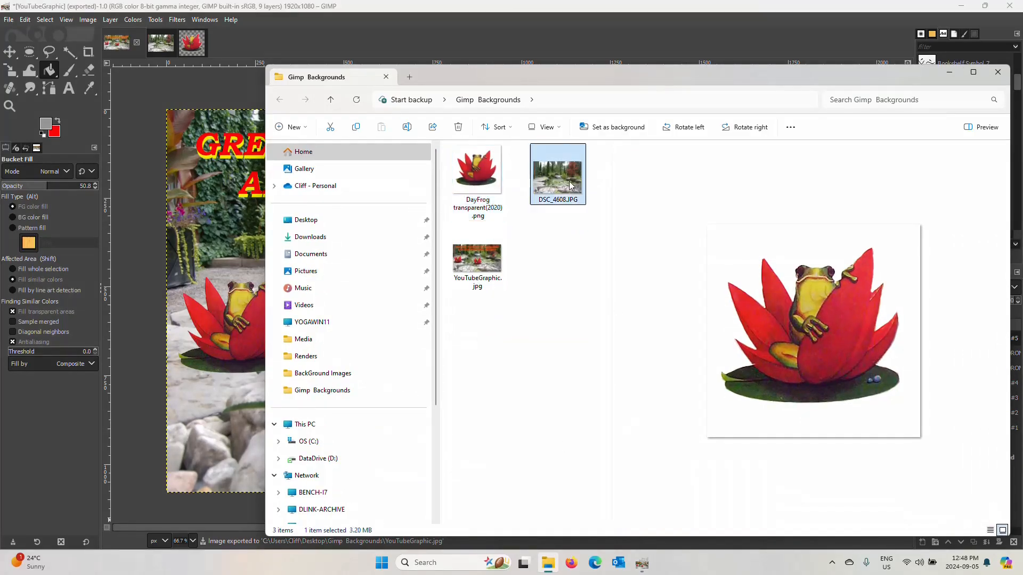
click(469, 266)
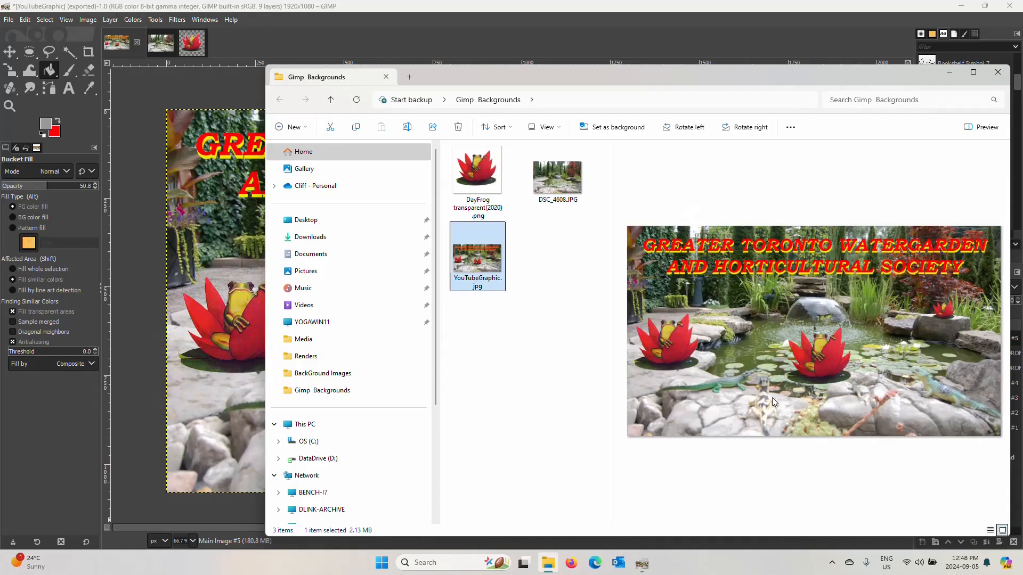
double_click(477, 266)
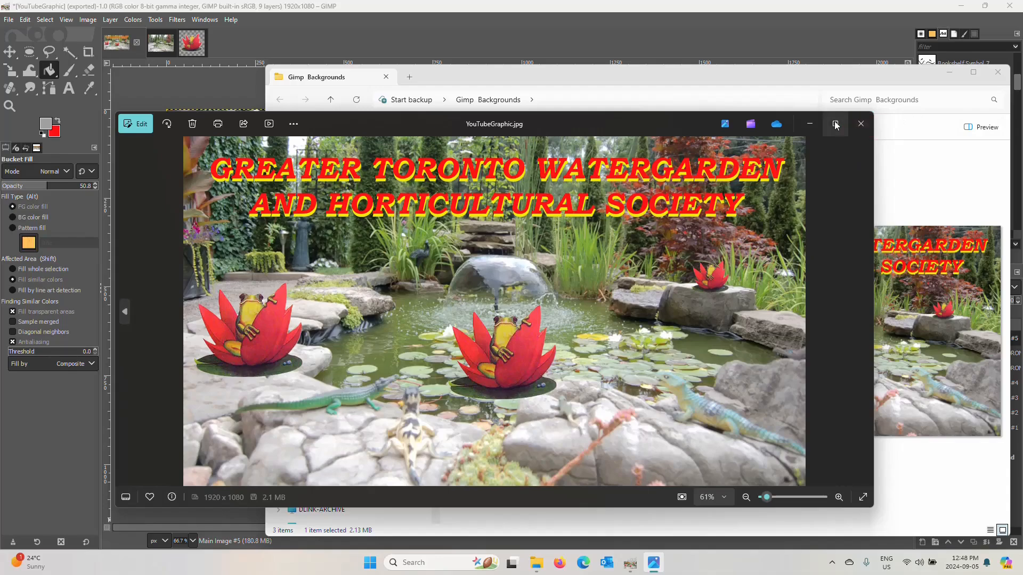
click(862, 497)
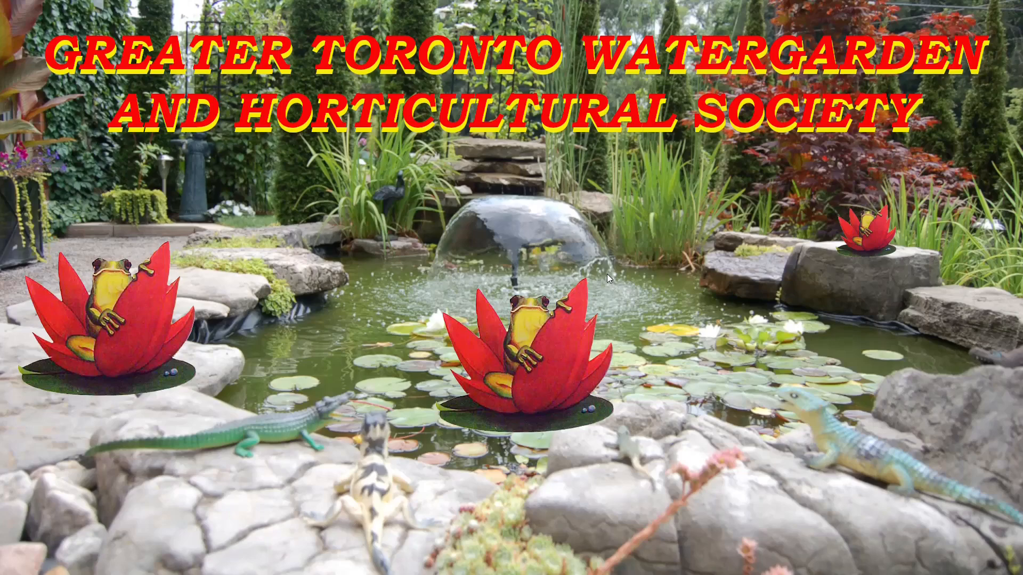
key(Escape)
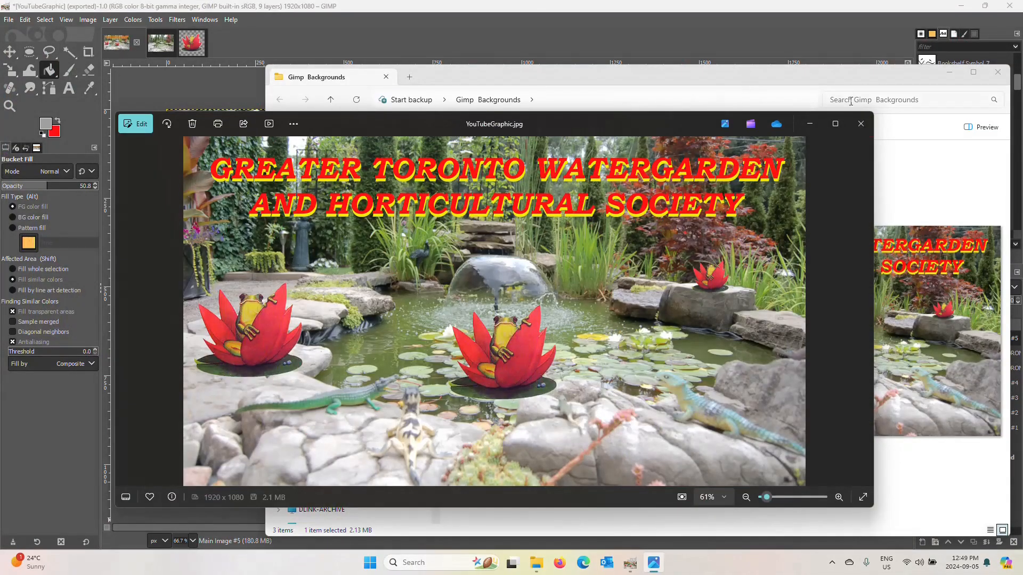
click(860, 123)
click(652, 4)
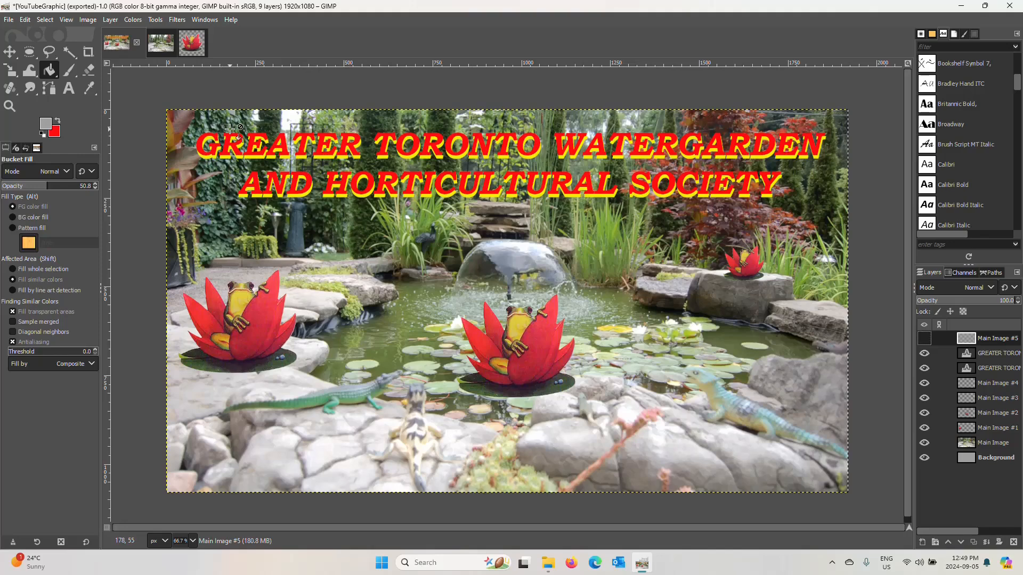
Step: Show the gray overlay layer and export the image as YouTubeGraphic-GreyWithText.jpg in the Gimp Backgrounds folder
click(923, 340)
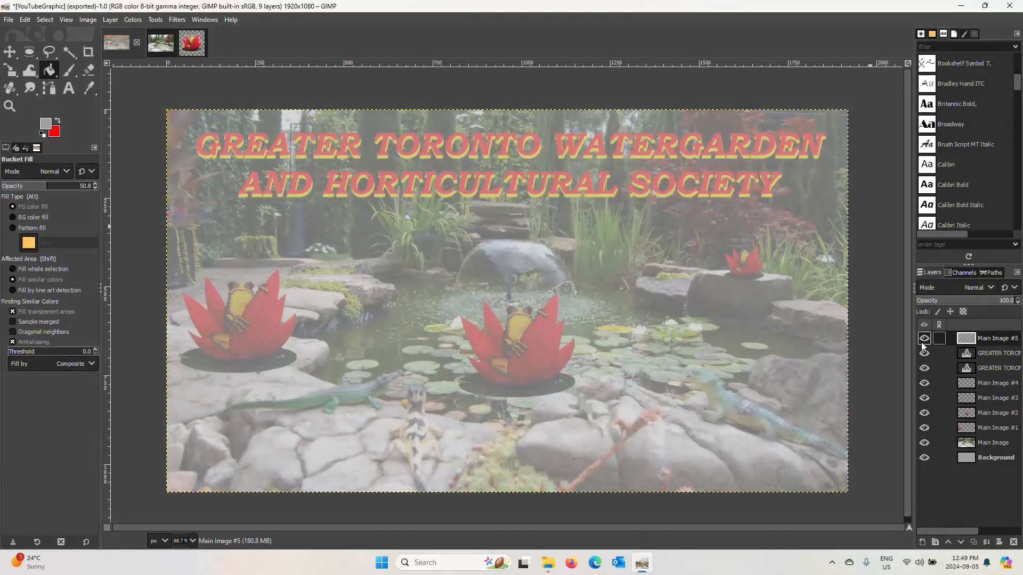
click(8, 19)
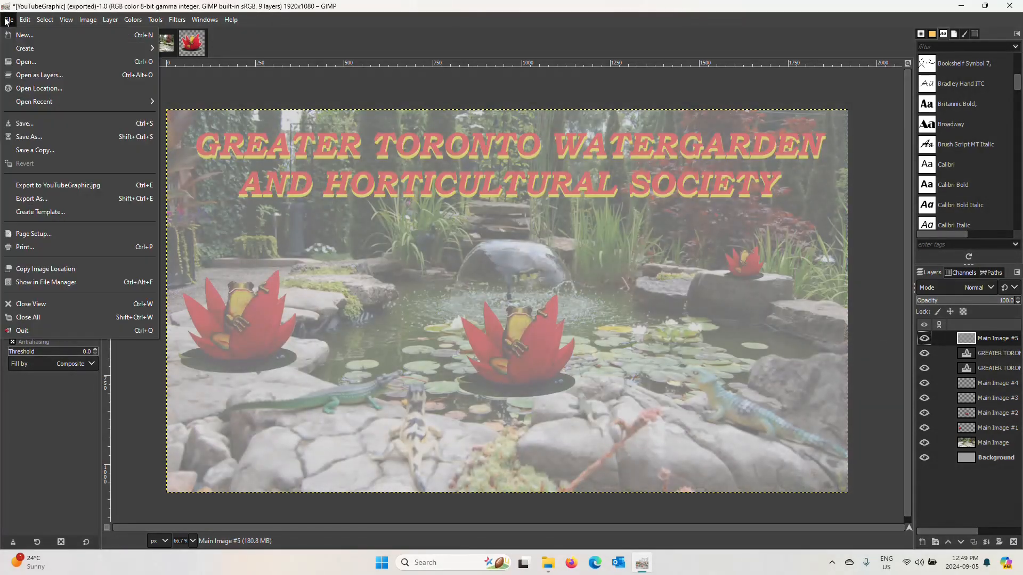
click(35, 199)
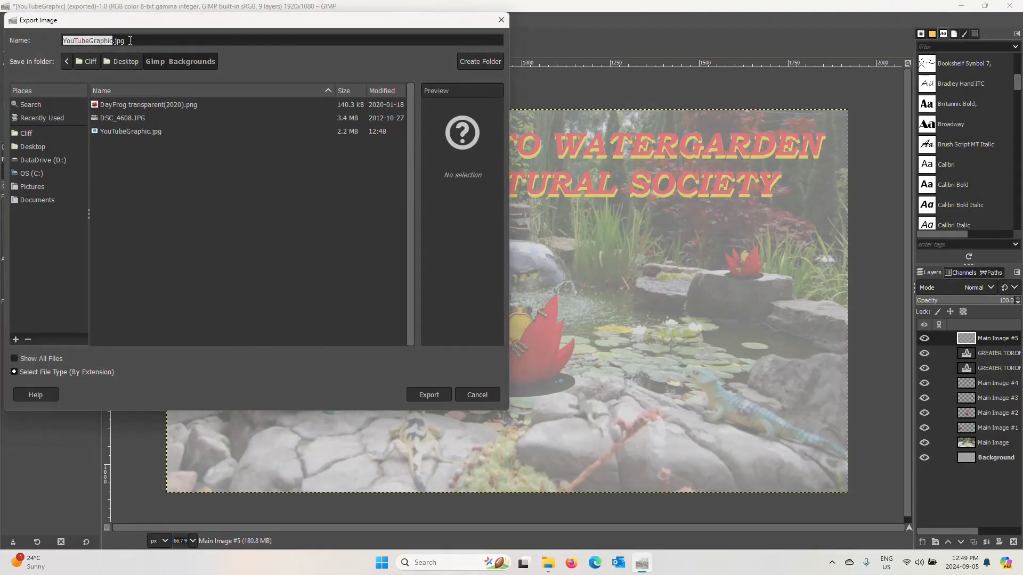
click(112, 40)
text(-)
text(Grey)
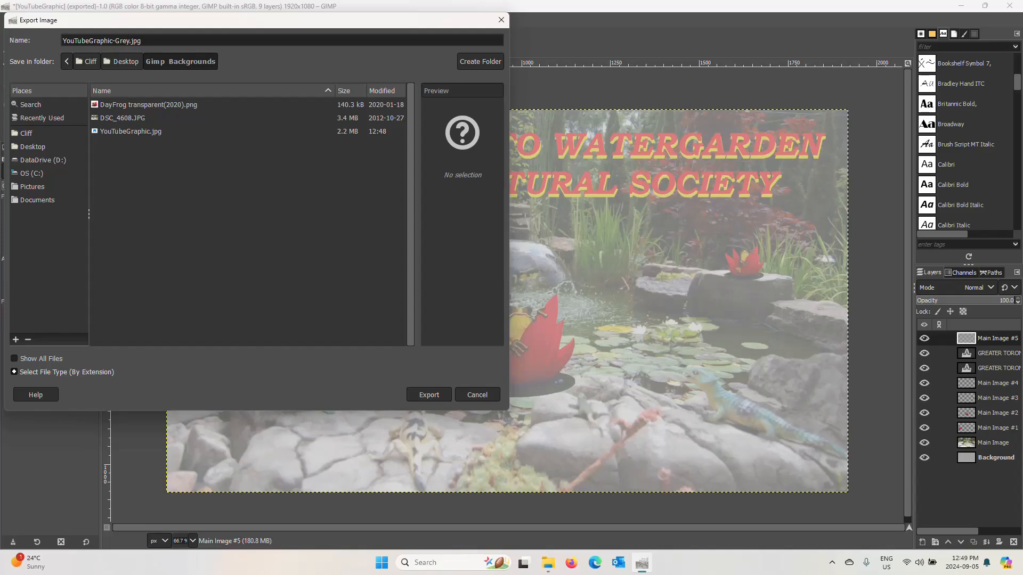
text(WithText)
click(426, 395)
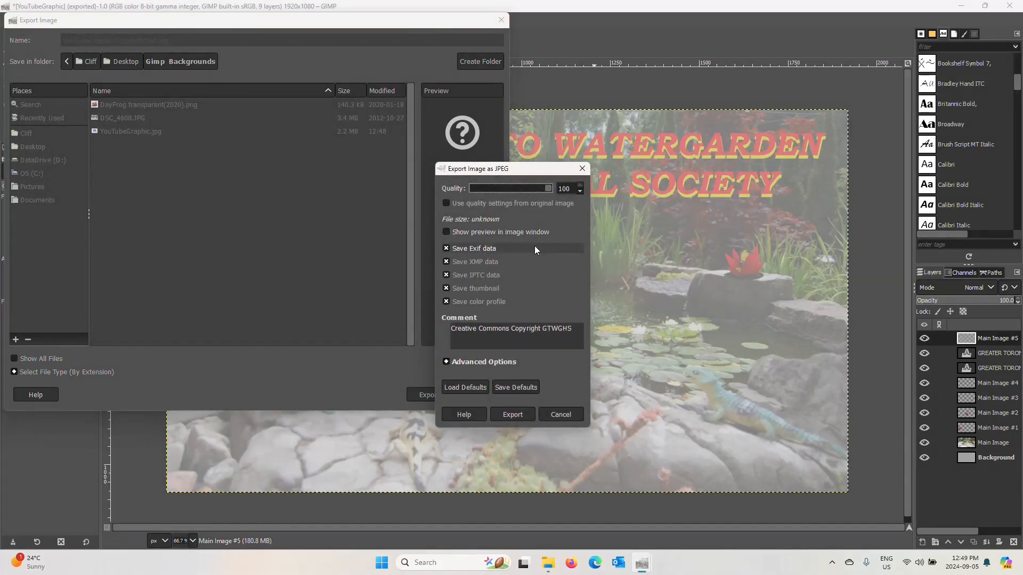
click(509, 413)
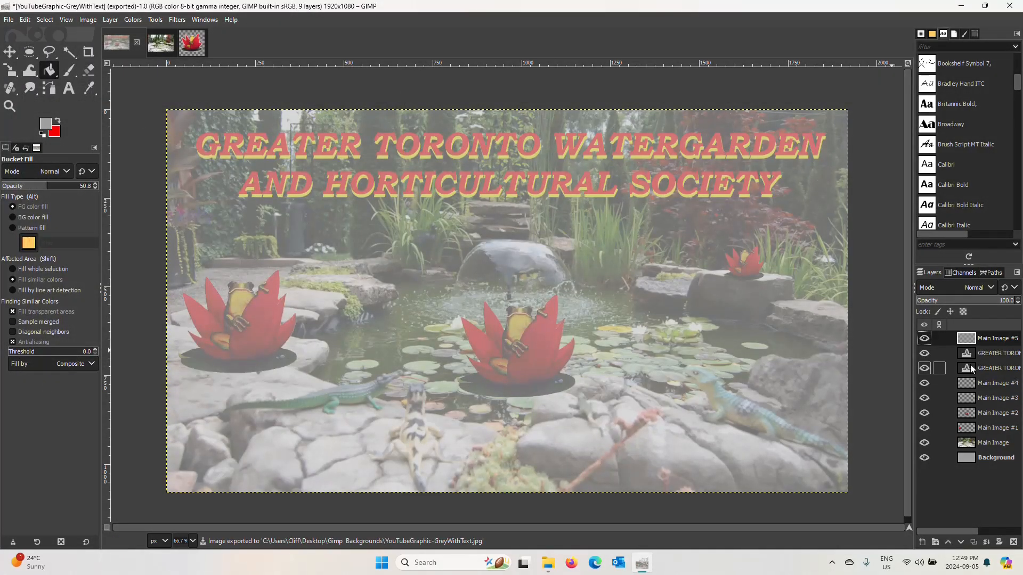
Step: Hide both title text layers and export the image as YouTubeGraphic-GreyNoText.jpg in the Gimp Backgrounds folder
click(925, 354)
click(924, 368)
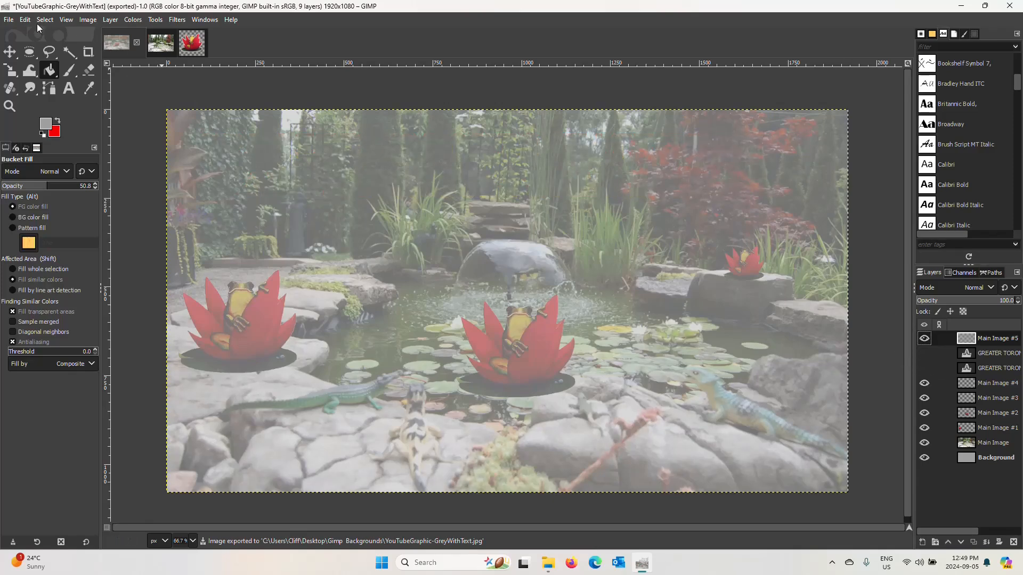
click(10, 20)
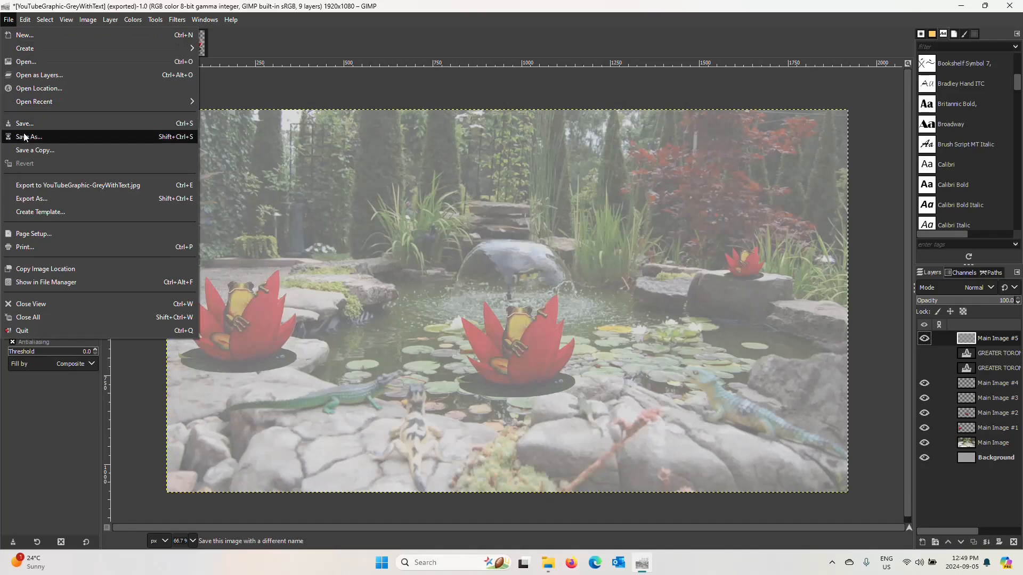
click(31, 203)
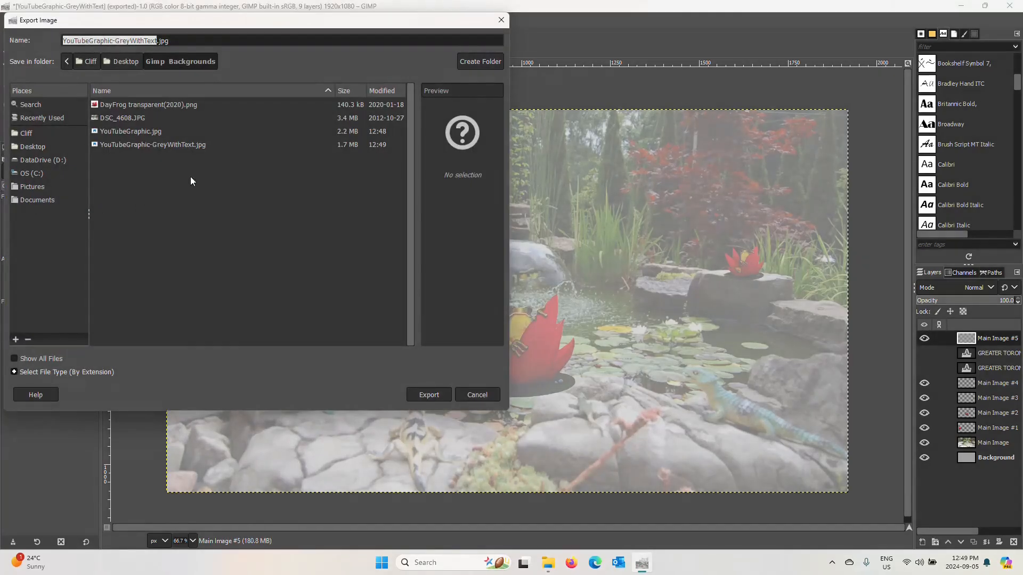
click(144, 41)
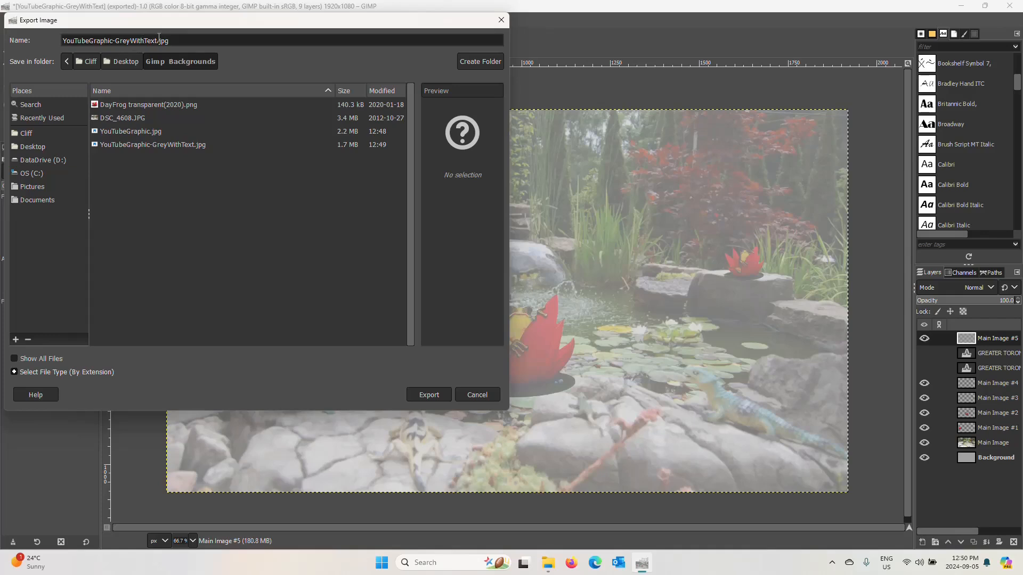
key(BackSpace)
key(BackSpace)
key(BackSpace)
key(BackSpace)
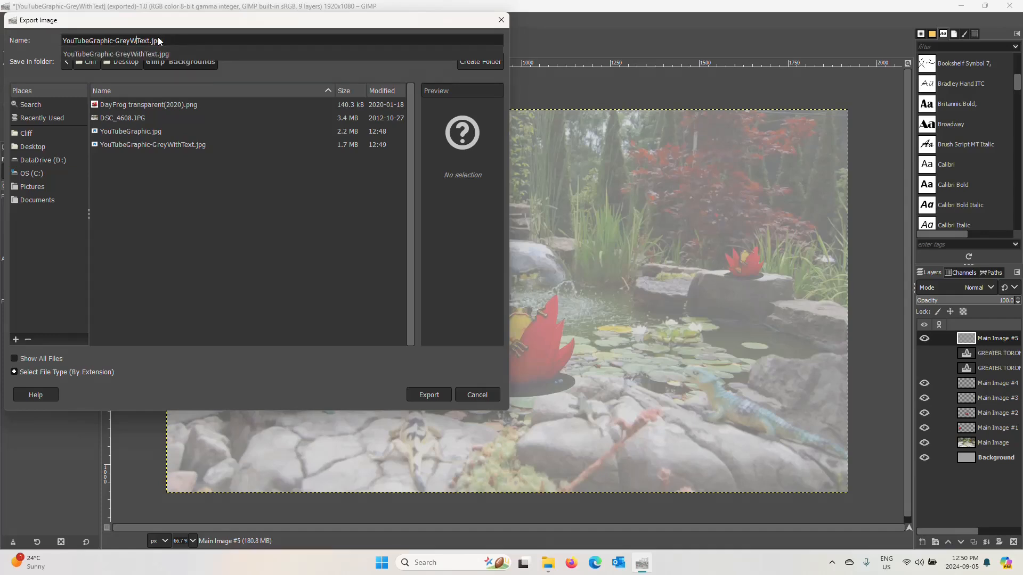
text(No)
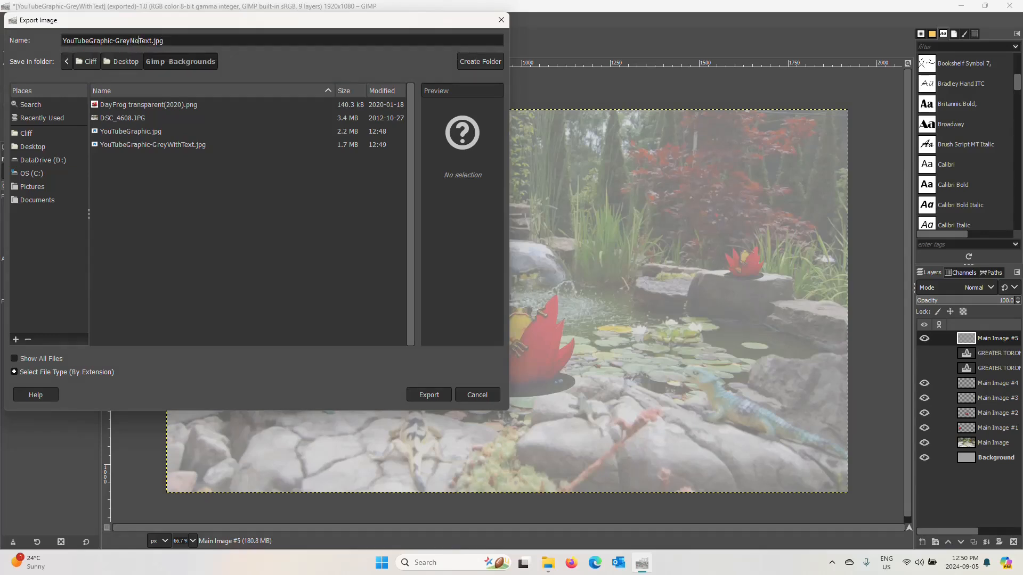
click(432, 396)
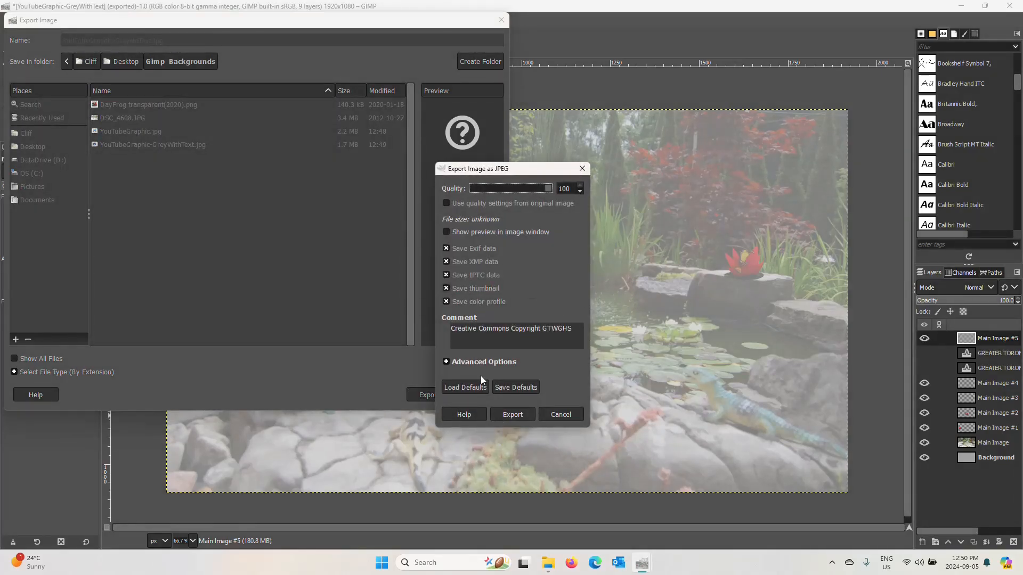
click(505, 414)
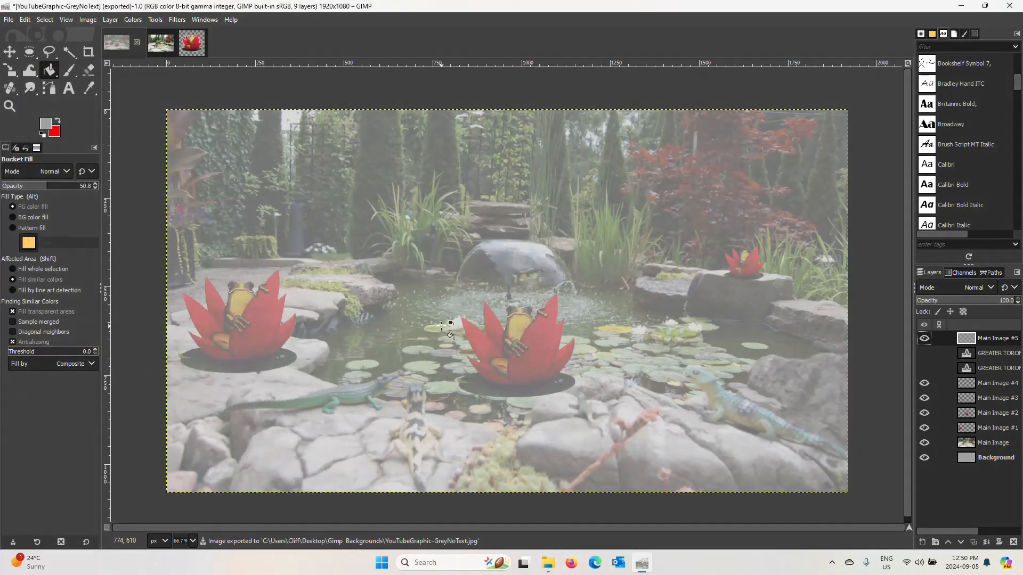
Step: Hide the Main Image #2 layer holding the center frog, leaving the gray overlay layer shown
click(925, 339)
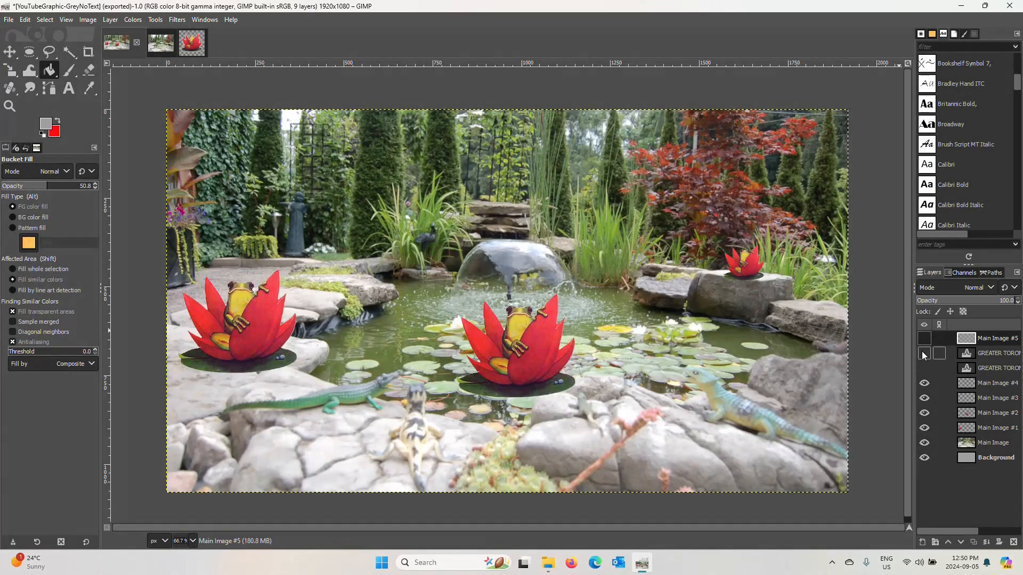
click(924, 339)
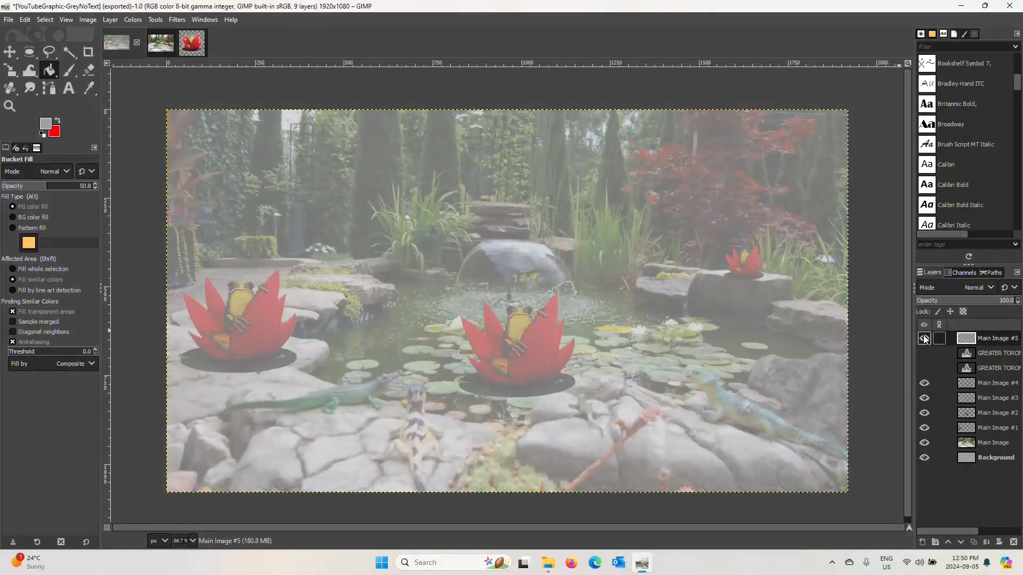
click(924, 413)
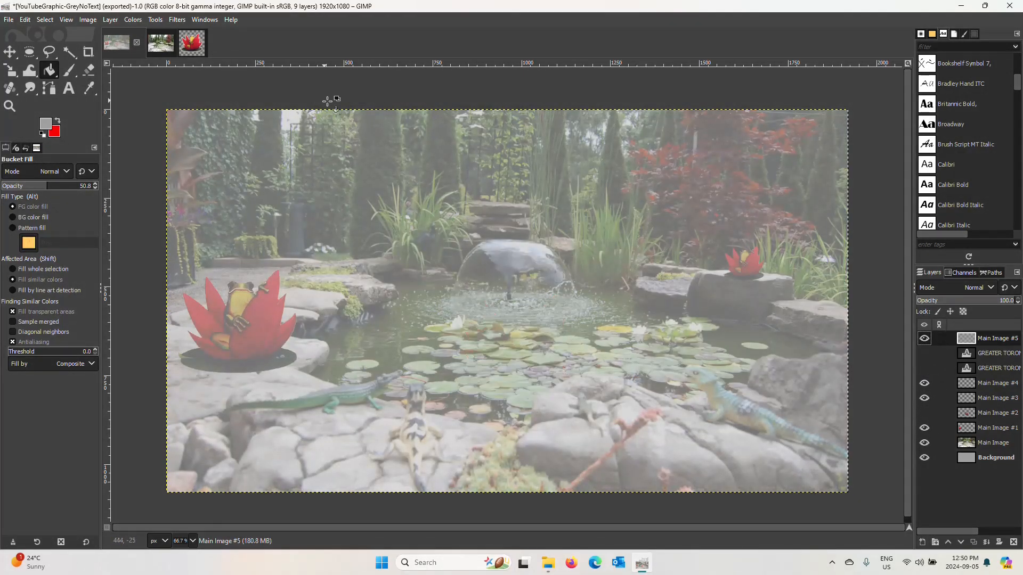
Step: Export the image as YouTubeGraphic-GreyNoTextTwoFrog.jpg in the Gimp Backgrounds folder with the existing JPEG options
click(11, 22)
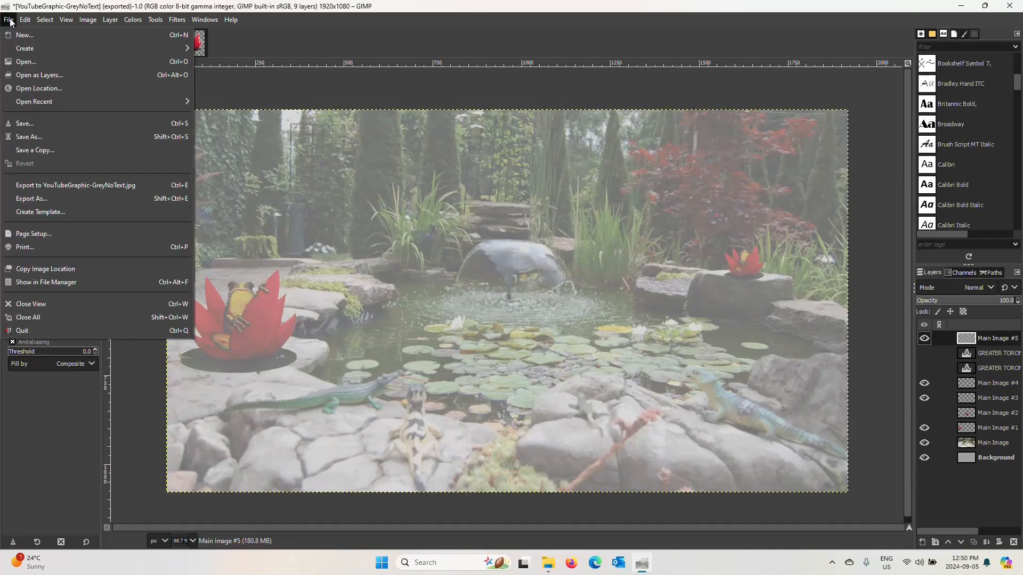
click(30, 198)
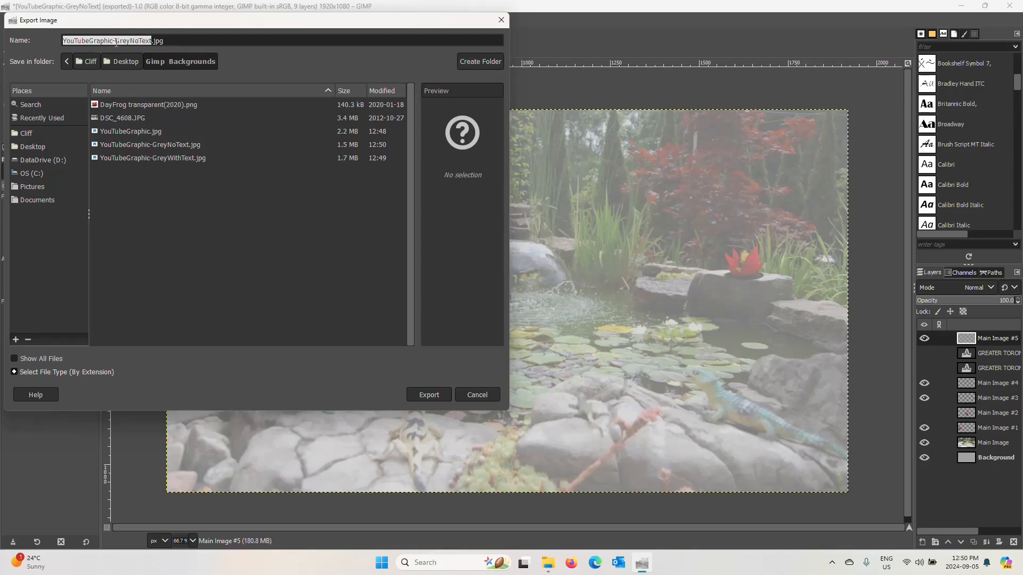
click(132, 42)
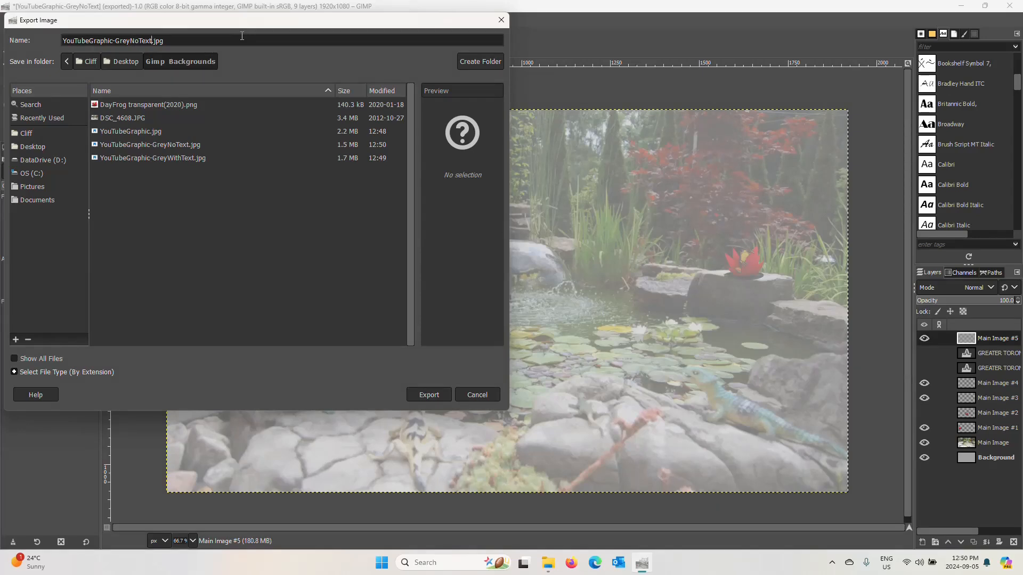
text(TwoFrog)
click(429, 394)
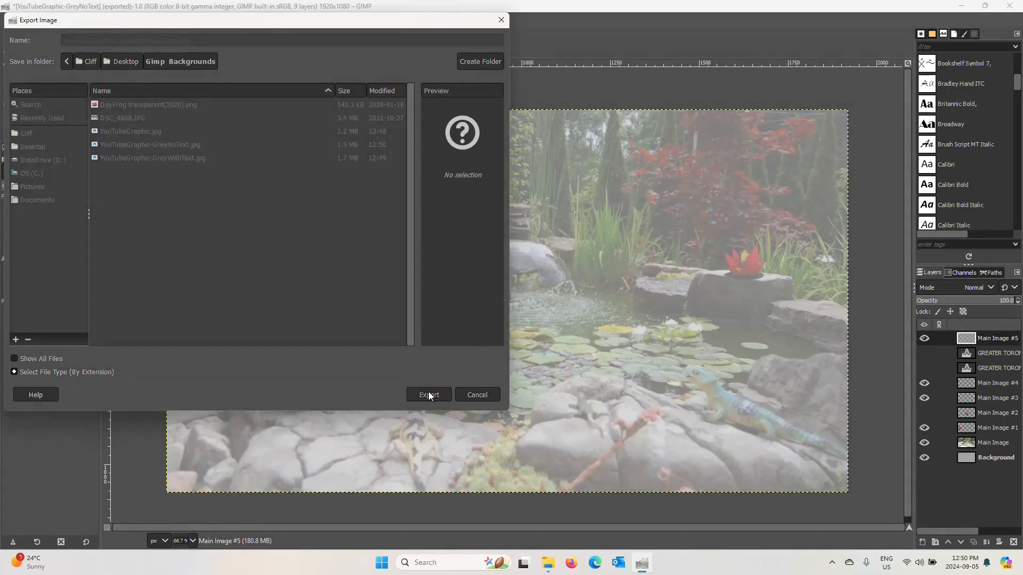
click(506, 414)
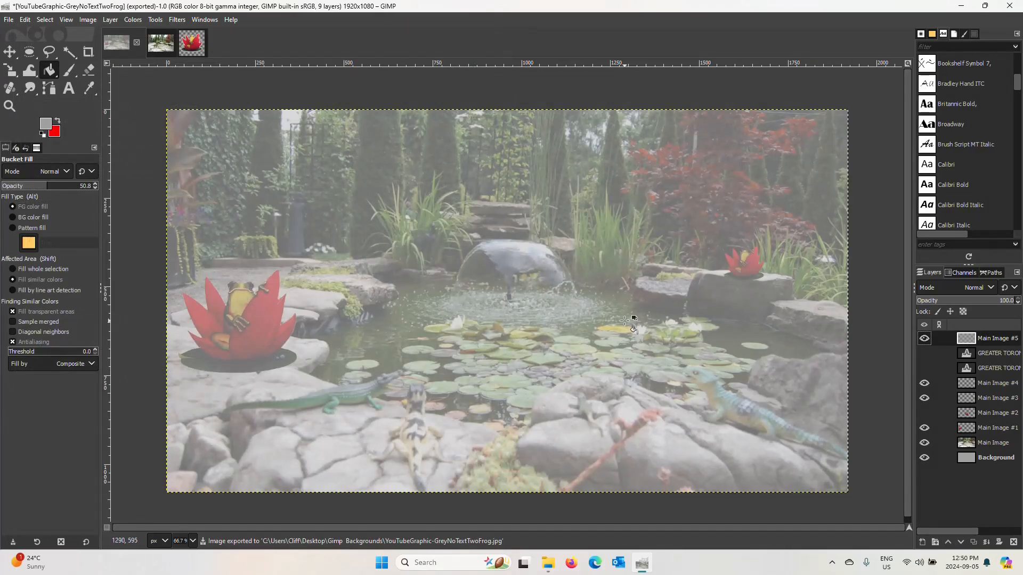
Step: Hide the gray overlay layer and show both title text layers and the Main Image #2 frog layer
click(924, 339)
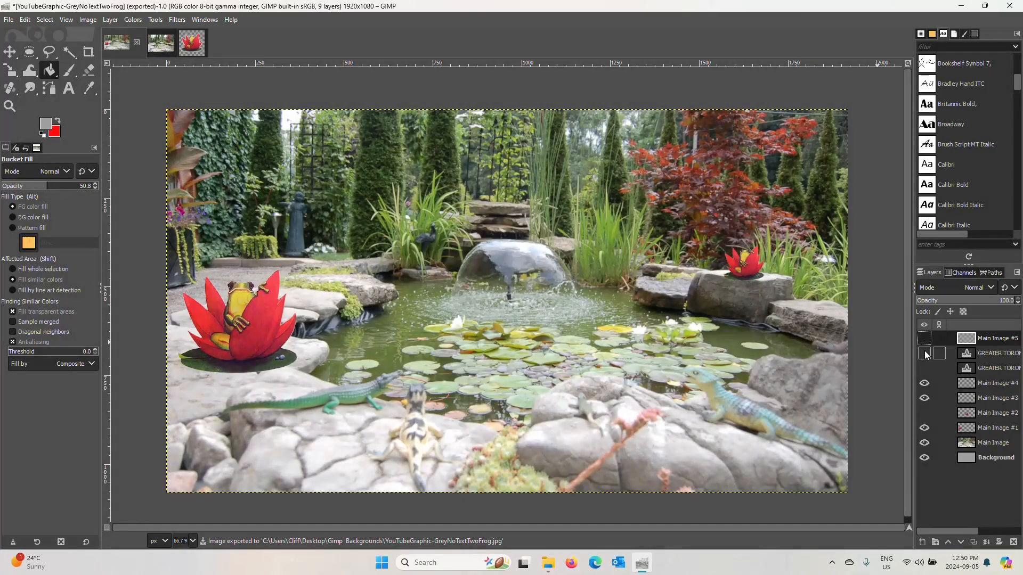
click(924, 353)
click(924, 368)
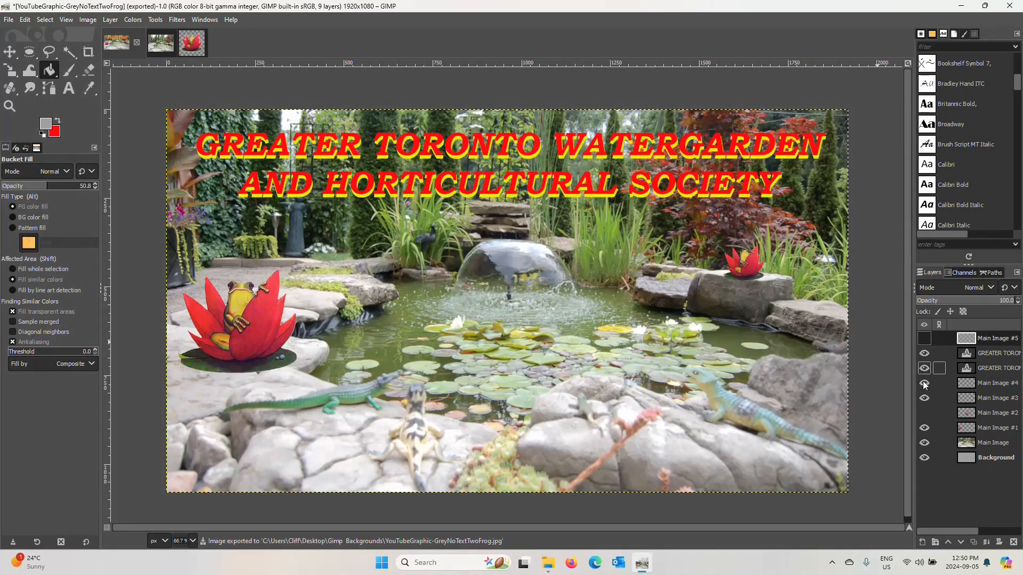
click(925, 413)
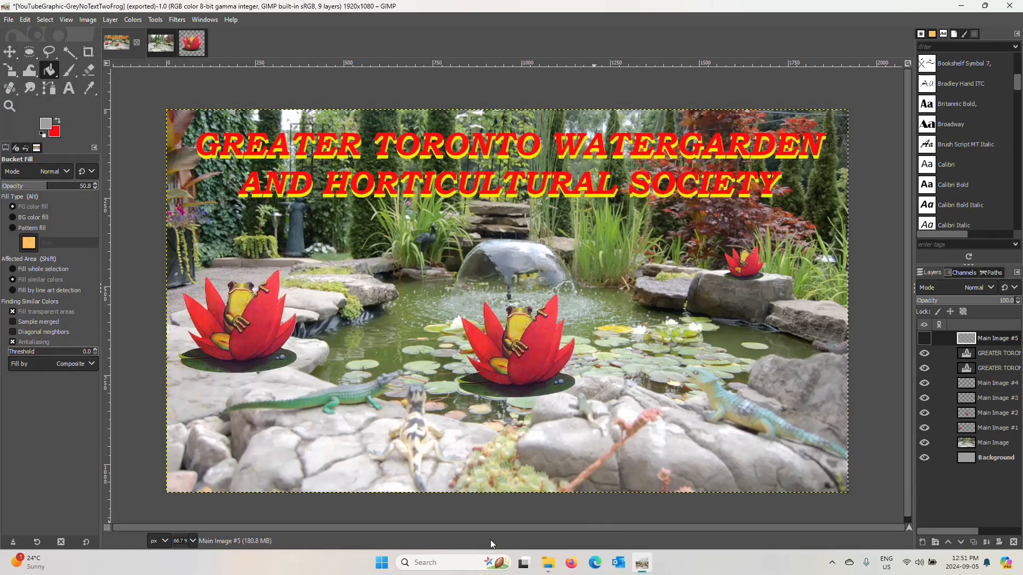
Step: Switch to File Explorer, preview the source and exported images in the Gimp Backgrounds folder, and return to GIMP
click(545, 565)
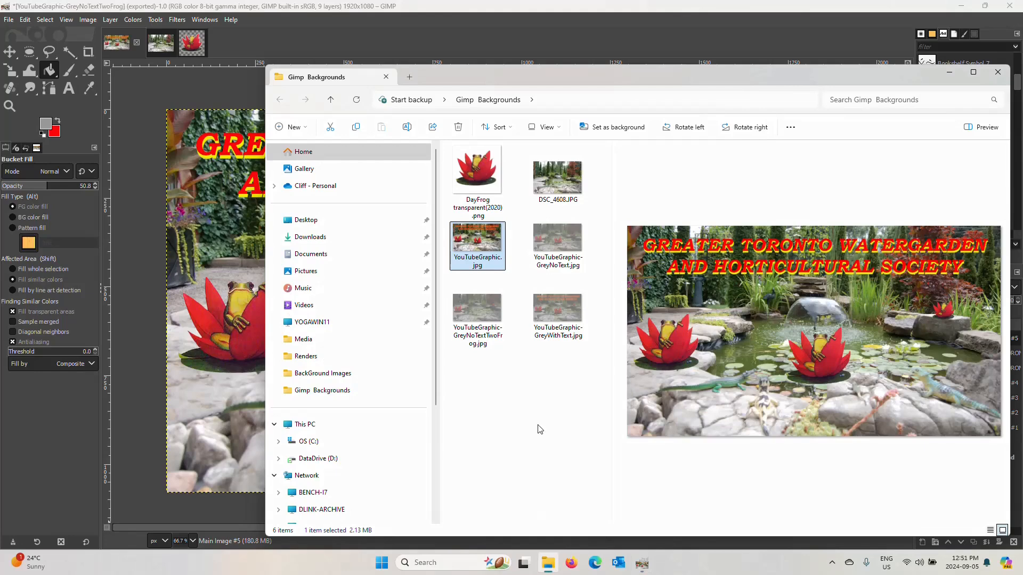
click(476, 184)
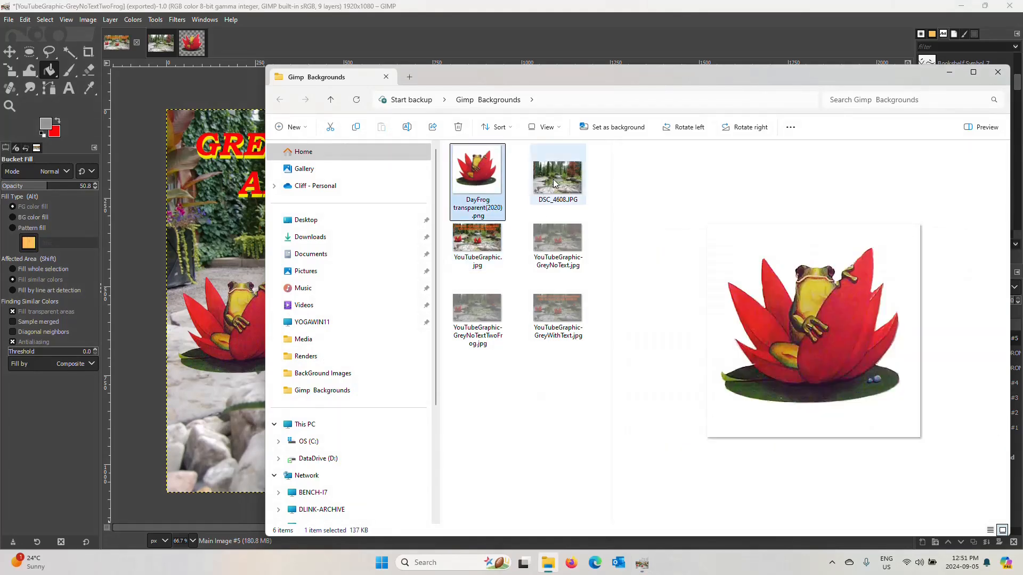
click(554, 184)
click(468, 245)
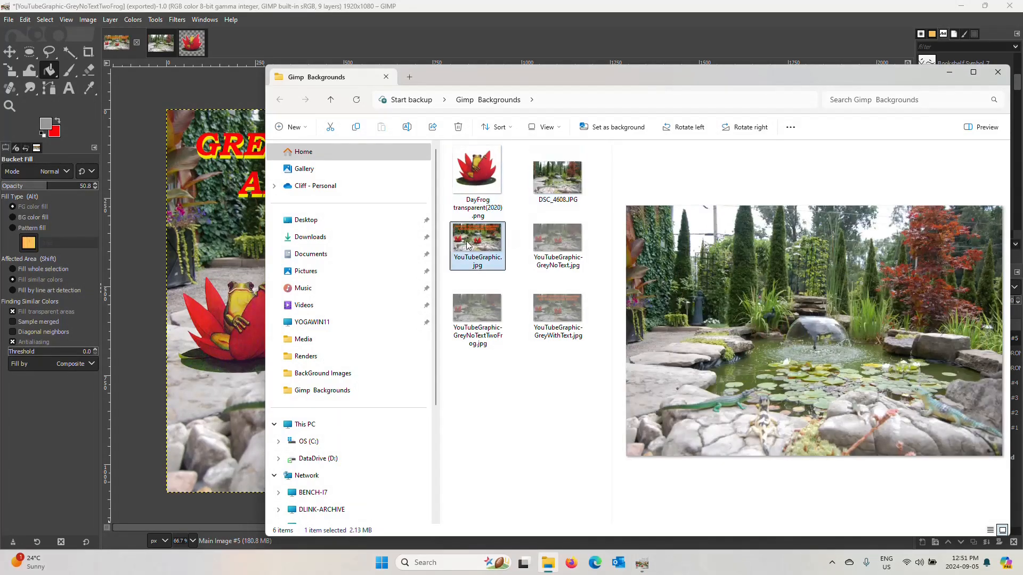
click(551, 246)
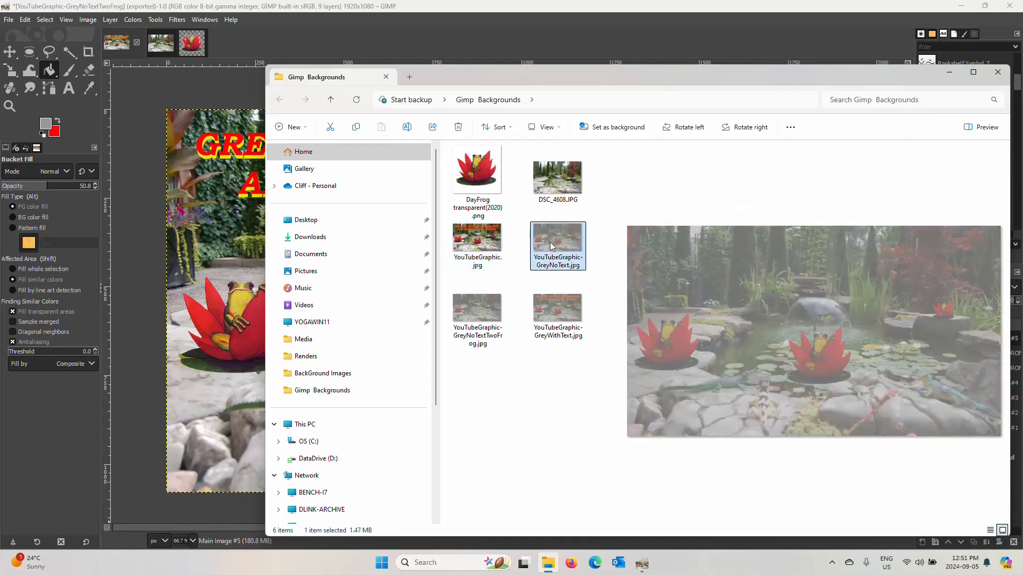
click(500, 311)
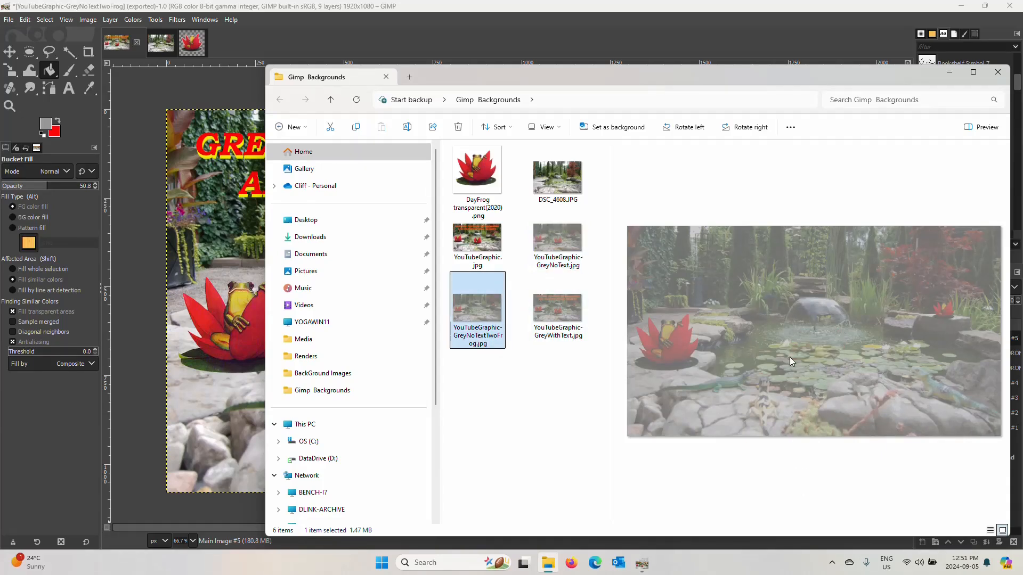
click(568, 304)
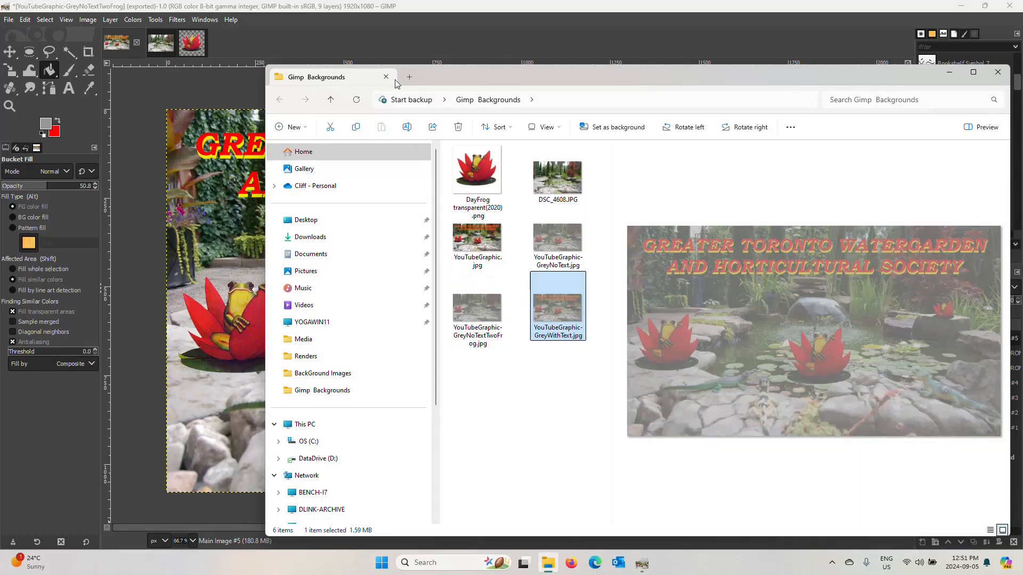
click(434, 14)
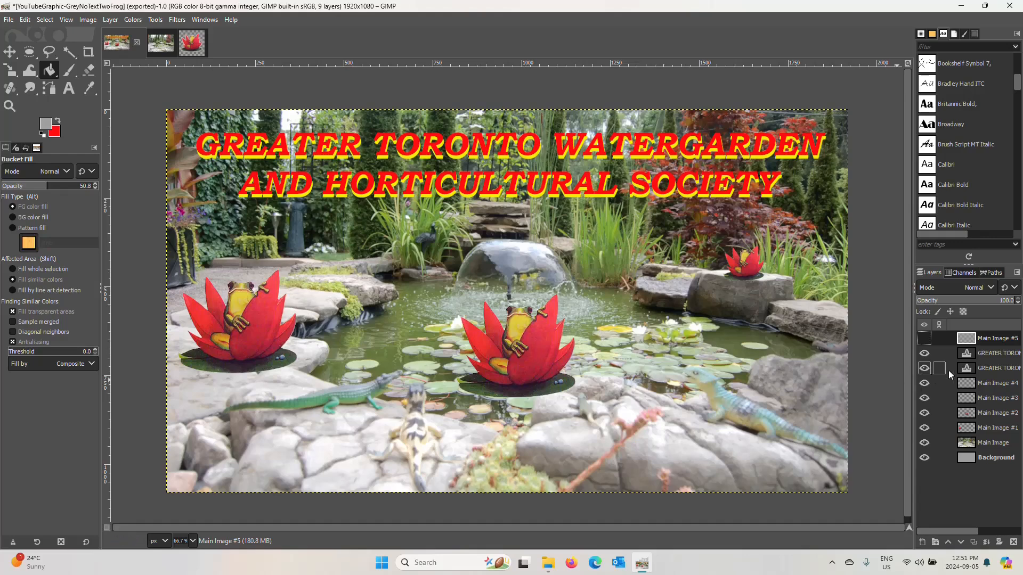
Step: Hide both title text layers and export the image as YouTubeGraphic-NoText.jpg in the Gimp Backgrounds folder
click(925, 354)
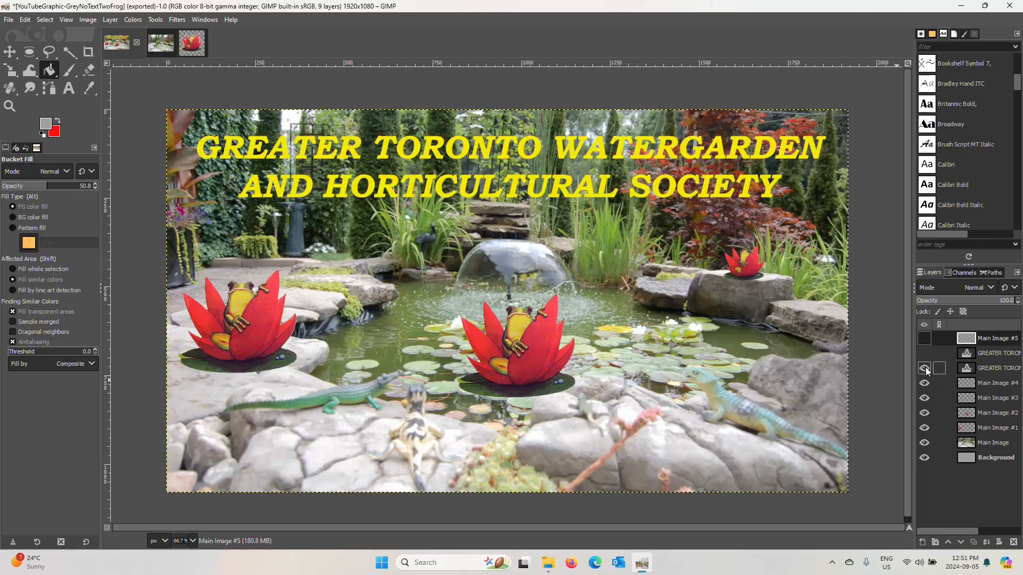
click(926, 368)
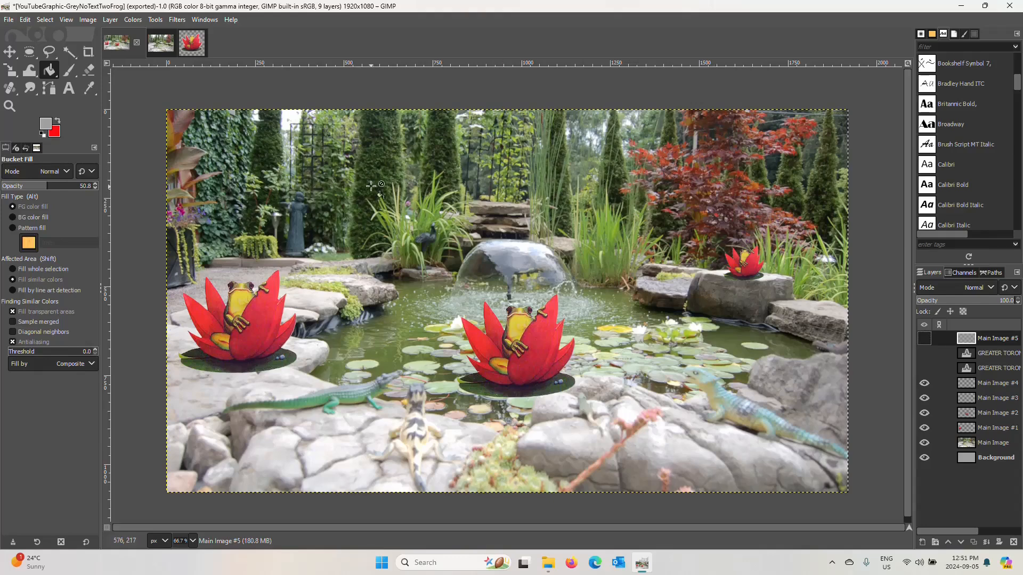
click(9, 21)
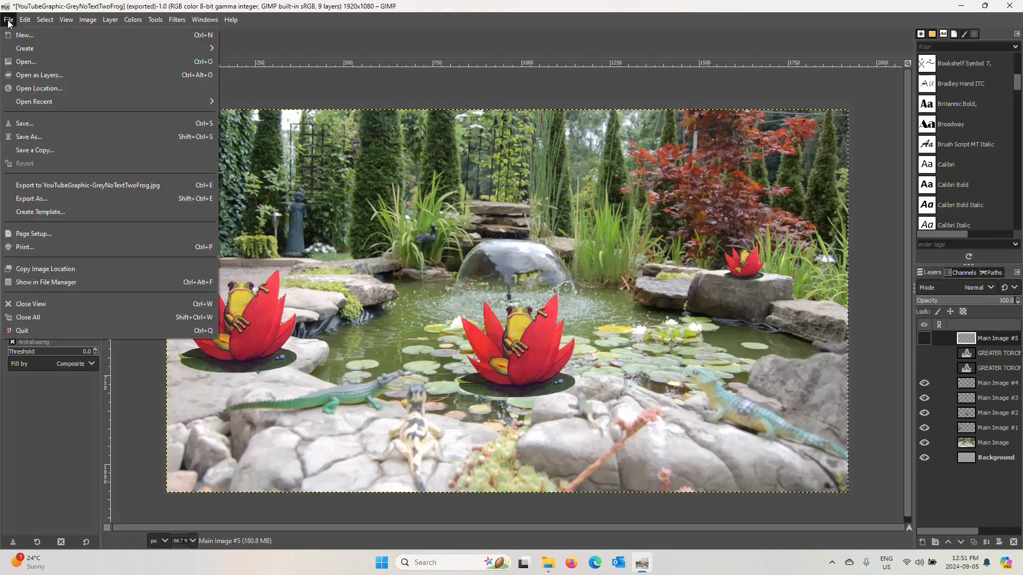
click(29, 199)
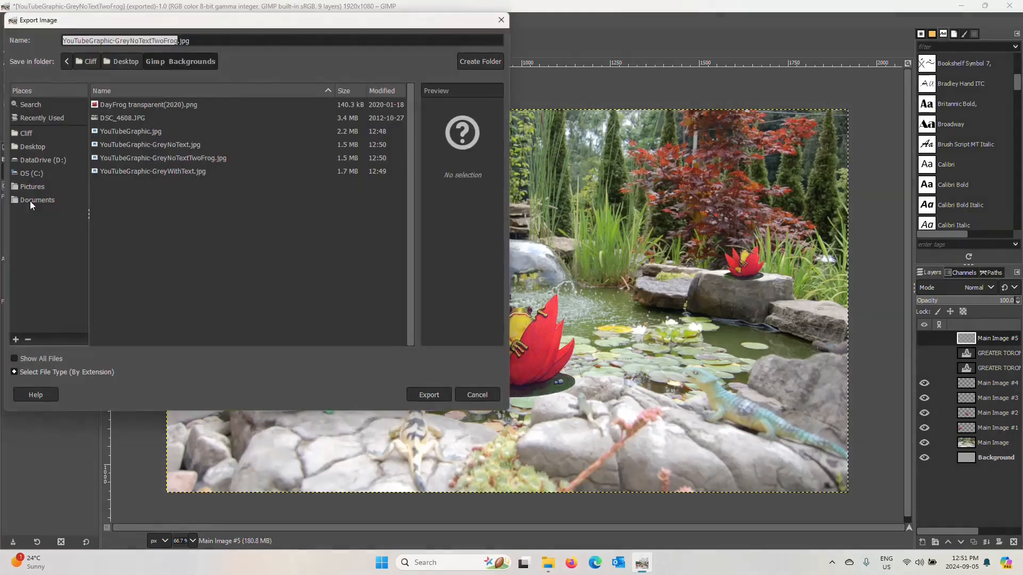
click(116, 40)
drag(117, 41, 131, 41)
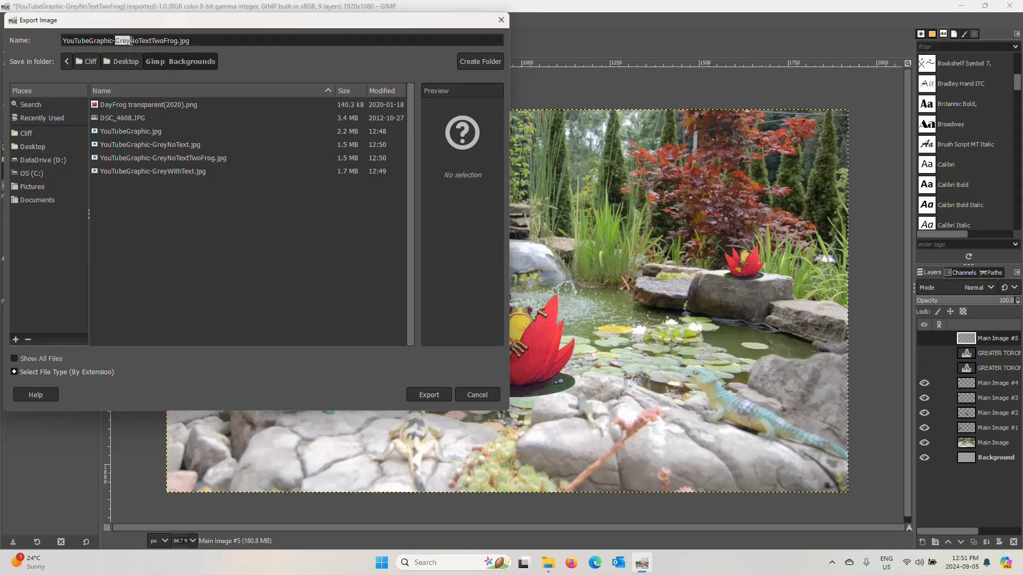
key(BackSpace)
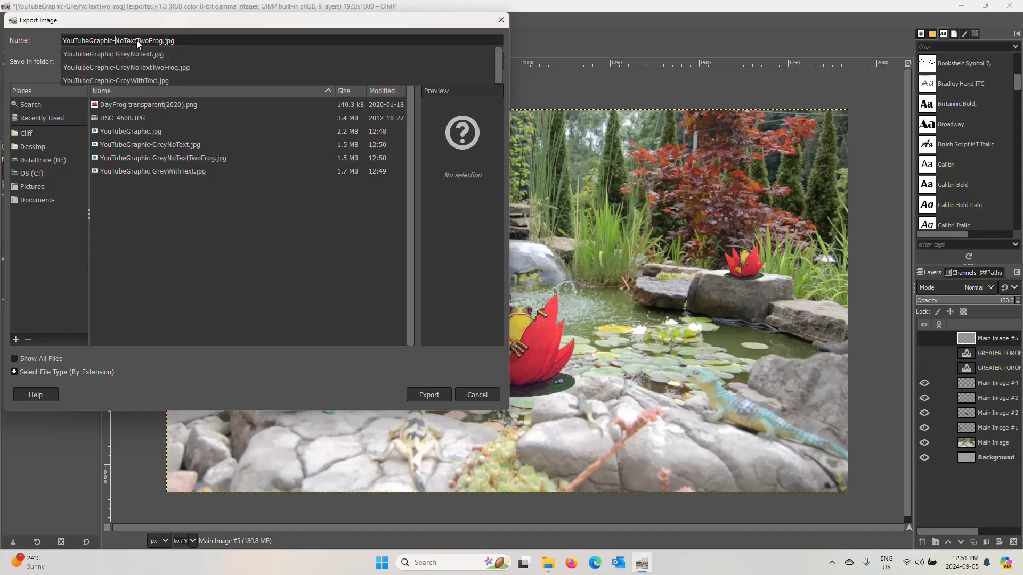
click(137, 40)
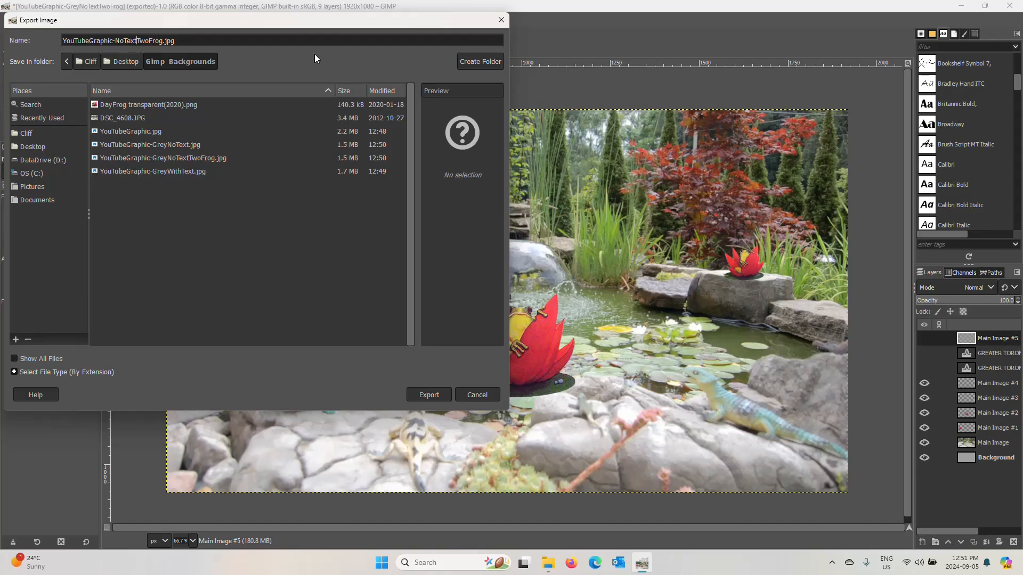
key(Delete)
key(Delete)
key(Delete)
key(Delete)
key(Delete)
key(Delete)
key(Delete)
click(429, 397)
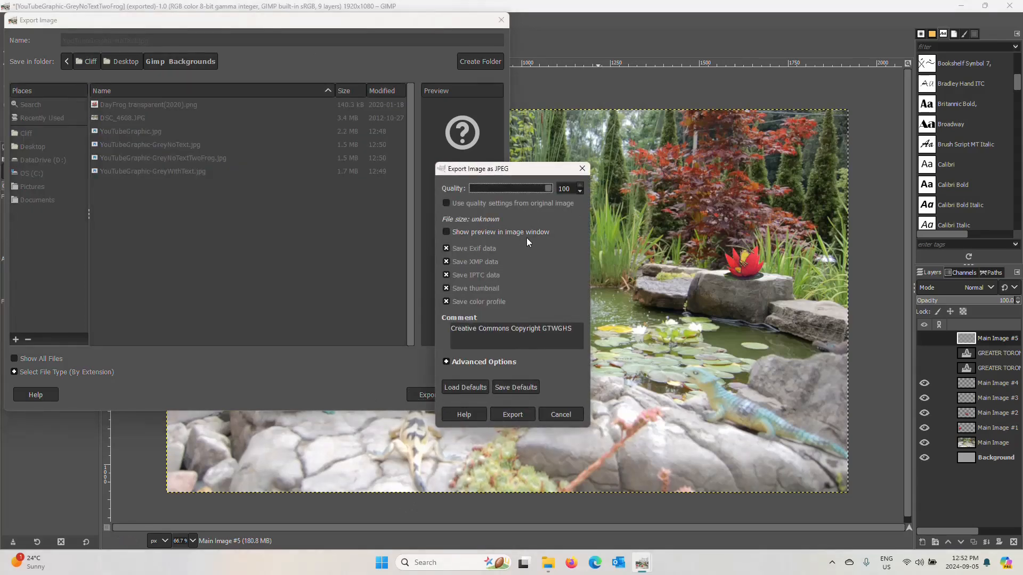
click(515, 414)
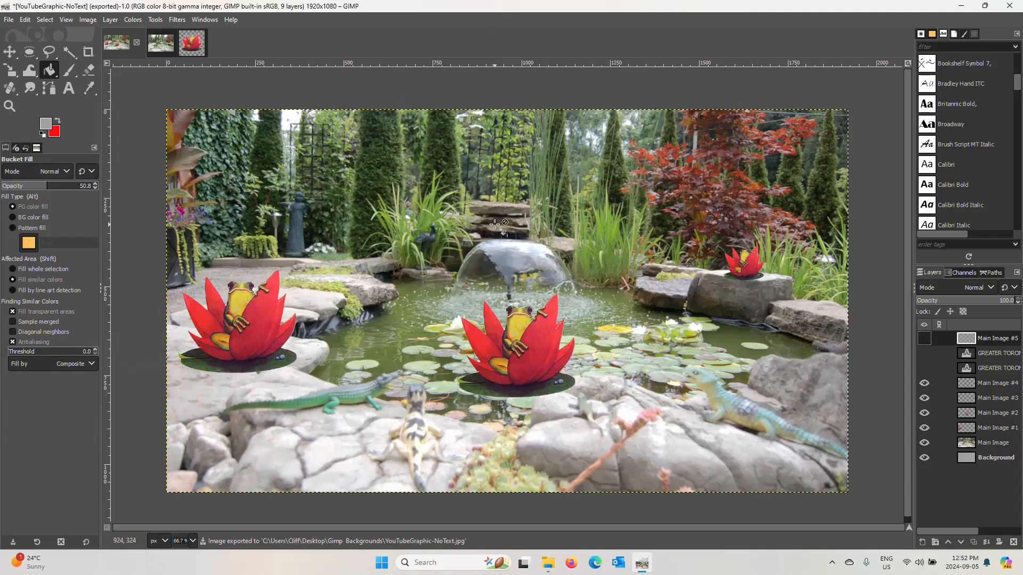
Step: Switch to File Explorer and compare previews of YouTubeGraphic-NoText.jpg, the other exported variants and the source images
click(553, 568)
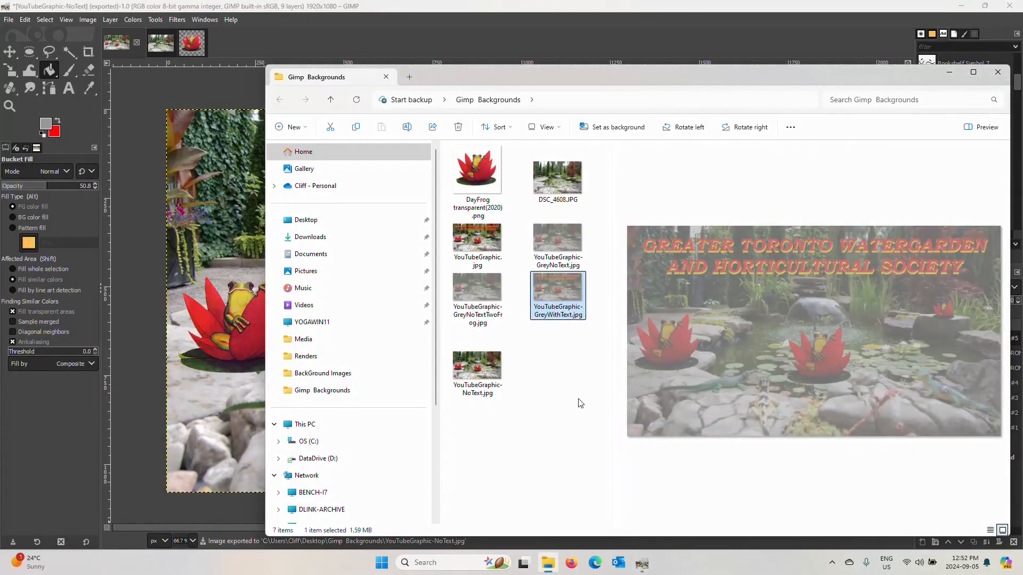
click(543, 184)
click(477, 171)
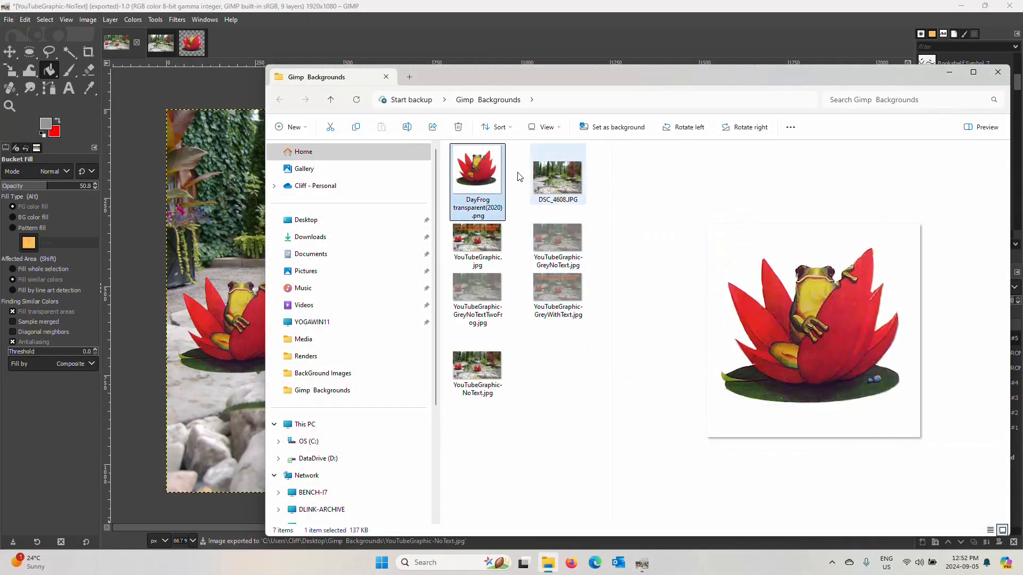
click(557, 176)
click(478, 245)
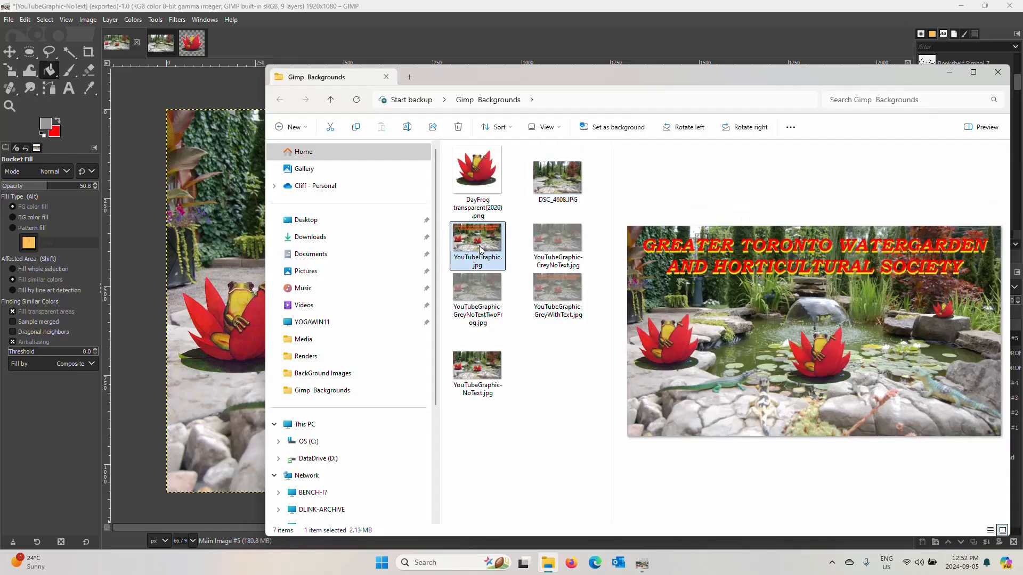
click(489, 379)
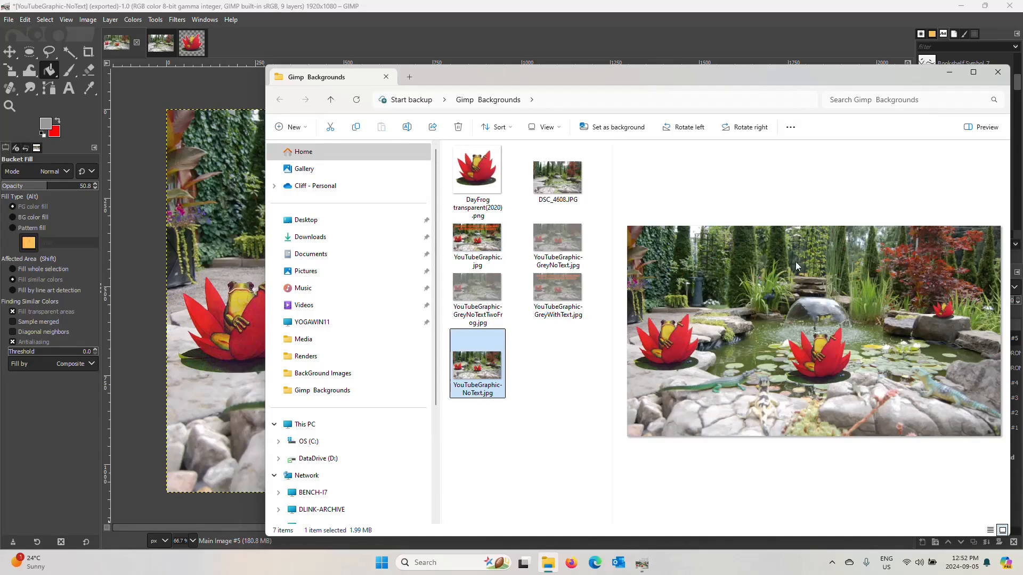
click(550, 236)
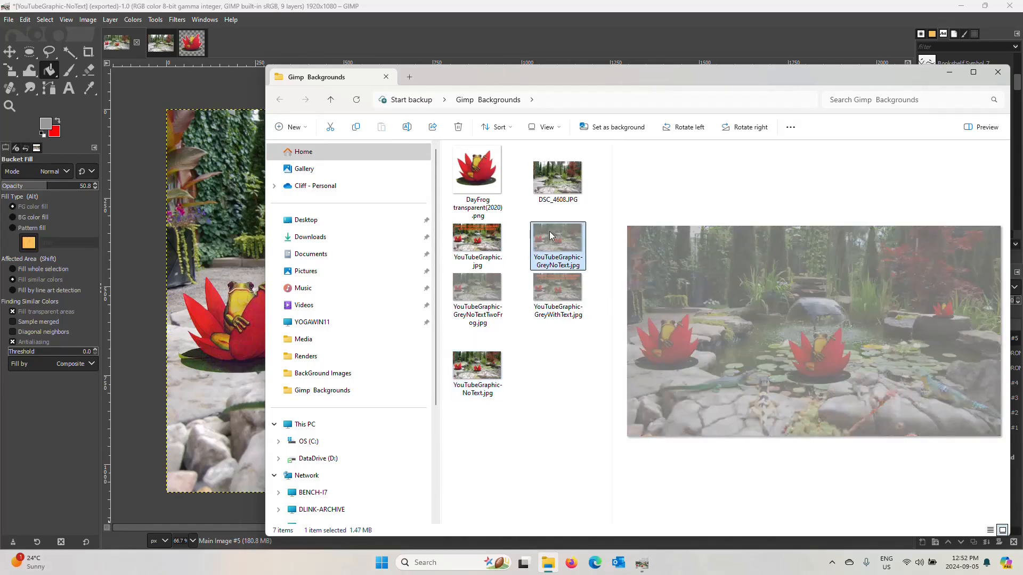
click(560, 296)
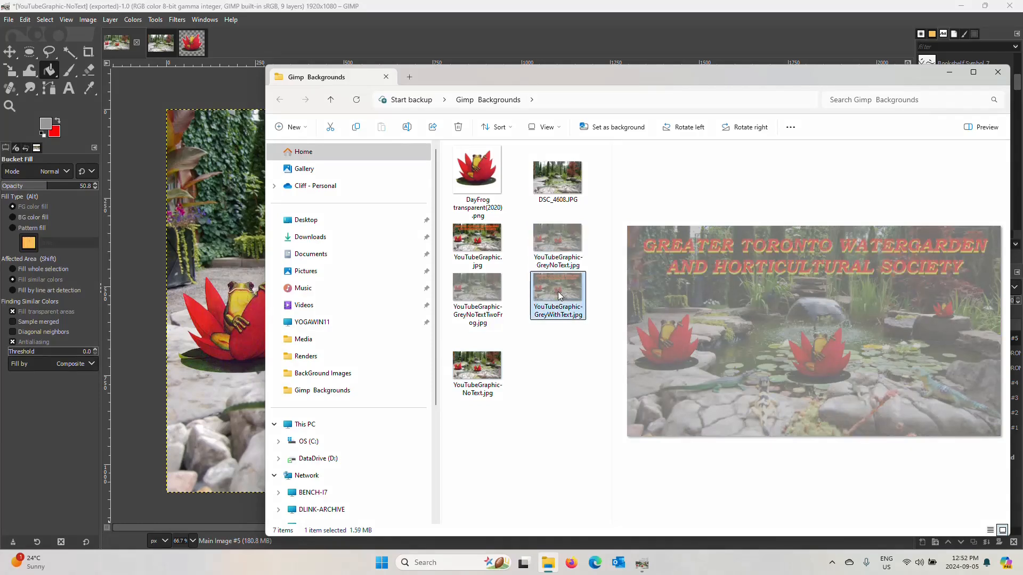
click(476, 293)
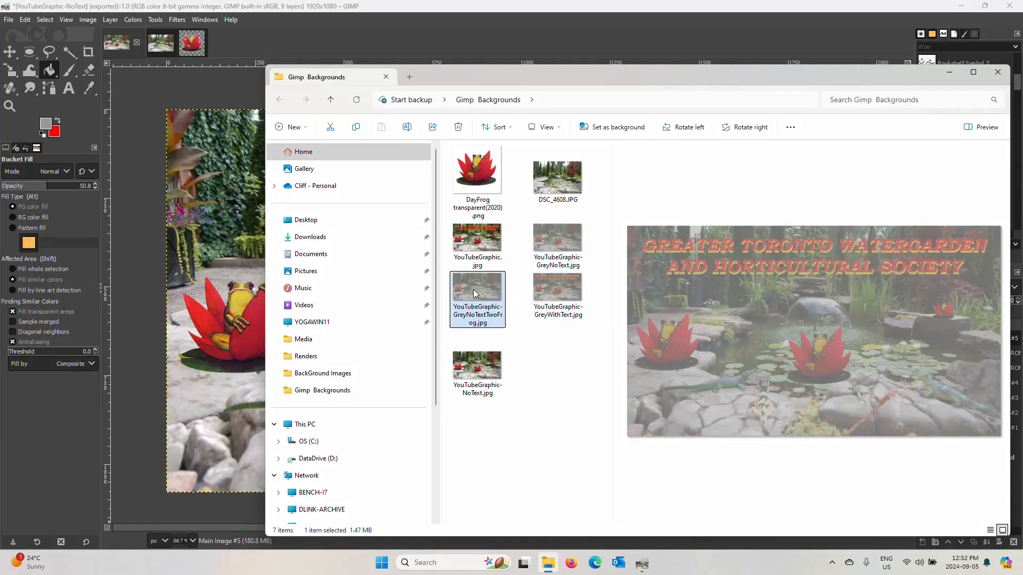
click(558, 290)
click(561, 240)
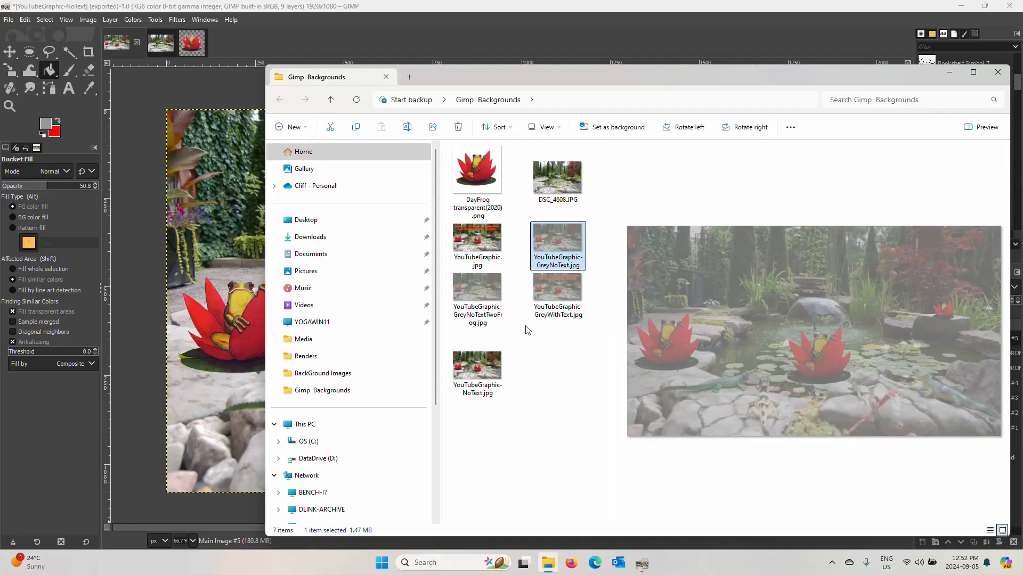
Step: Compare previews of YouTubeGraphic.jpg with the NoText, GreyWithText and GreyNoText variants, and return to GIMP
click(468, 229)
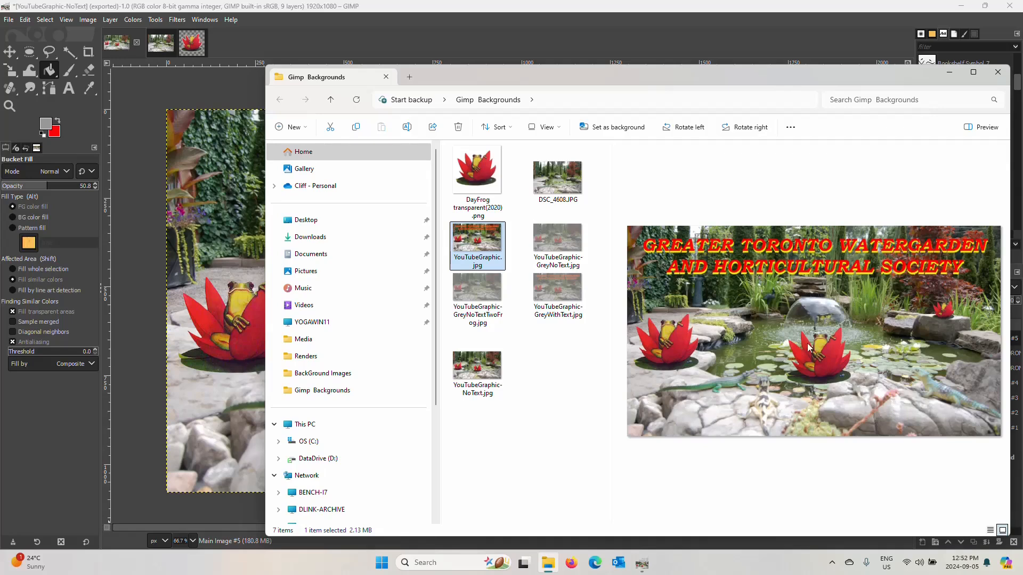
click(472, 374)
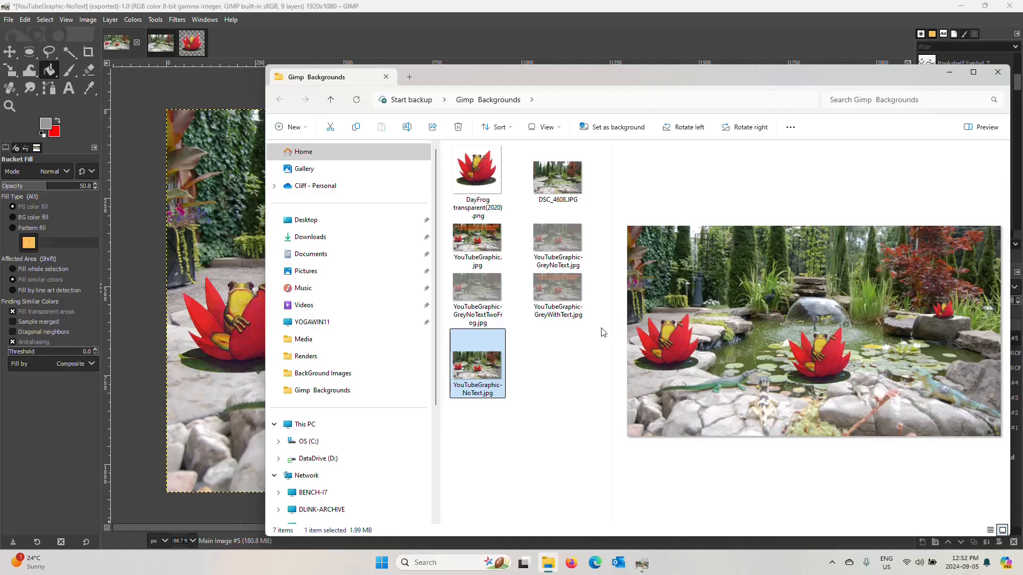
click(473, 238)
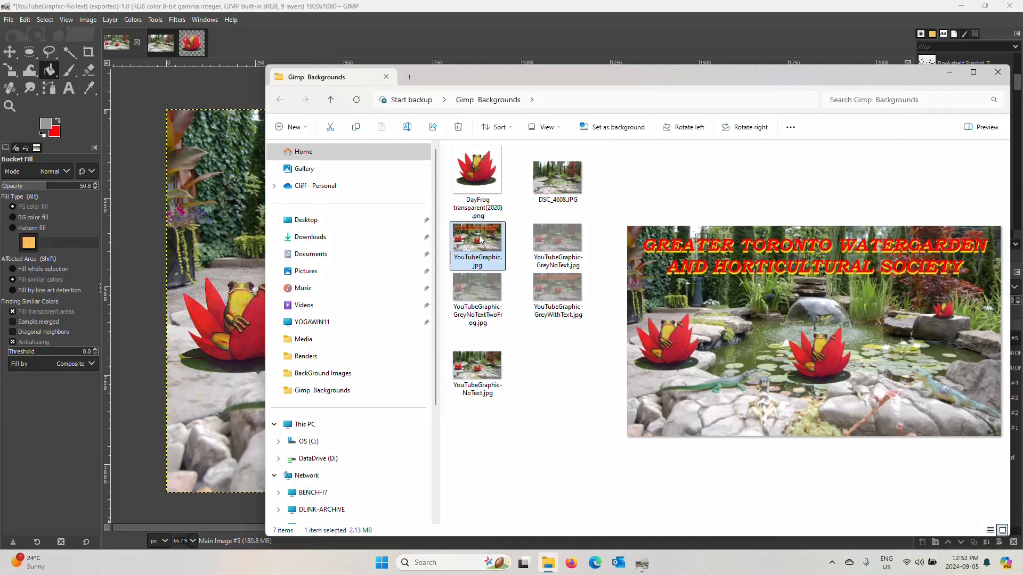
click(565, 292)
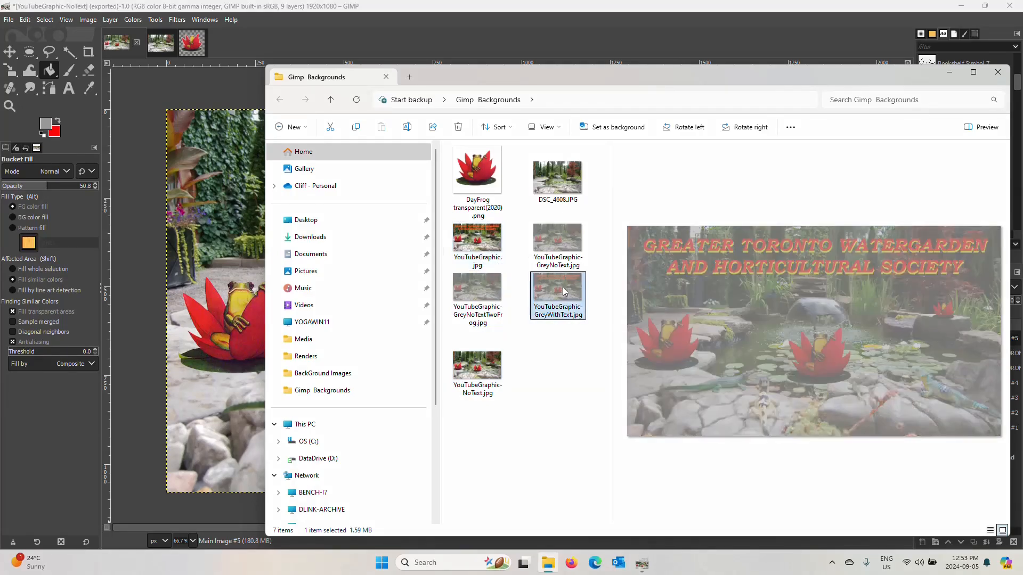
click(564, 245)
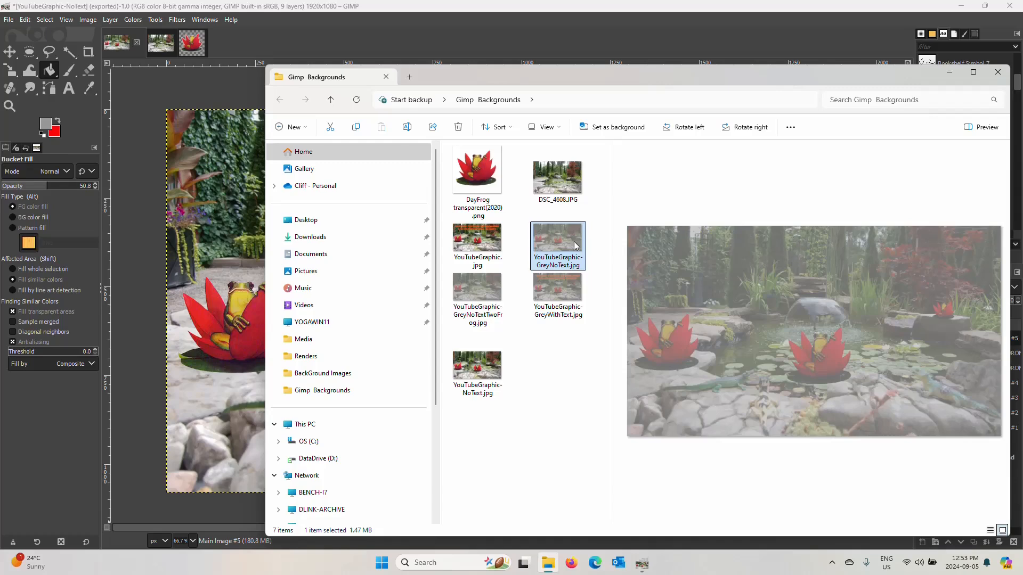
click(555, 280)
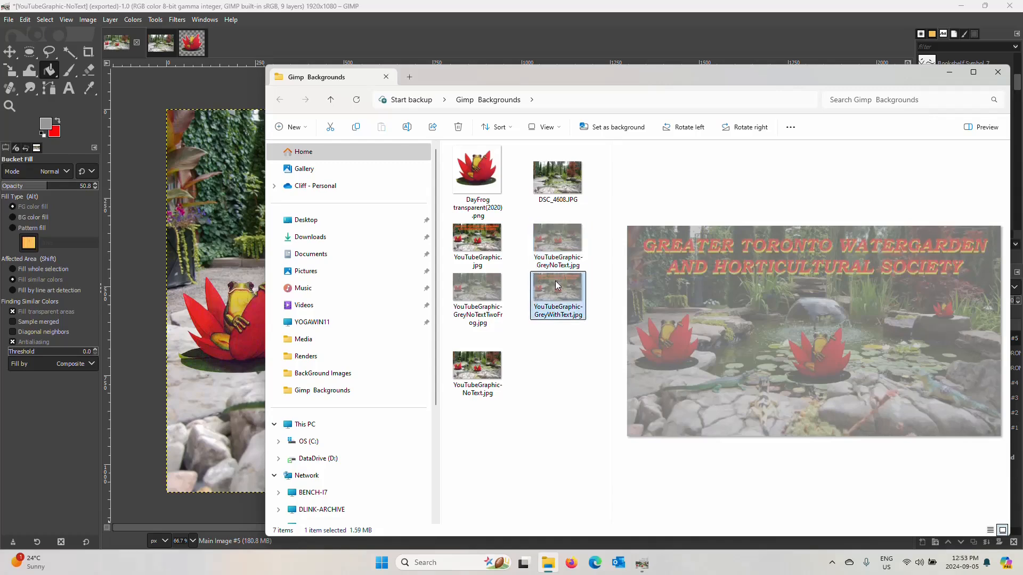
click(477, 244)
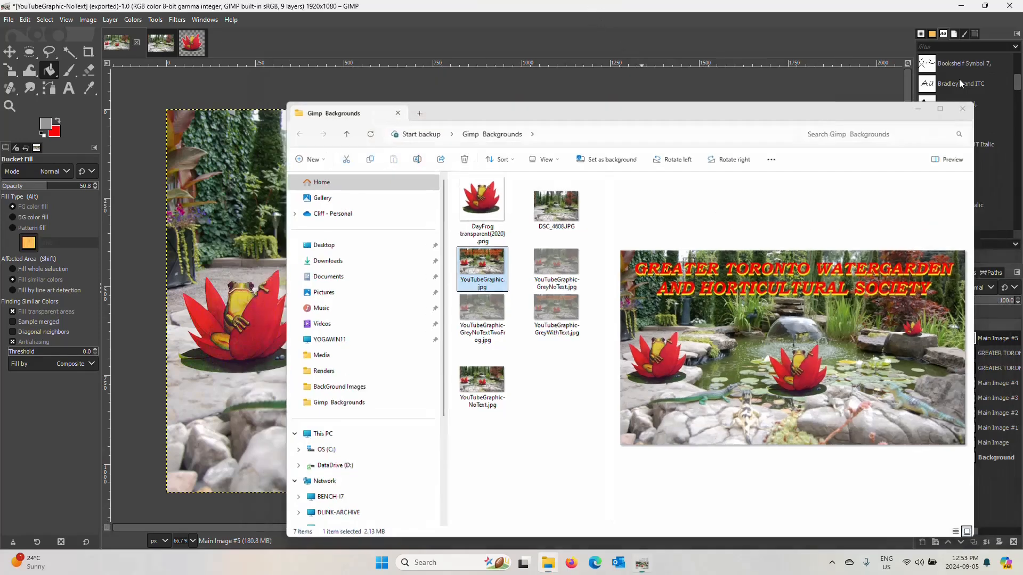
click(952, 74)
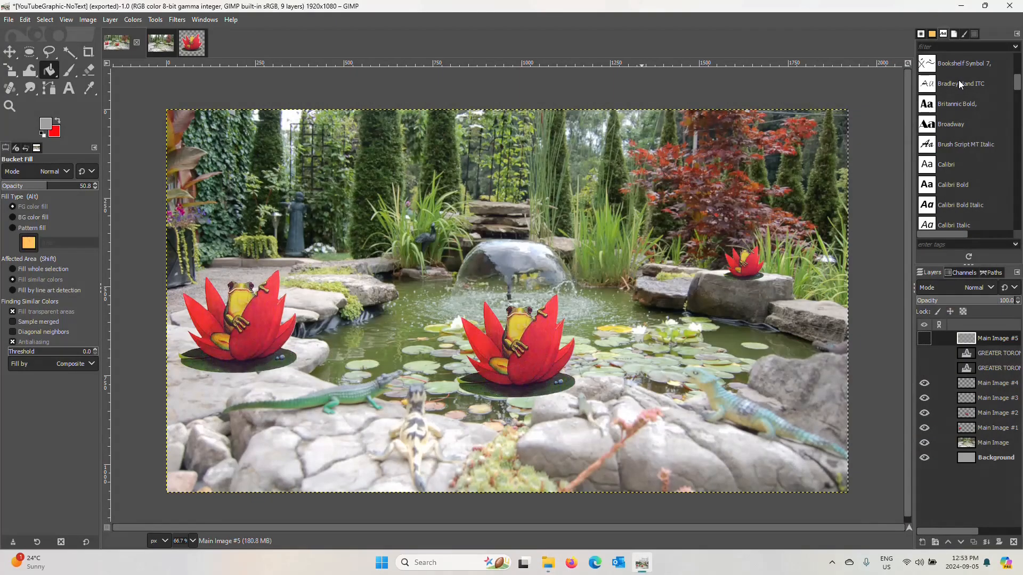
Step: Start saving the layered project and choose the Gimp Backgrounds folder on the Desktop as its destination
click(8, 21)
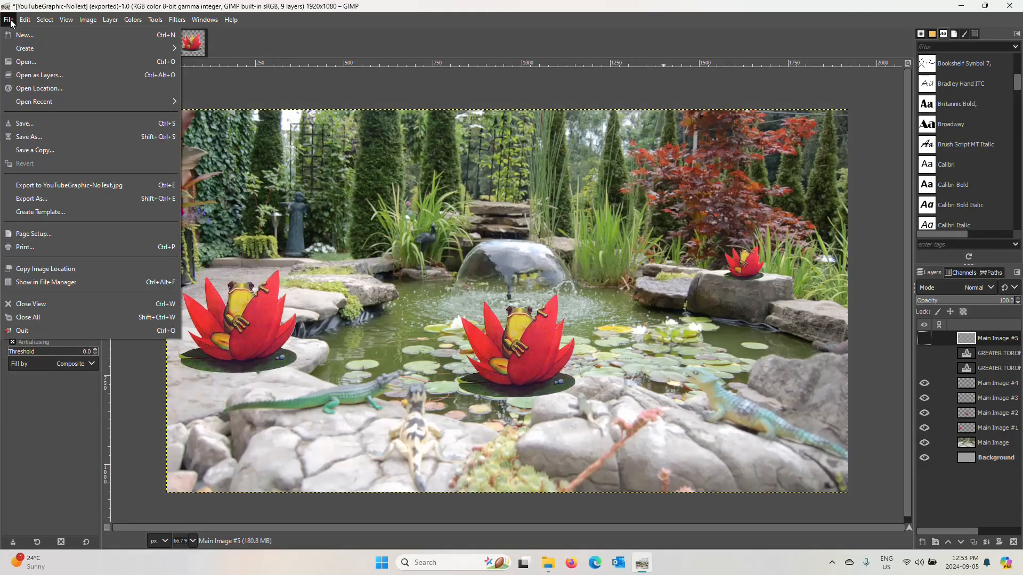
click(20, 123)
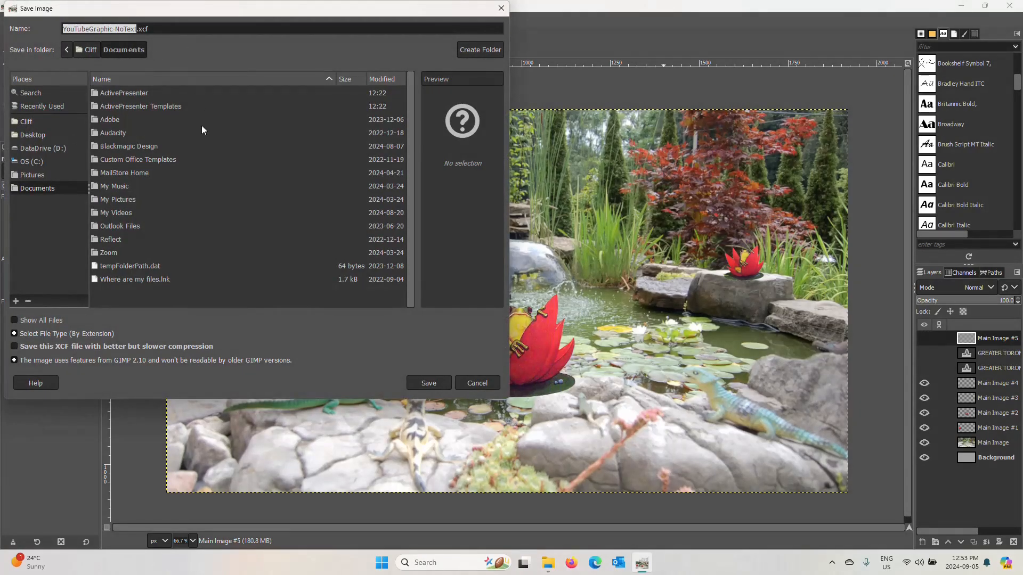
click(52, 136)
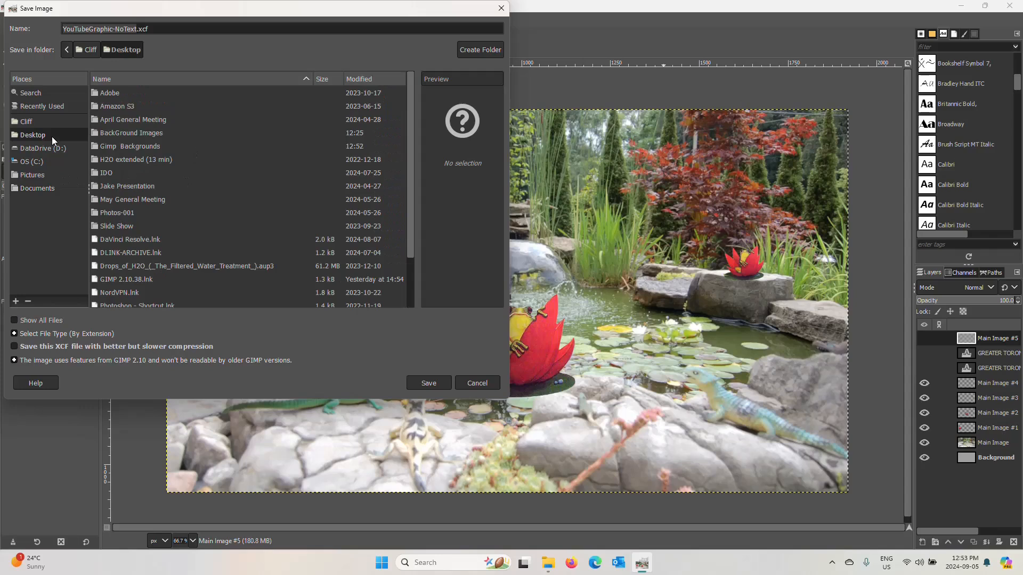
double_click(140, 146)
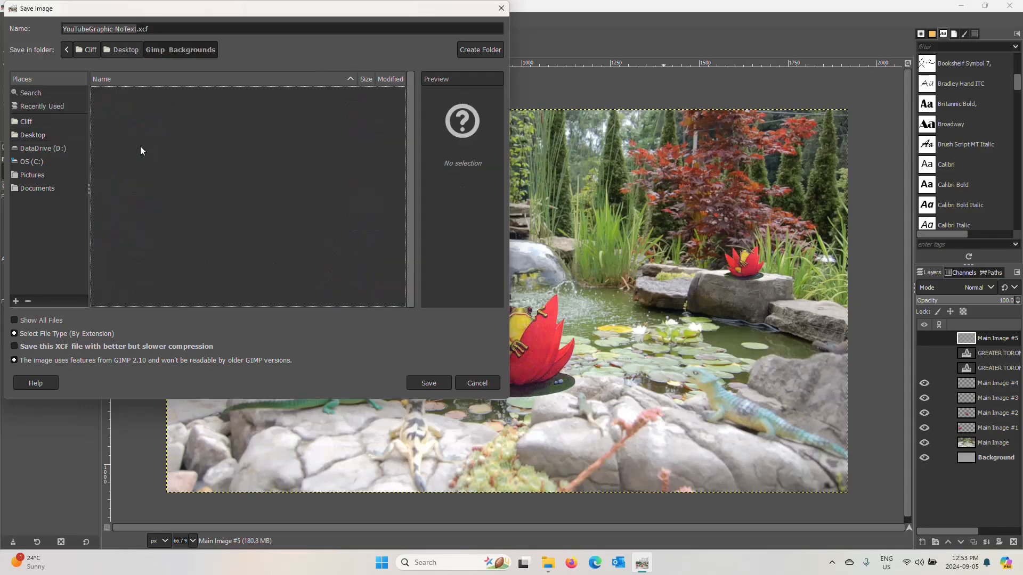
Step: Shorten the project's file name to YouTubeGraphic.xcf and save it
click(114, 28)
click(113, 29)
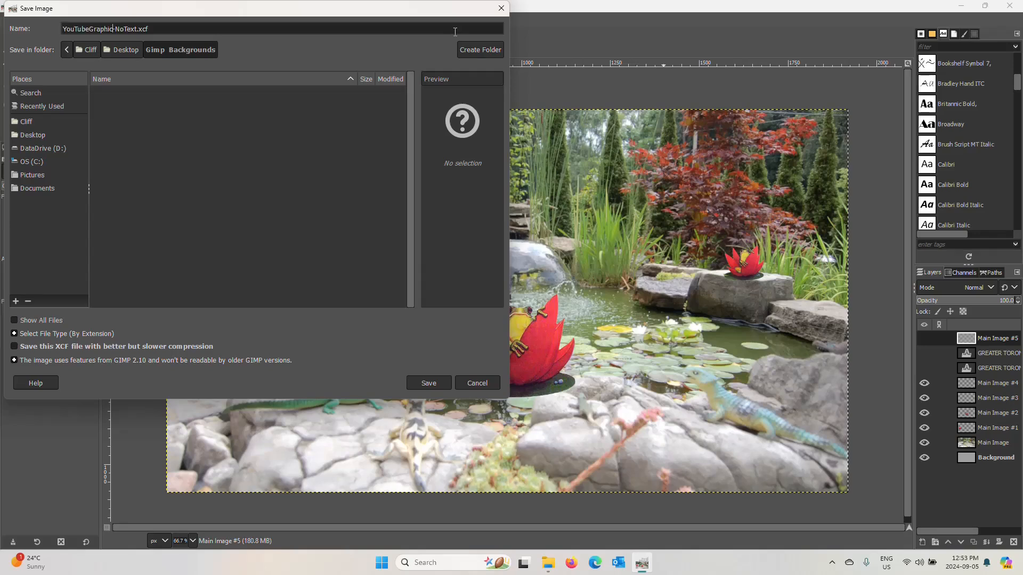
key(Delete)
key(Delete)
key(Delete)
key(Delete)
key(Delete)
key(Delete)
key(Delete)
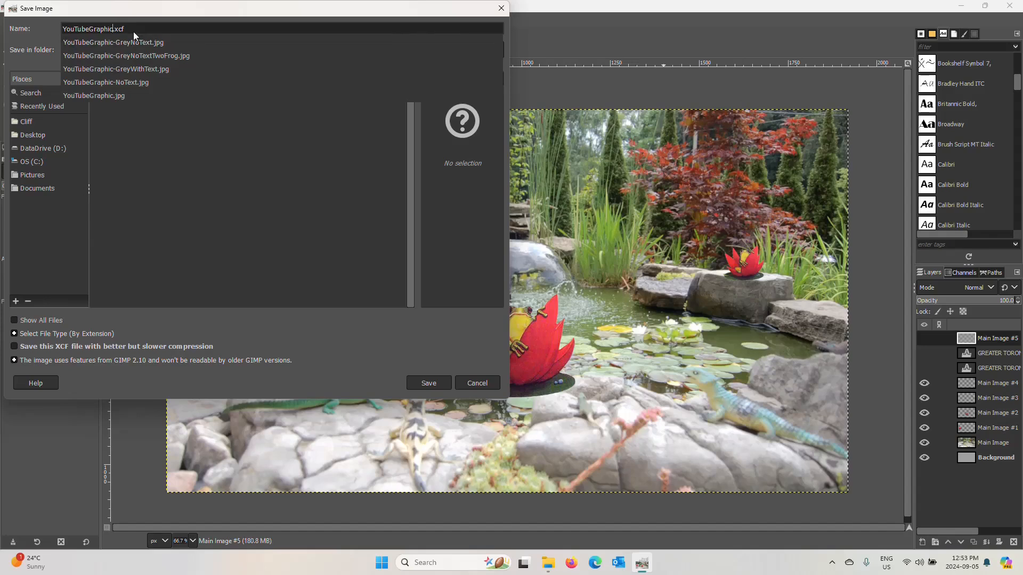
click(433, 380)
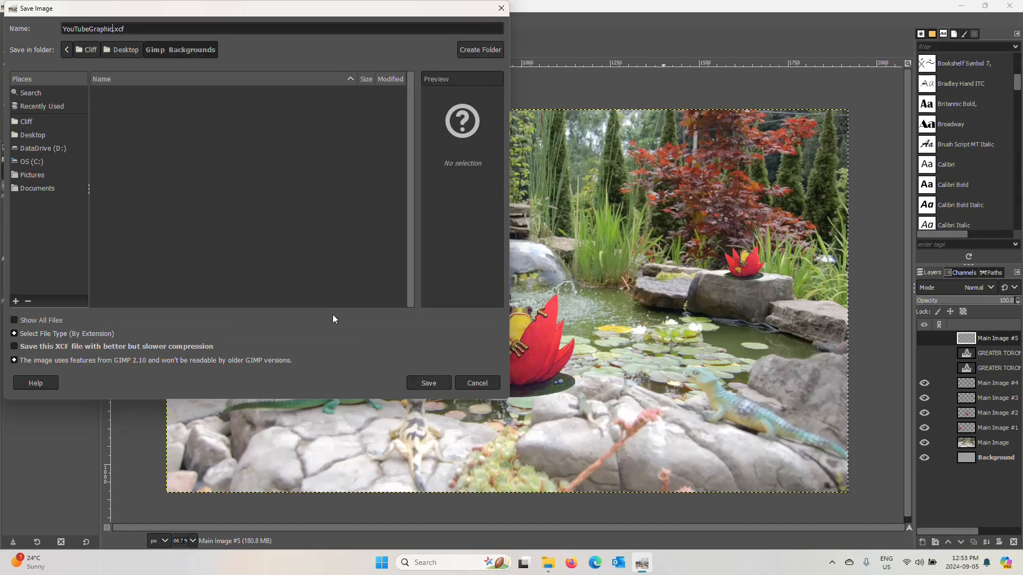
click(433, 384)
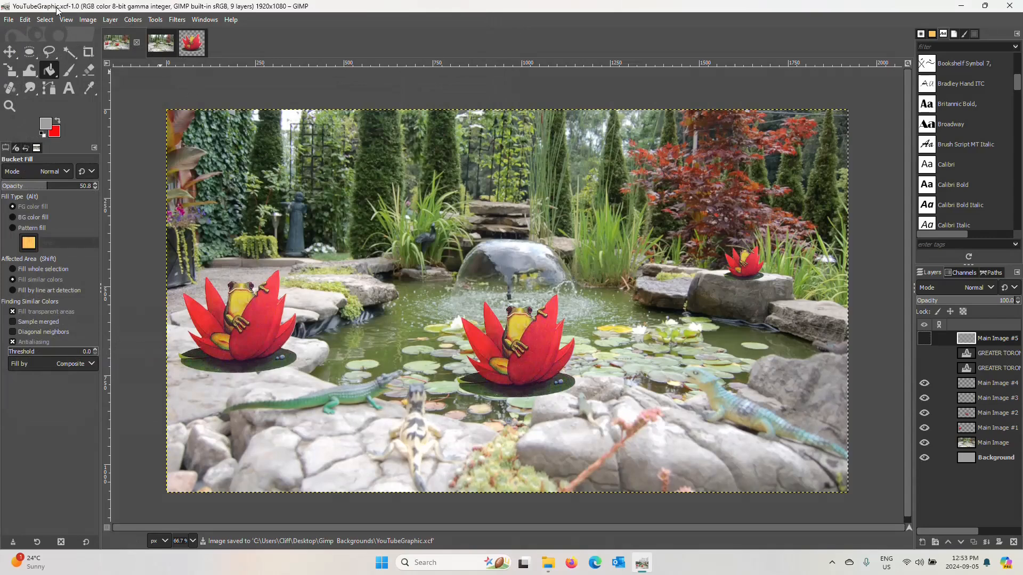
Step: Quit GIMP and discard the changes to the two imported source images
click(8, 20)
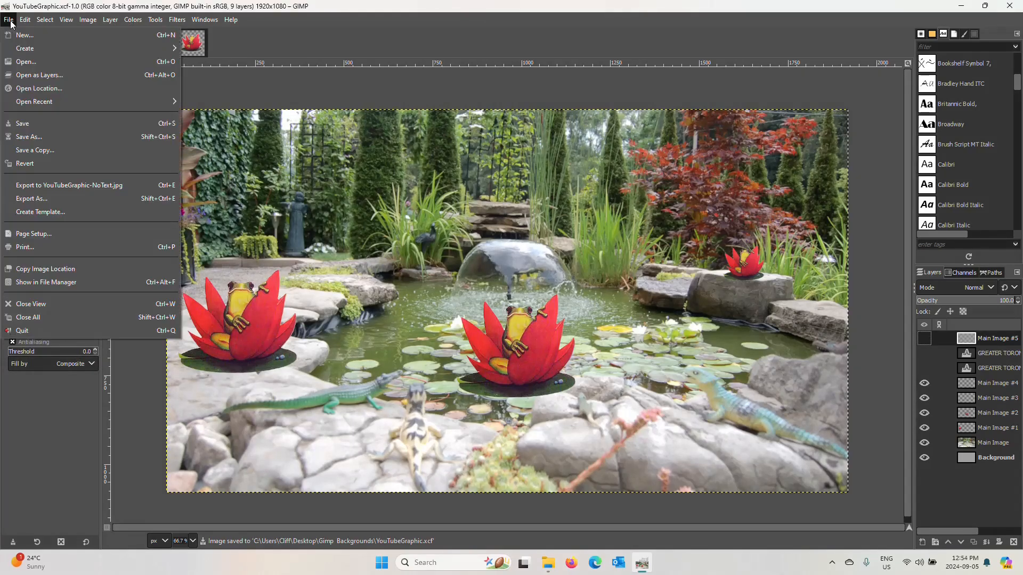
click(19, 329)
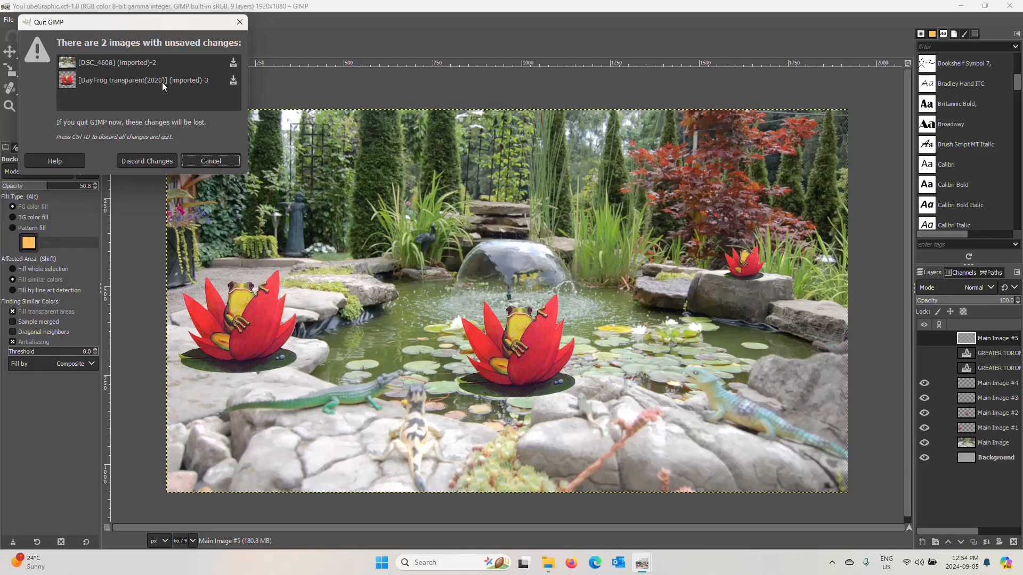
click(145, 162)
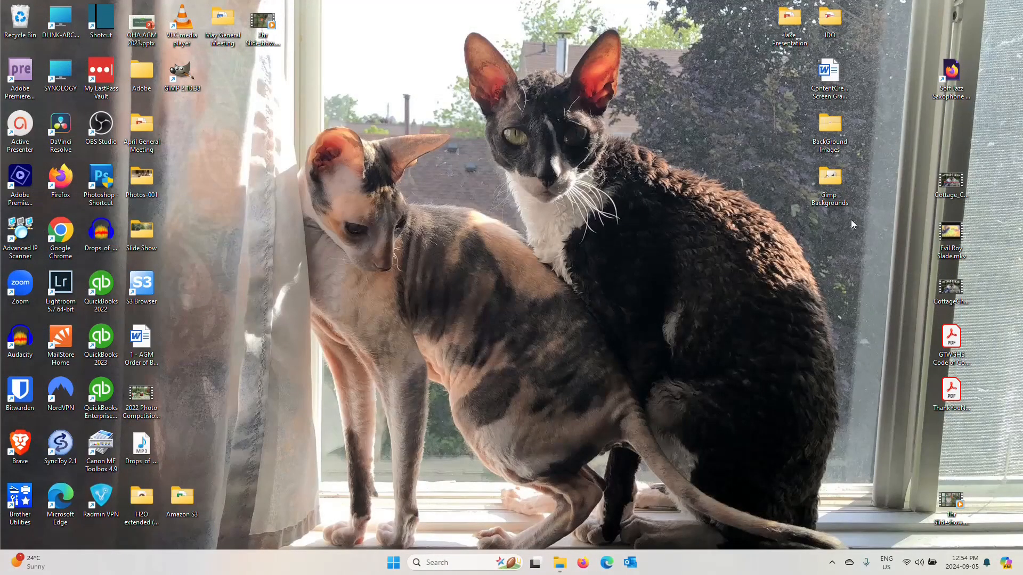
Step: Open the Gimp Backgrounds folder from the desktop, reposition its window, and review the exported JPEG variants and YouTubeGraphic.xcf
double_click(829, 194)
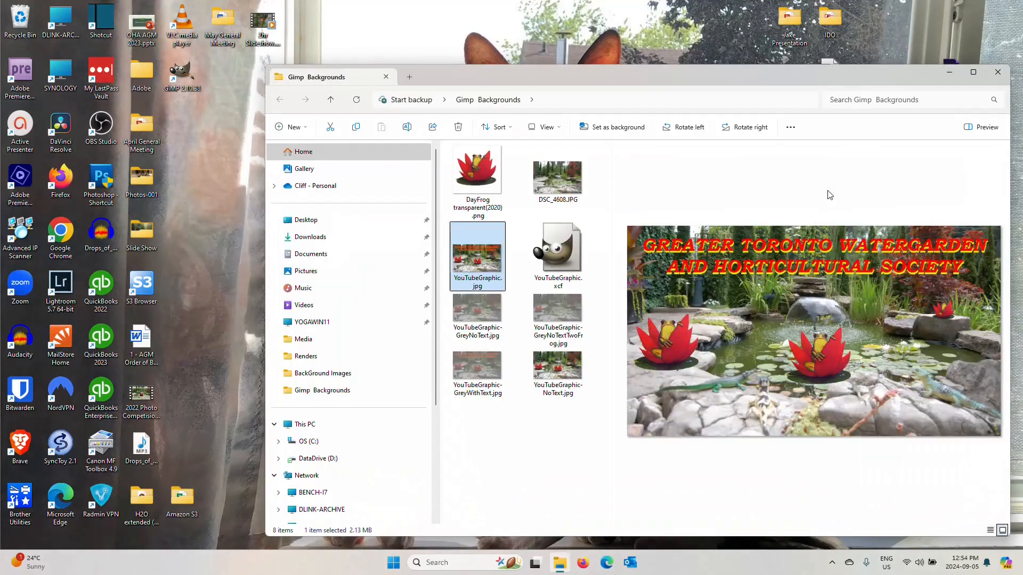
drag(740, 77, 636, 29)
click(373, 259)
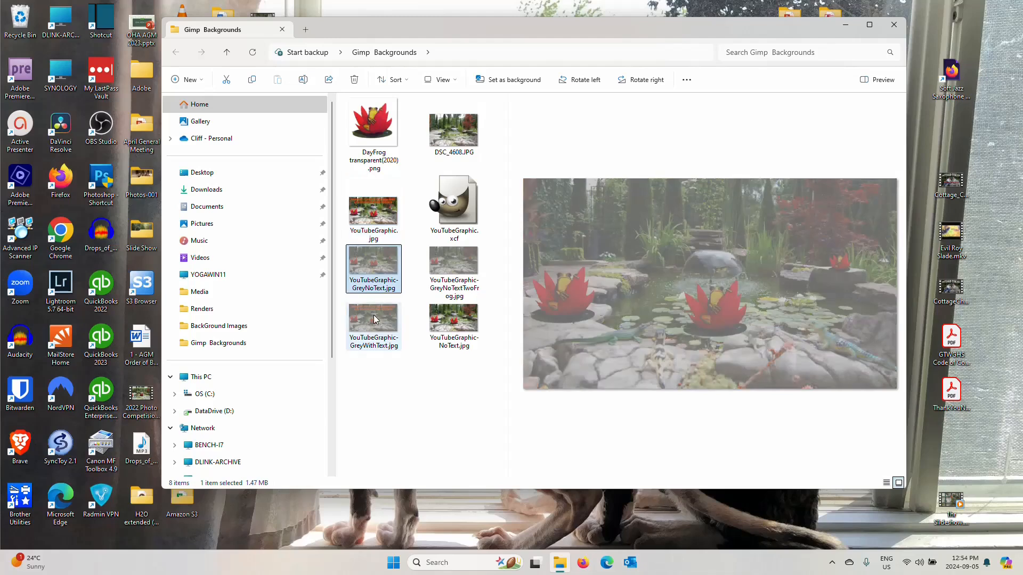
click(373, 320)
click(437, 325)
click(453, 267)
click(453, 208)
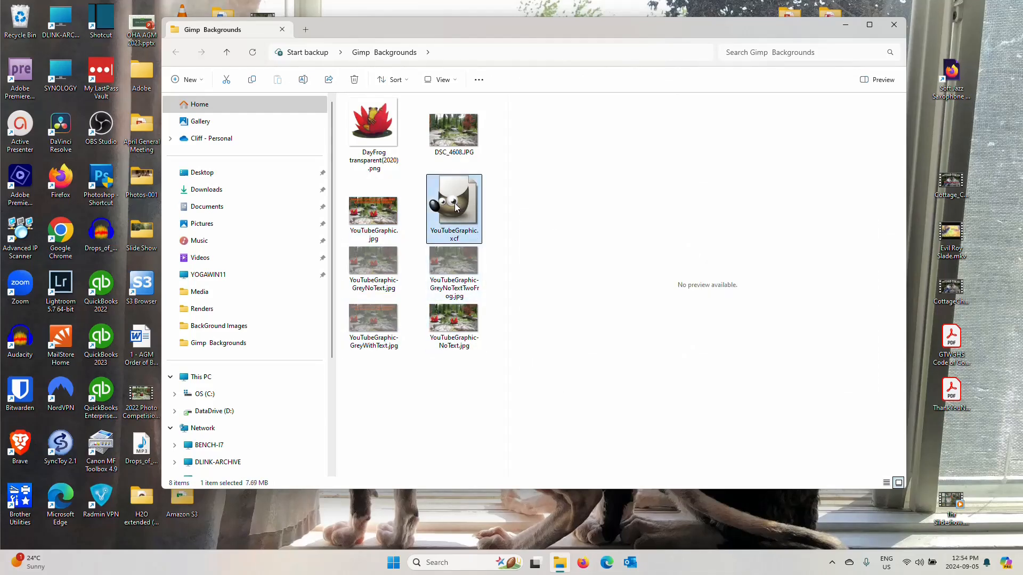
Step: Reopen YouTubeGraphic.xcf in GIMP and show both title text layers and the Main Image #5 gray overlay
double_click(454, 208)
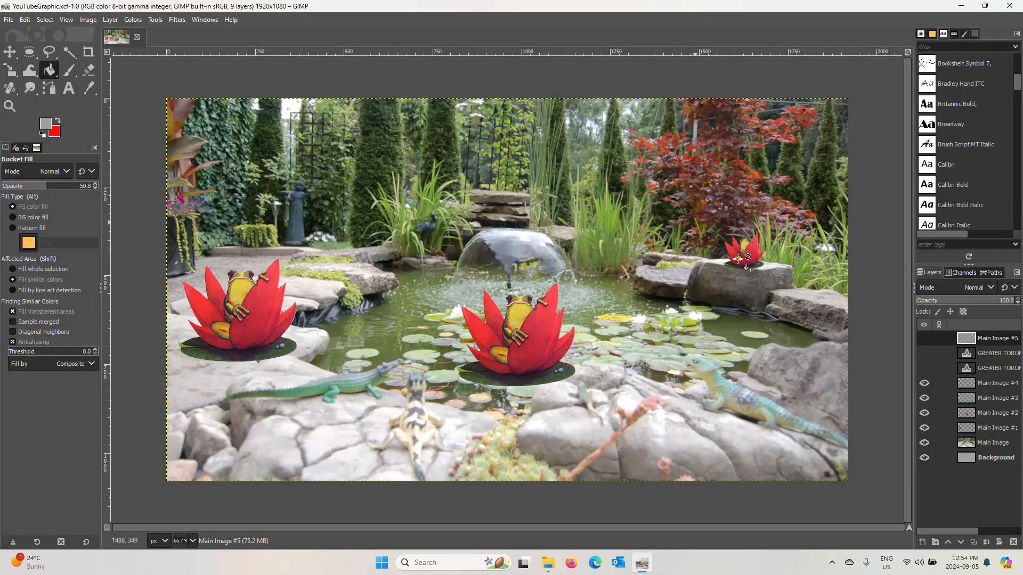
click(924, 368)
click(924, 353)
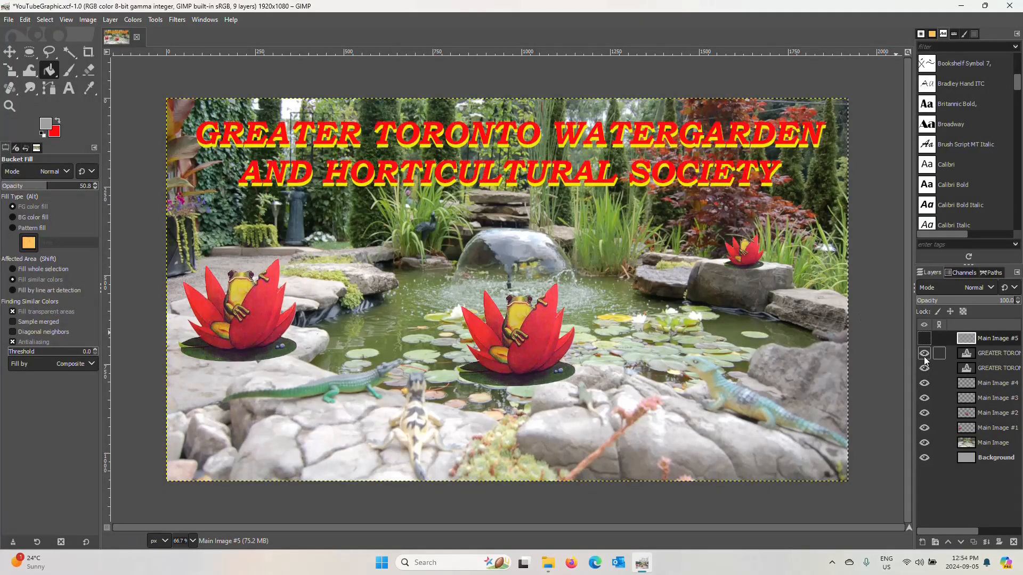
click(924, 339)
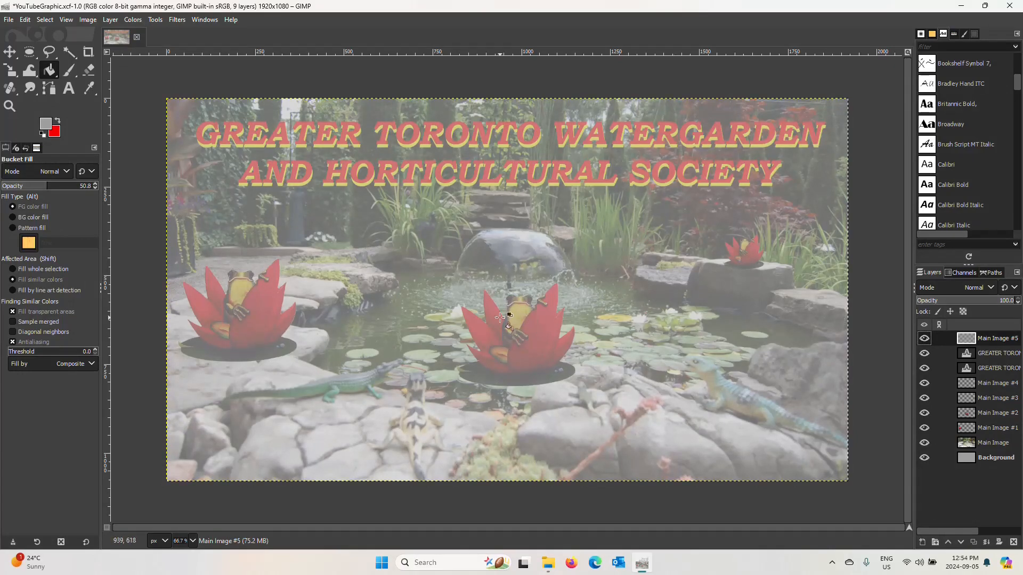
Step: Add a transparent 1920×1080 layer on top, hide Main Image #5, and bucket-fill the new layer with gray at 75.1 opacity
click(922, 543)
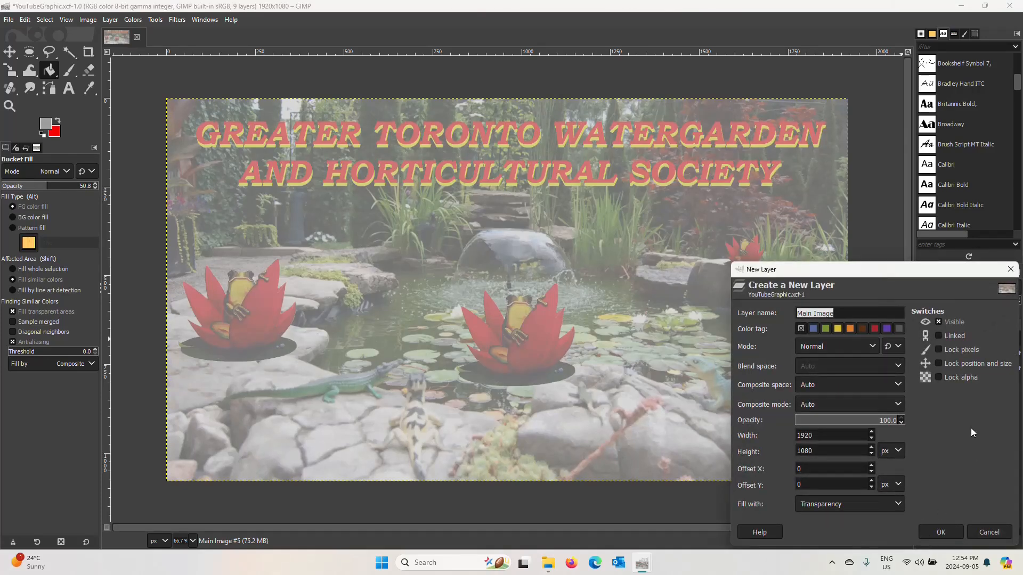
click(933, 533)
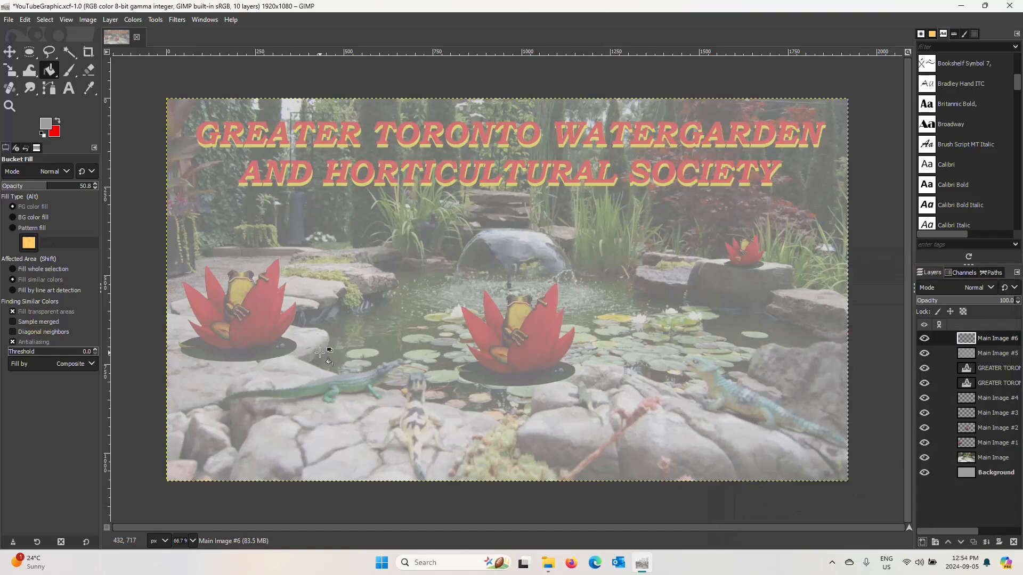
click(923, 354)
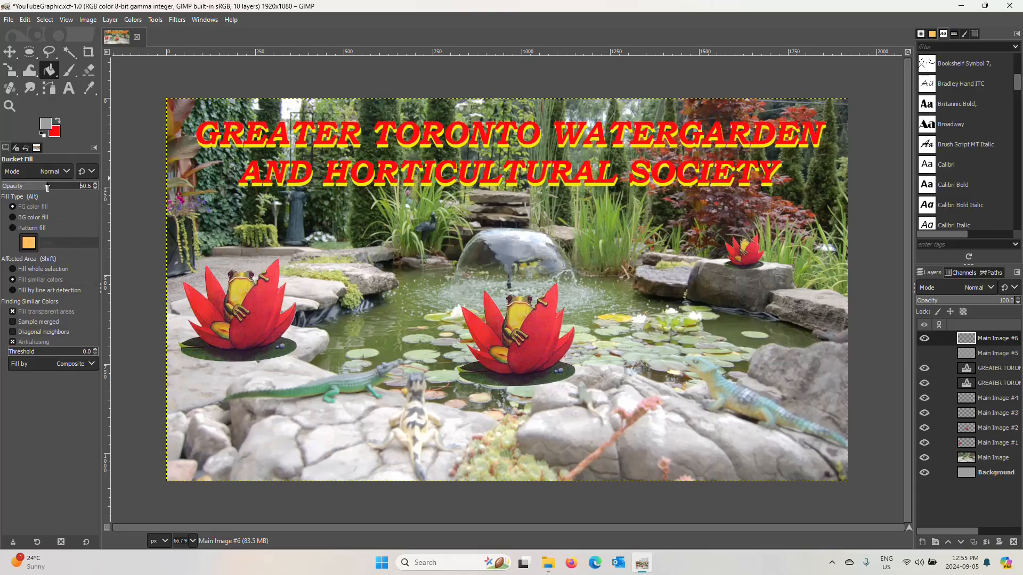
drag(47, 187, 69, 188)
click(314, 281)
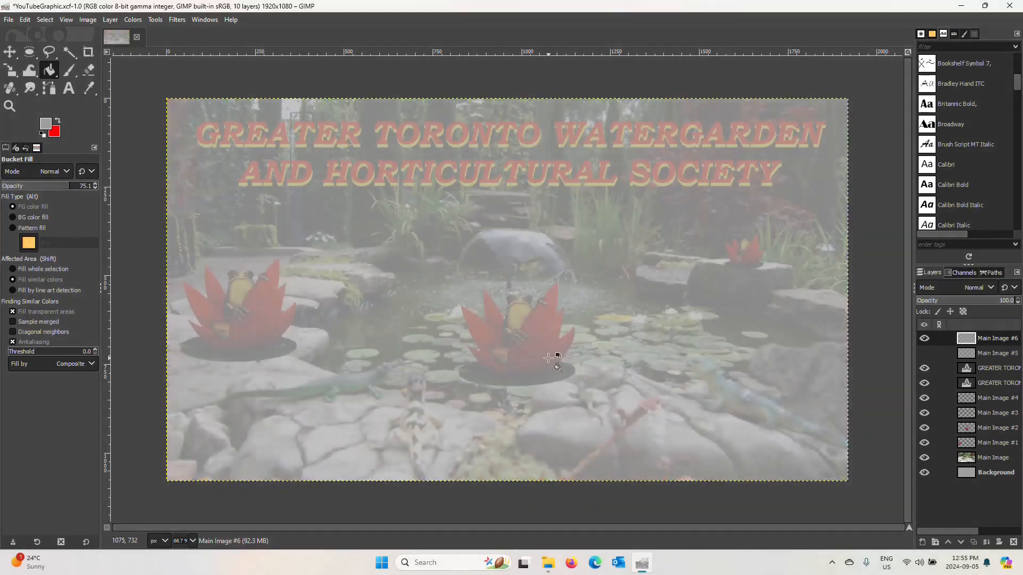
Step: Toggle the visibility of Main Image #5 and Main Image #6 to compare the two gray overlays, and leave both hidden
click(924, 355)
click(924, 355)
click(925, 356)
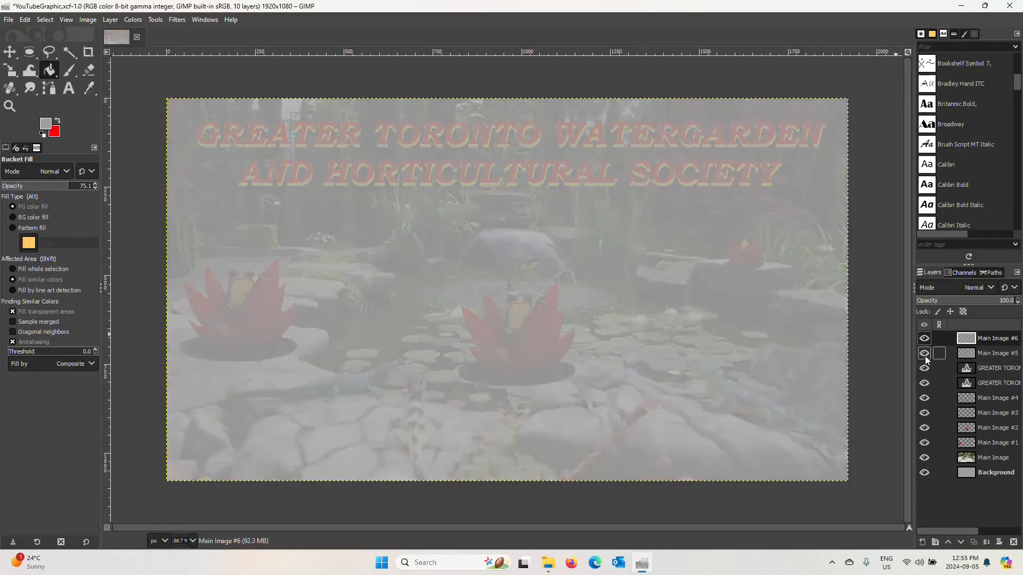
click(924, 356)
click(926, 354)
click(926, 342)
click(924, 340)
click(925, 354)
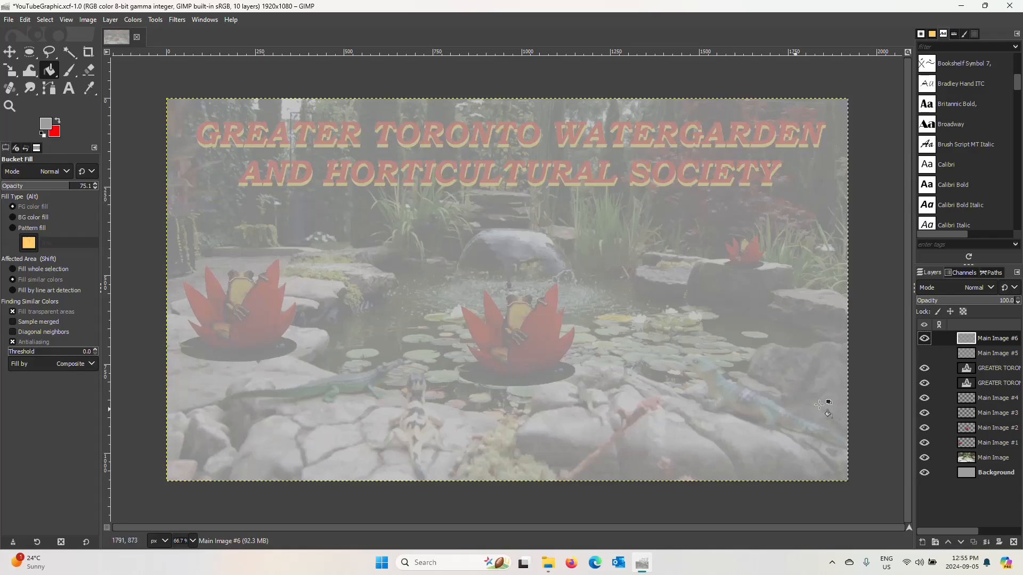
click(924, 353)
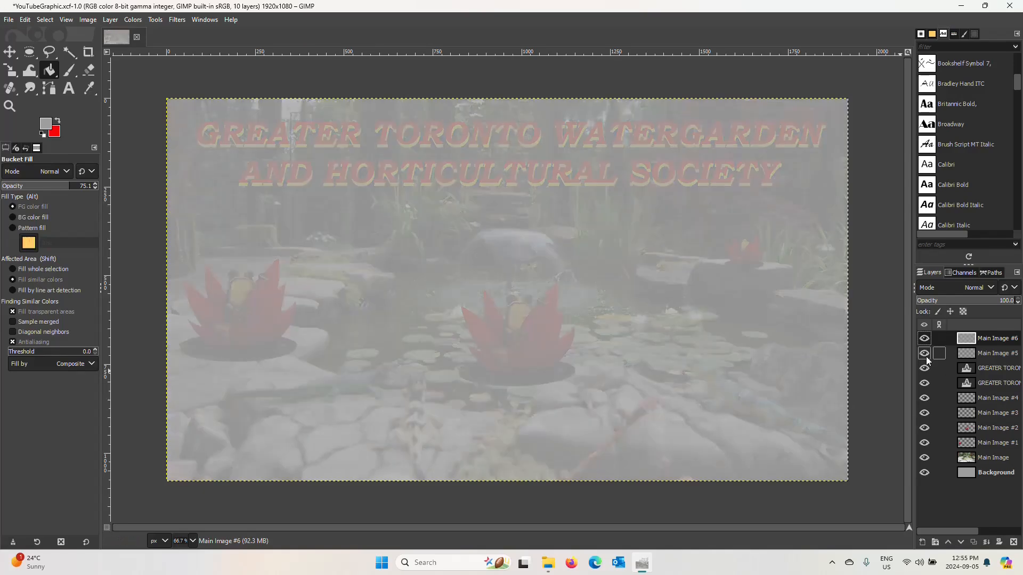
click(924, 339)
click(924, 354)
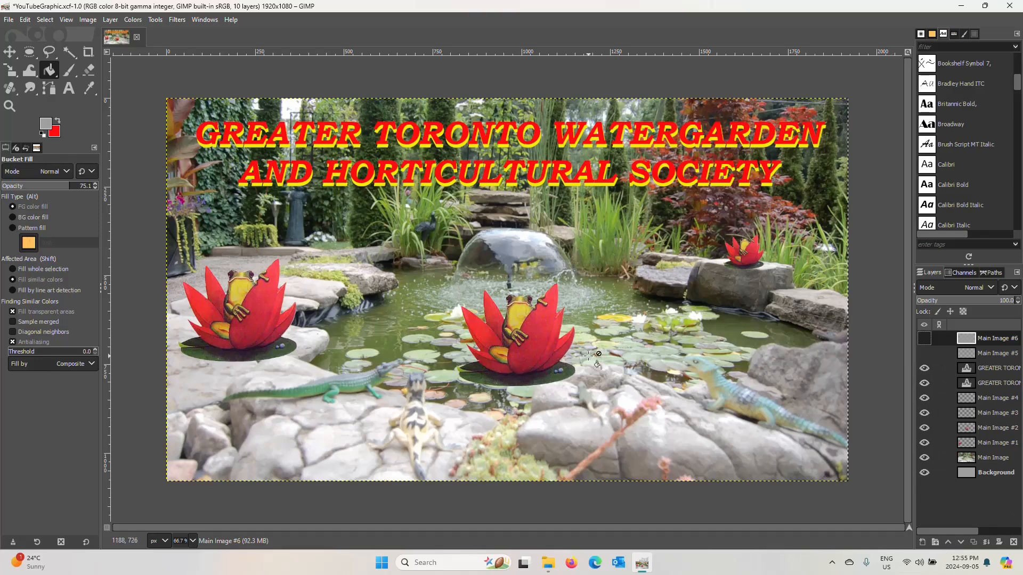
Step: Quit GIMP and discard the unsaved changes to YouTubeGraphic.xcf
click(8, 22)
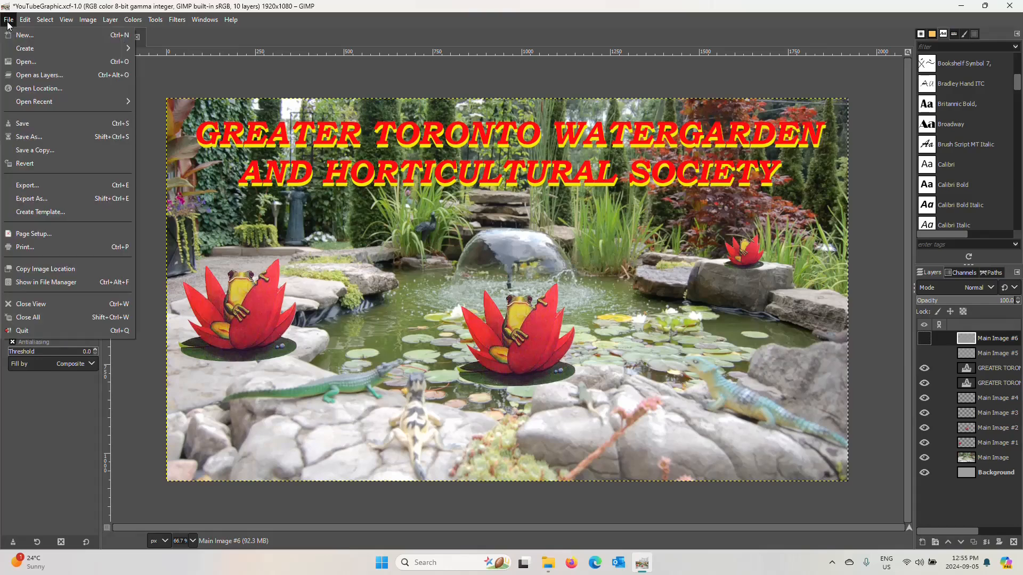
click(27, 331)
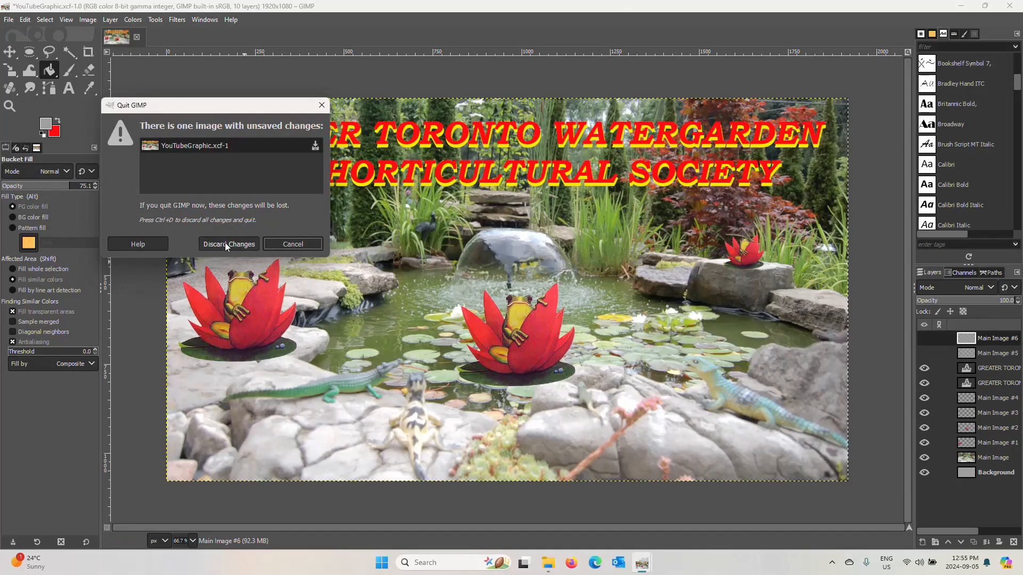
click(229, 244)
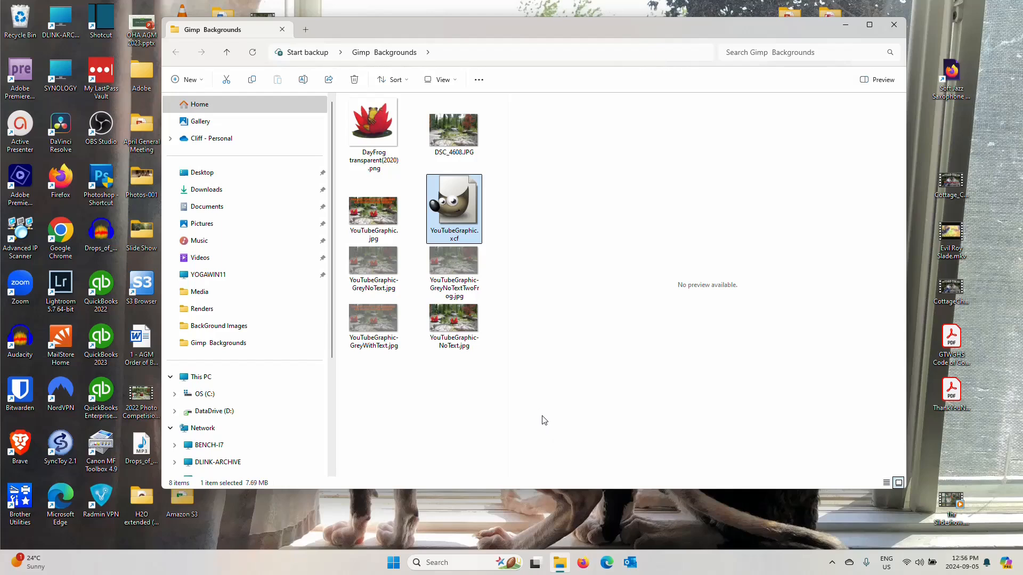
click(832, 564)
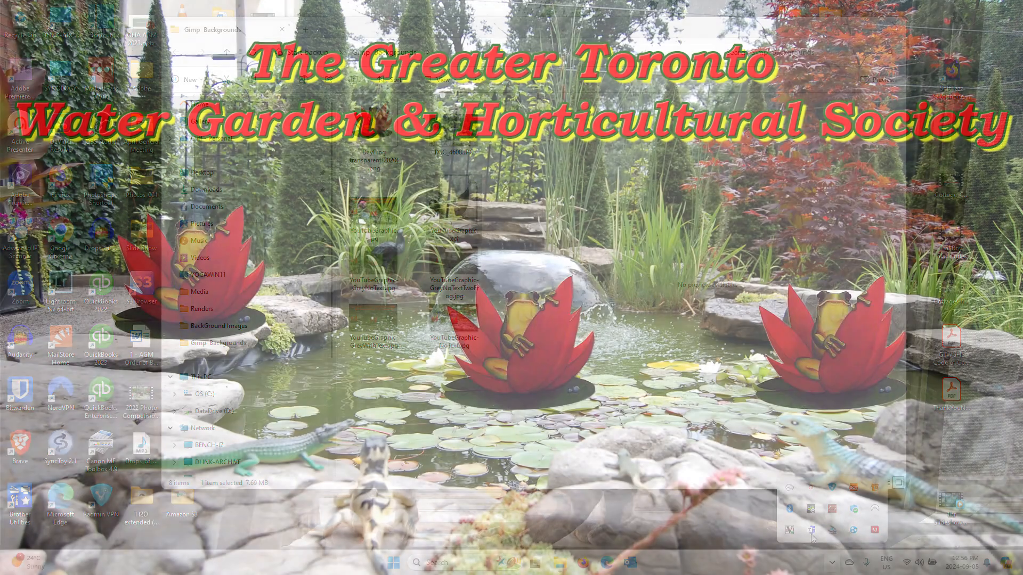